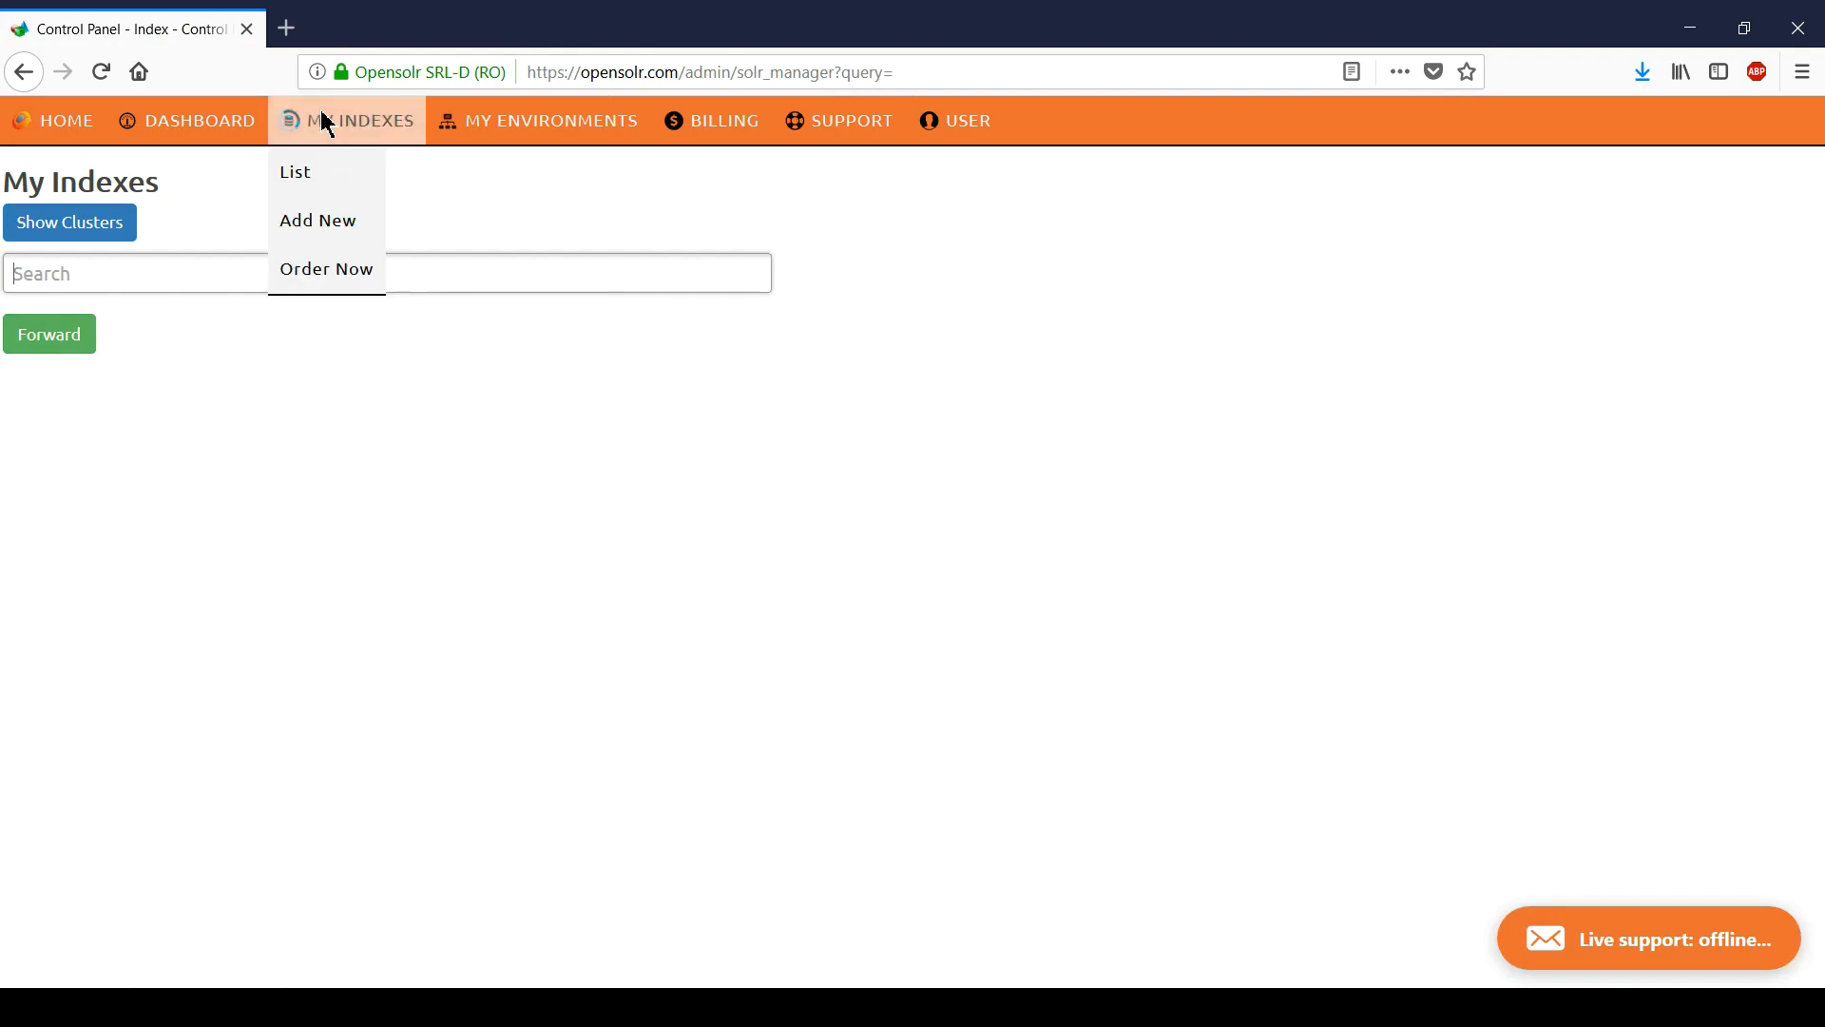
Step: Add a new index named my_test on the SEVEN-UK server running Solr 7.0
{"action": "left_click", "coordinate": [299, 224]}
{"action": "left_click", "coordinate": [399, 380]}
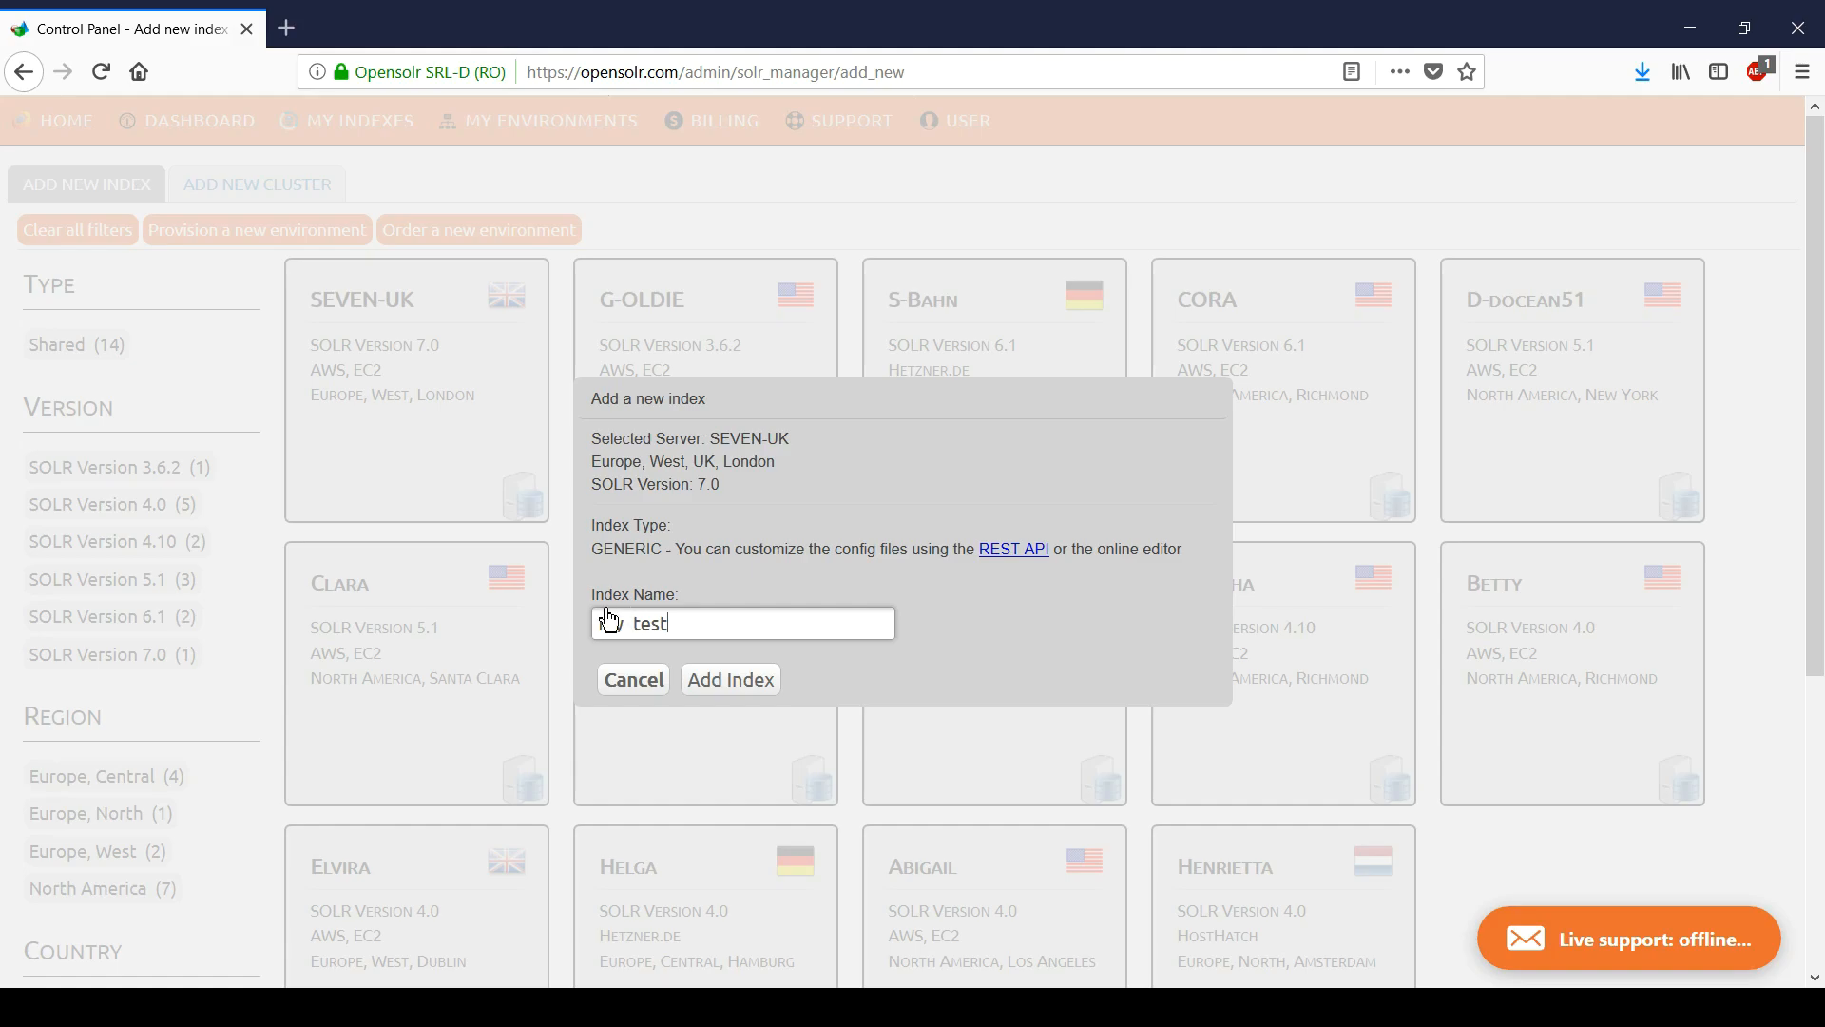
{"action": "left_click", "coordinate": [713, 684]}
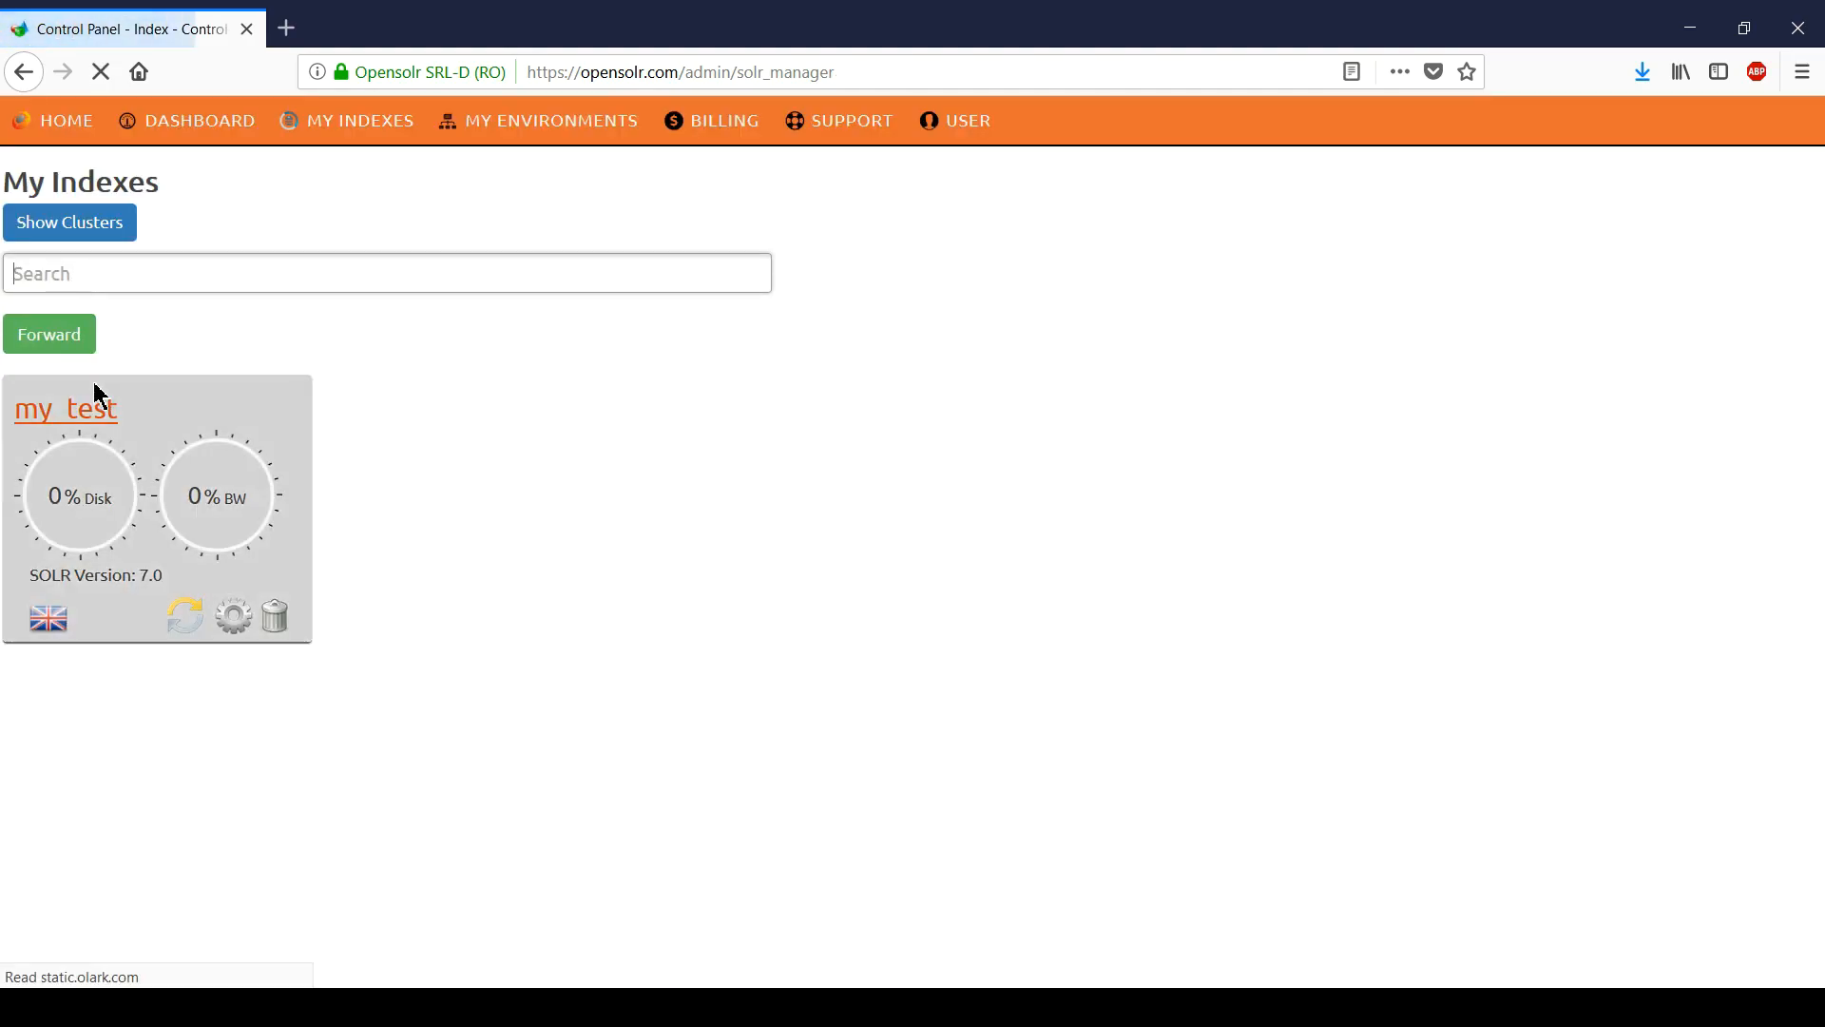
Step: Create a new backup of the my_test index and check its entry among the available backup files
{"action": "left_click", "coordinate": [72, 409]}
{"action": "left_click", "coordinate": [313, 302]}
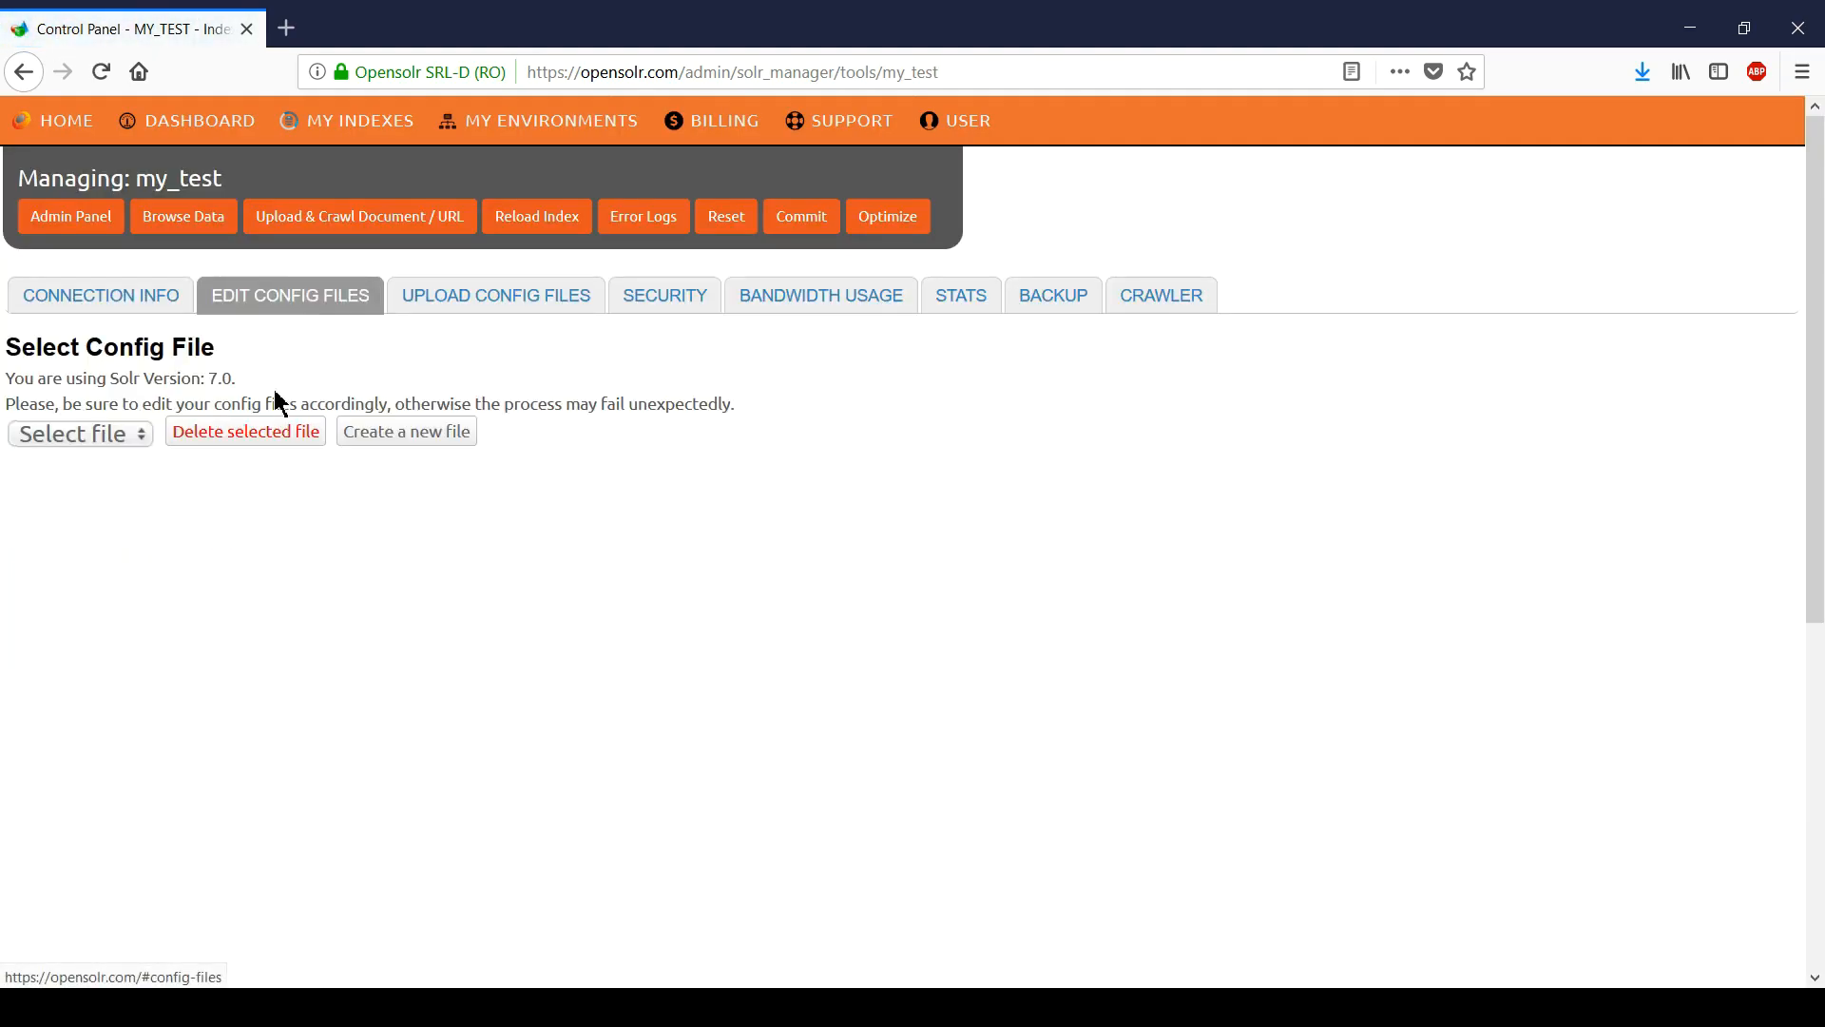
{"action": "left_click", "coordinate": [1046, 301]}
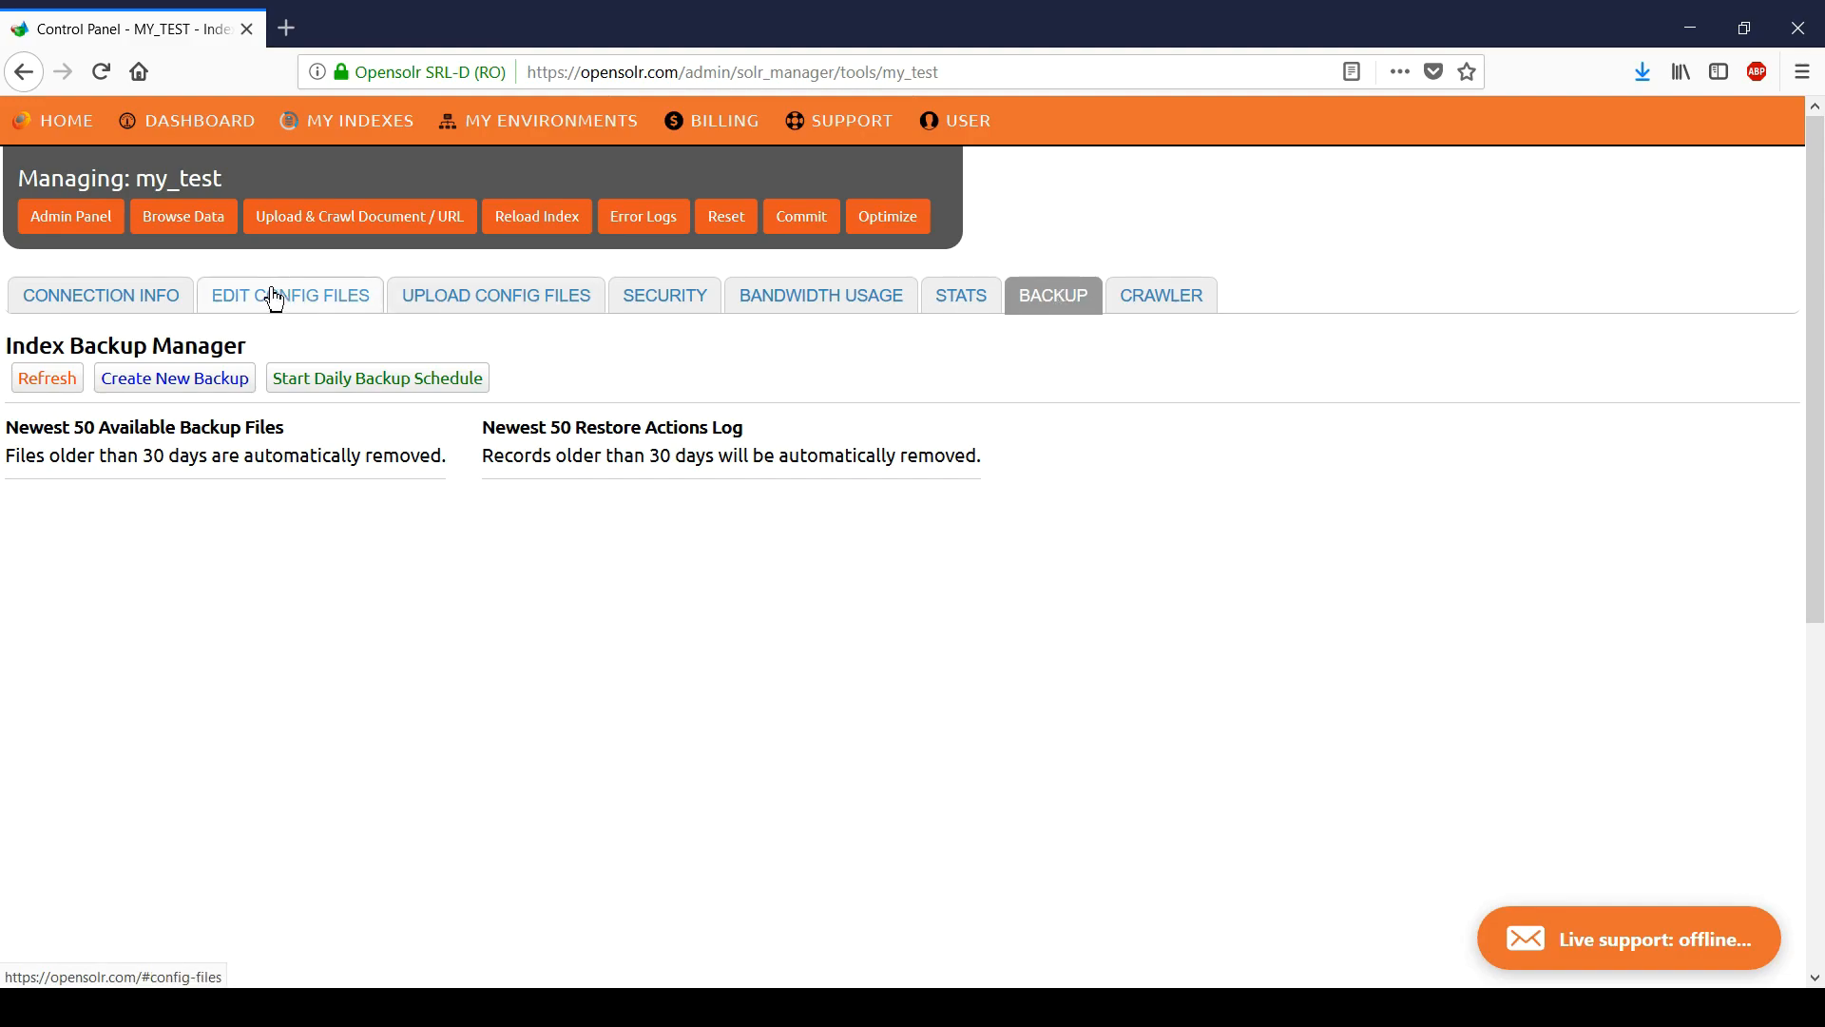
{"action": "left_click", "coordinate": [188, 380]}
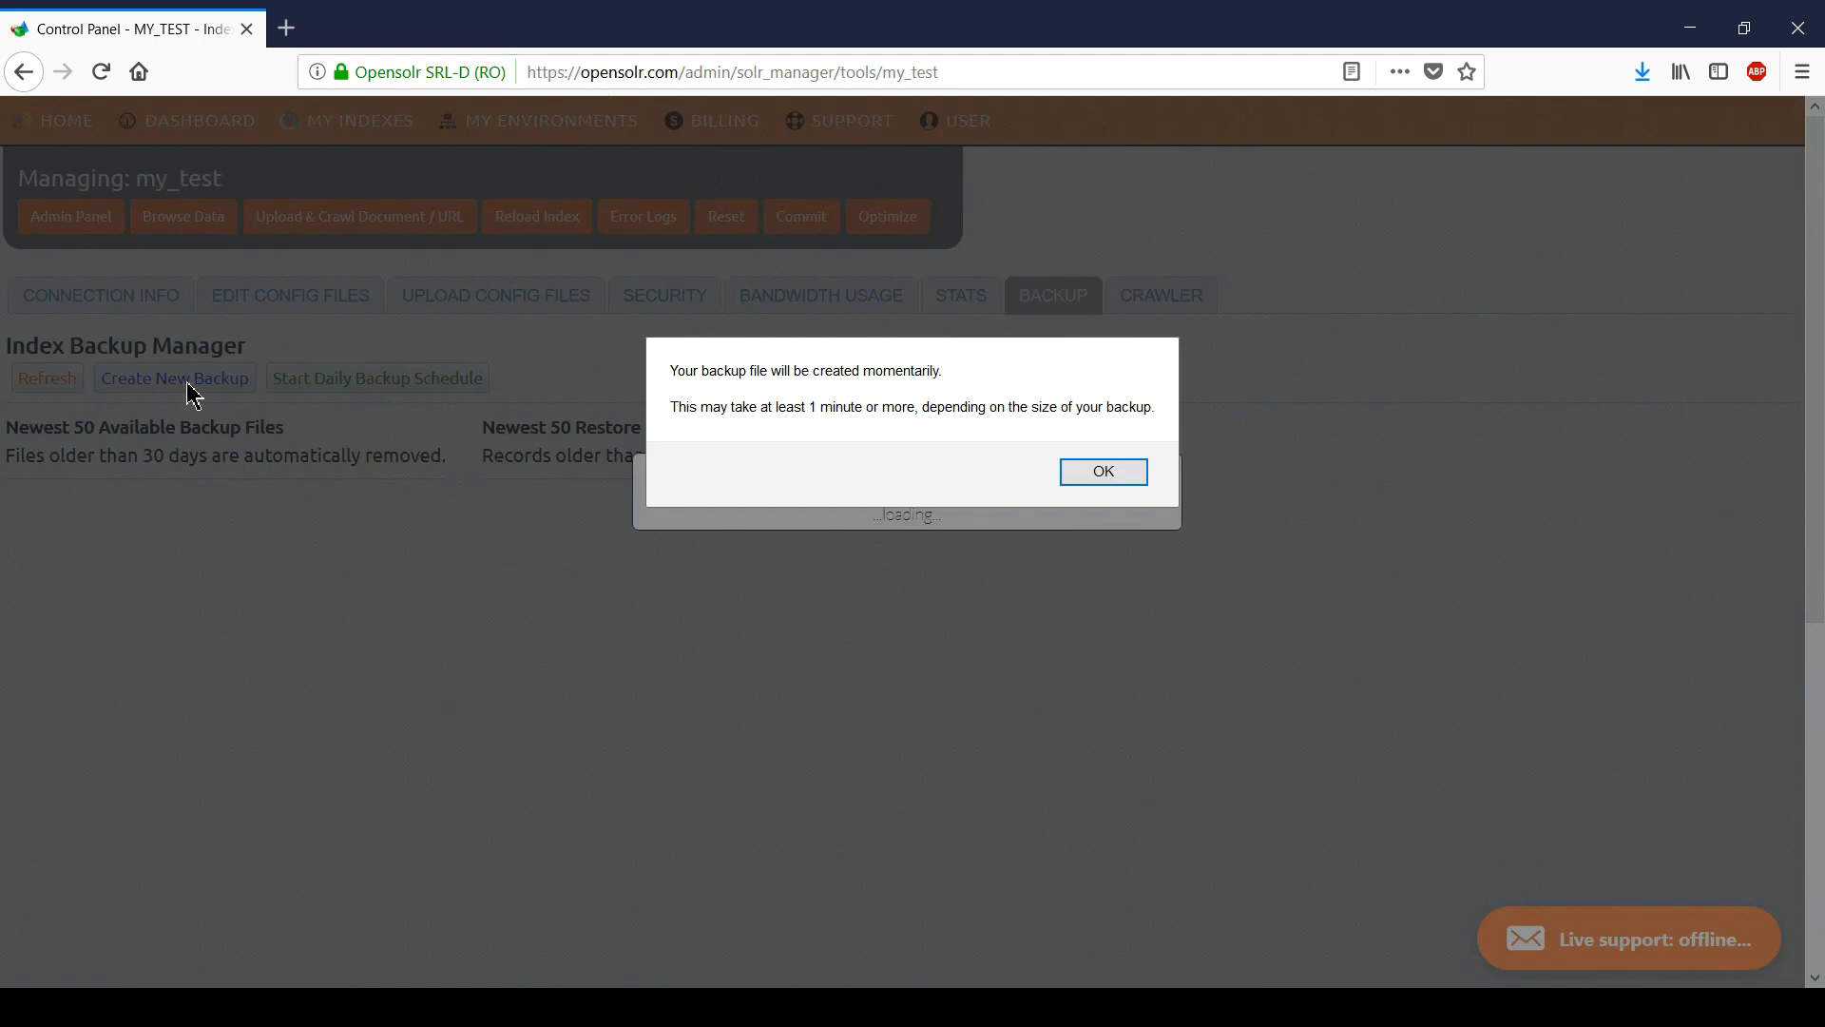
{"action": "left_click", "coordinate": [1101, 473]}
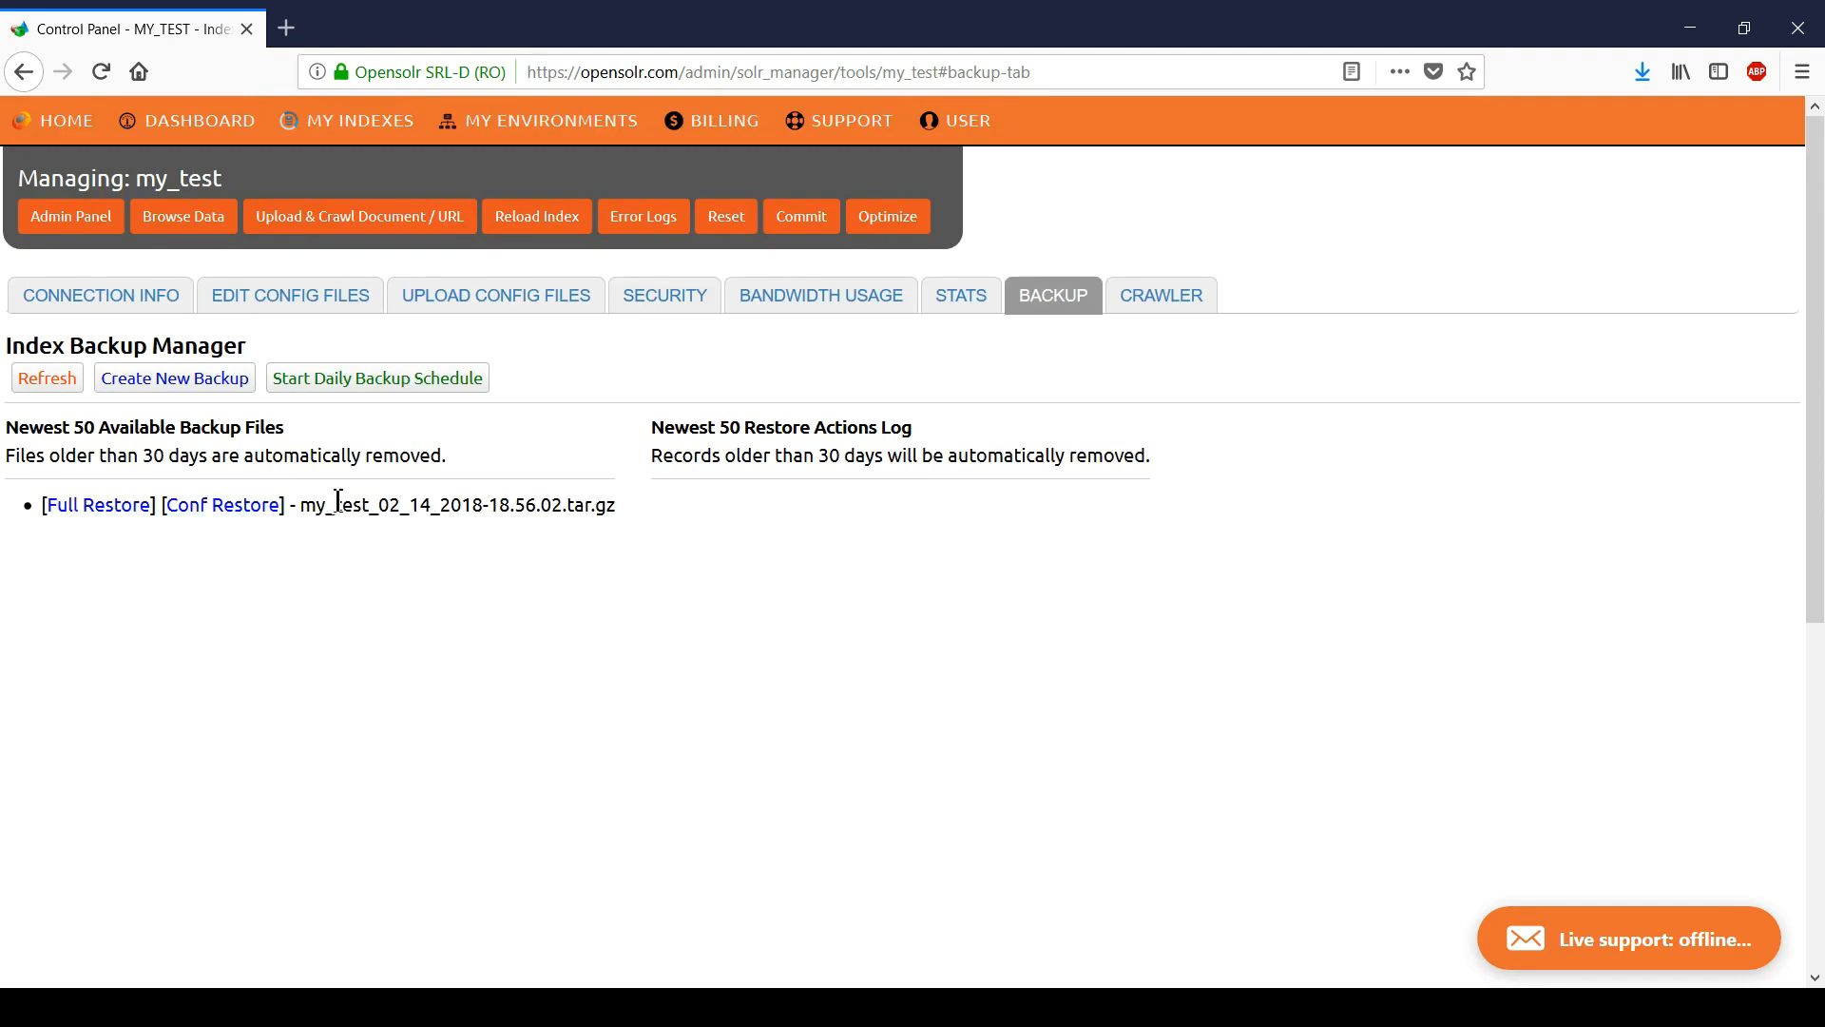
{"action": "left_click_drag", "start_coordinate": [306, 504], "coordinate": [608, 506]}
{"action": "left_click", "coordinate": [616, 506]}
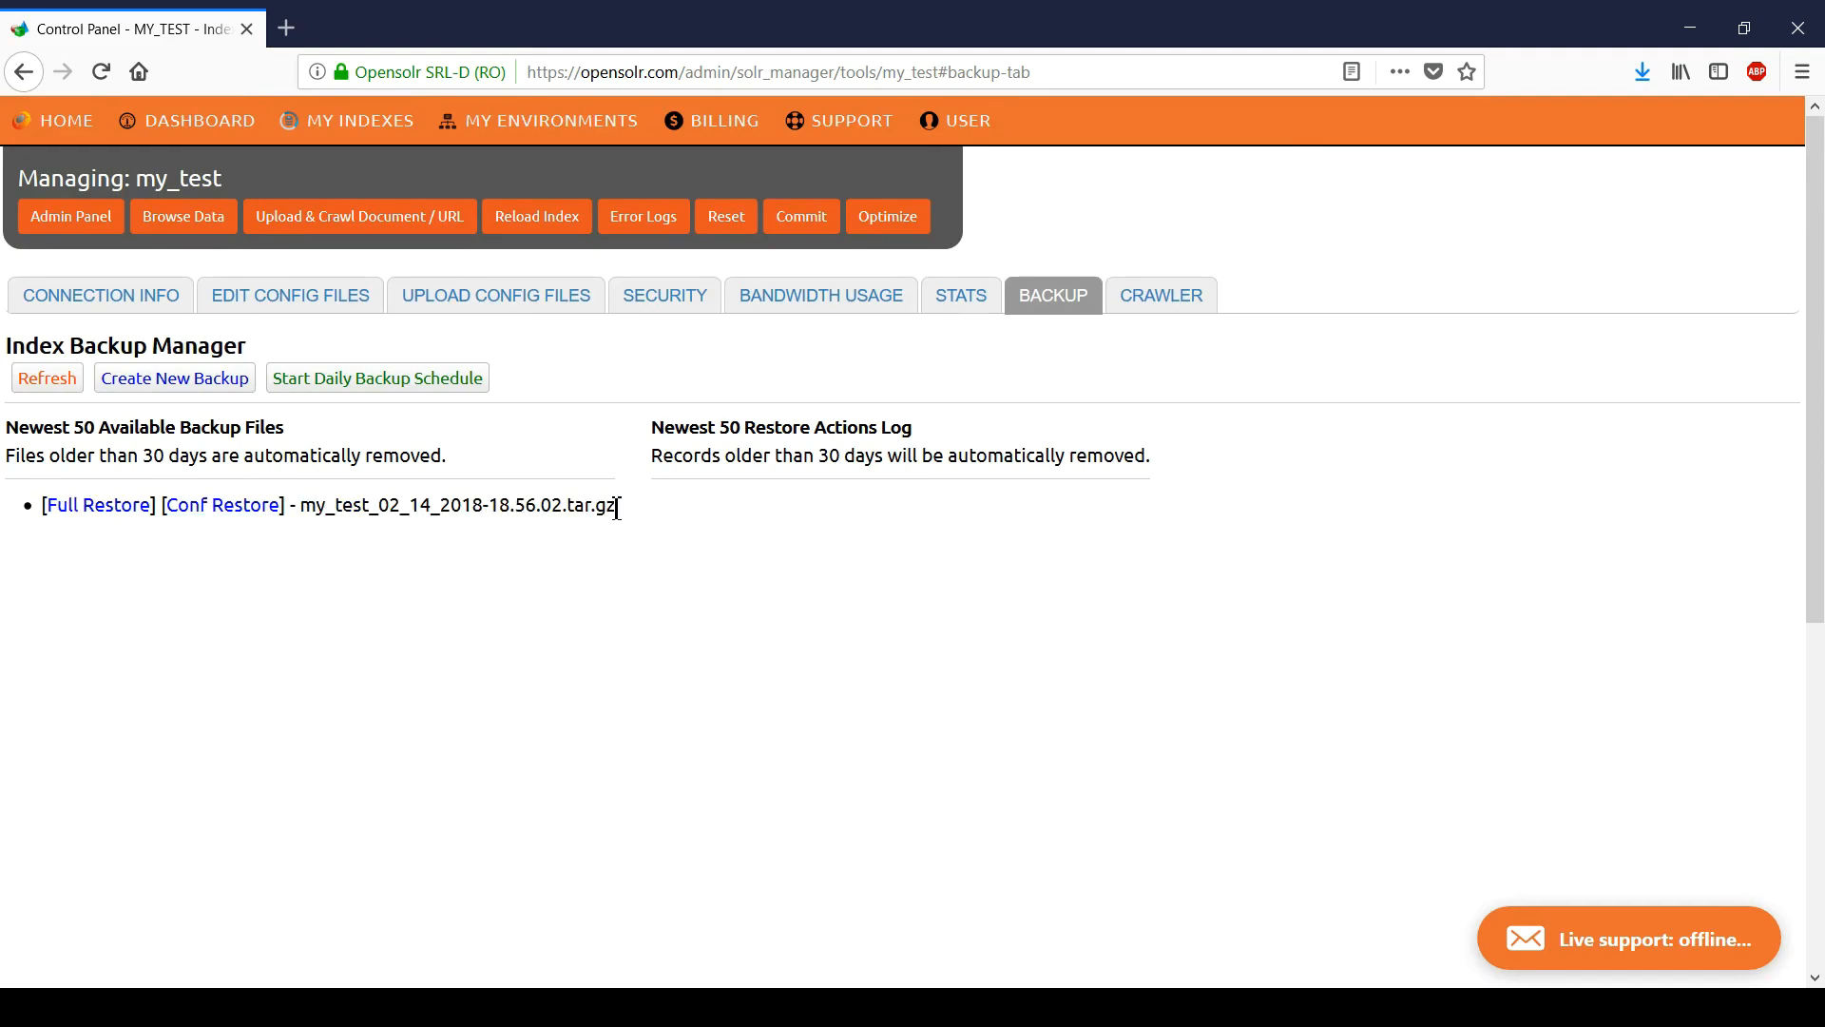
Step: Add the comment <!--Test--> below the opening schema tag in the index's schema.xml, save the file and finish editing
{"action": "left_click", "coordinate": [269, 297]}
{"action": "left_click", "coordinate": [76, 433]}
{"action": "left_click", "coordinate": [90, 493]}
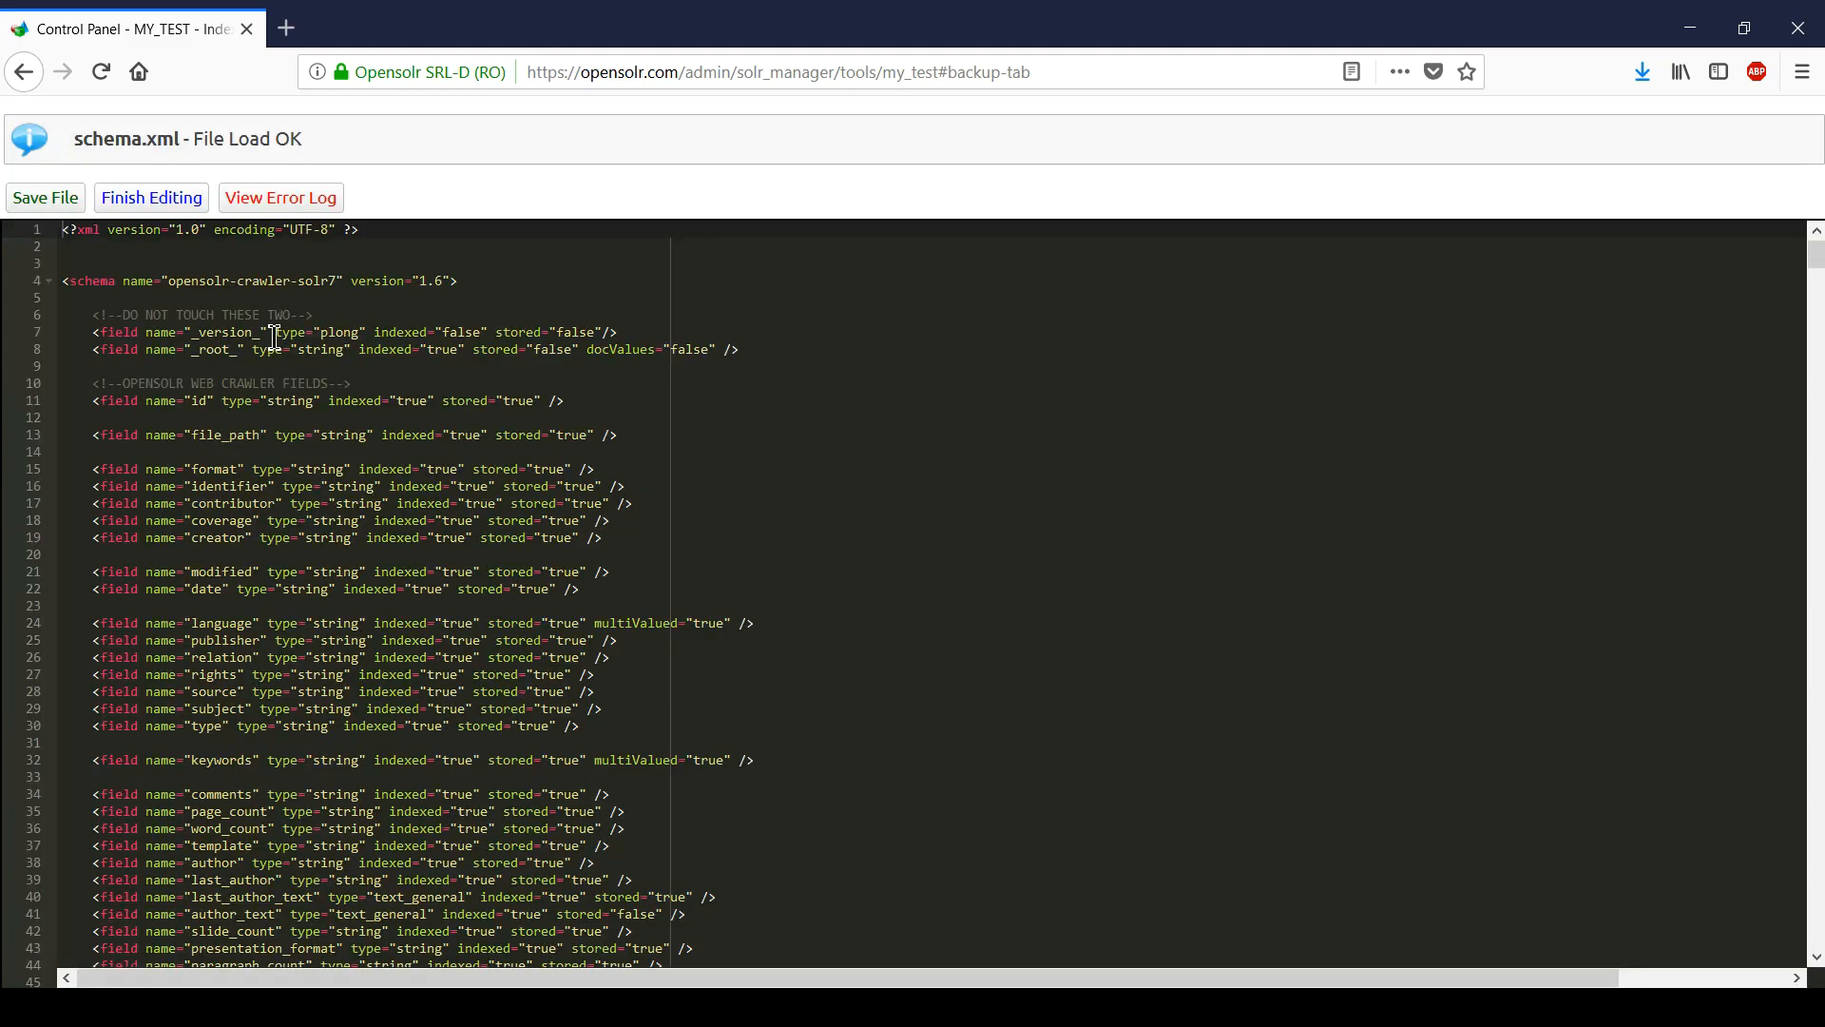
{"action": "left_click", "coordinate": [491, 285]}
{"action": "key", "text": "Return"}
{"action": "key", "text": "Return"}
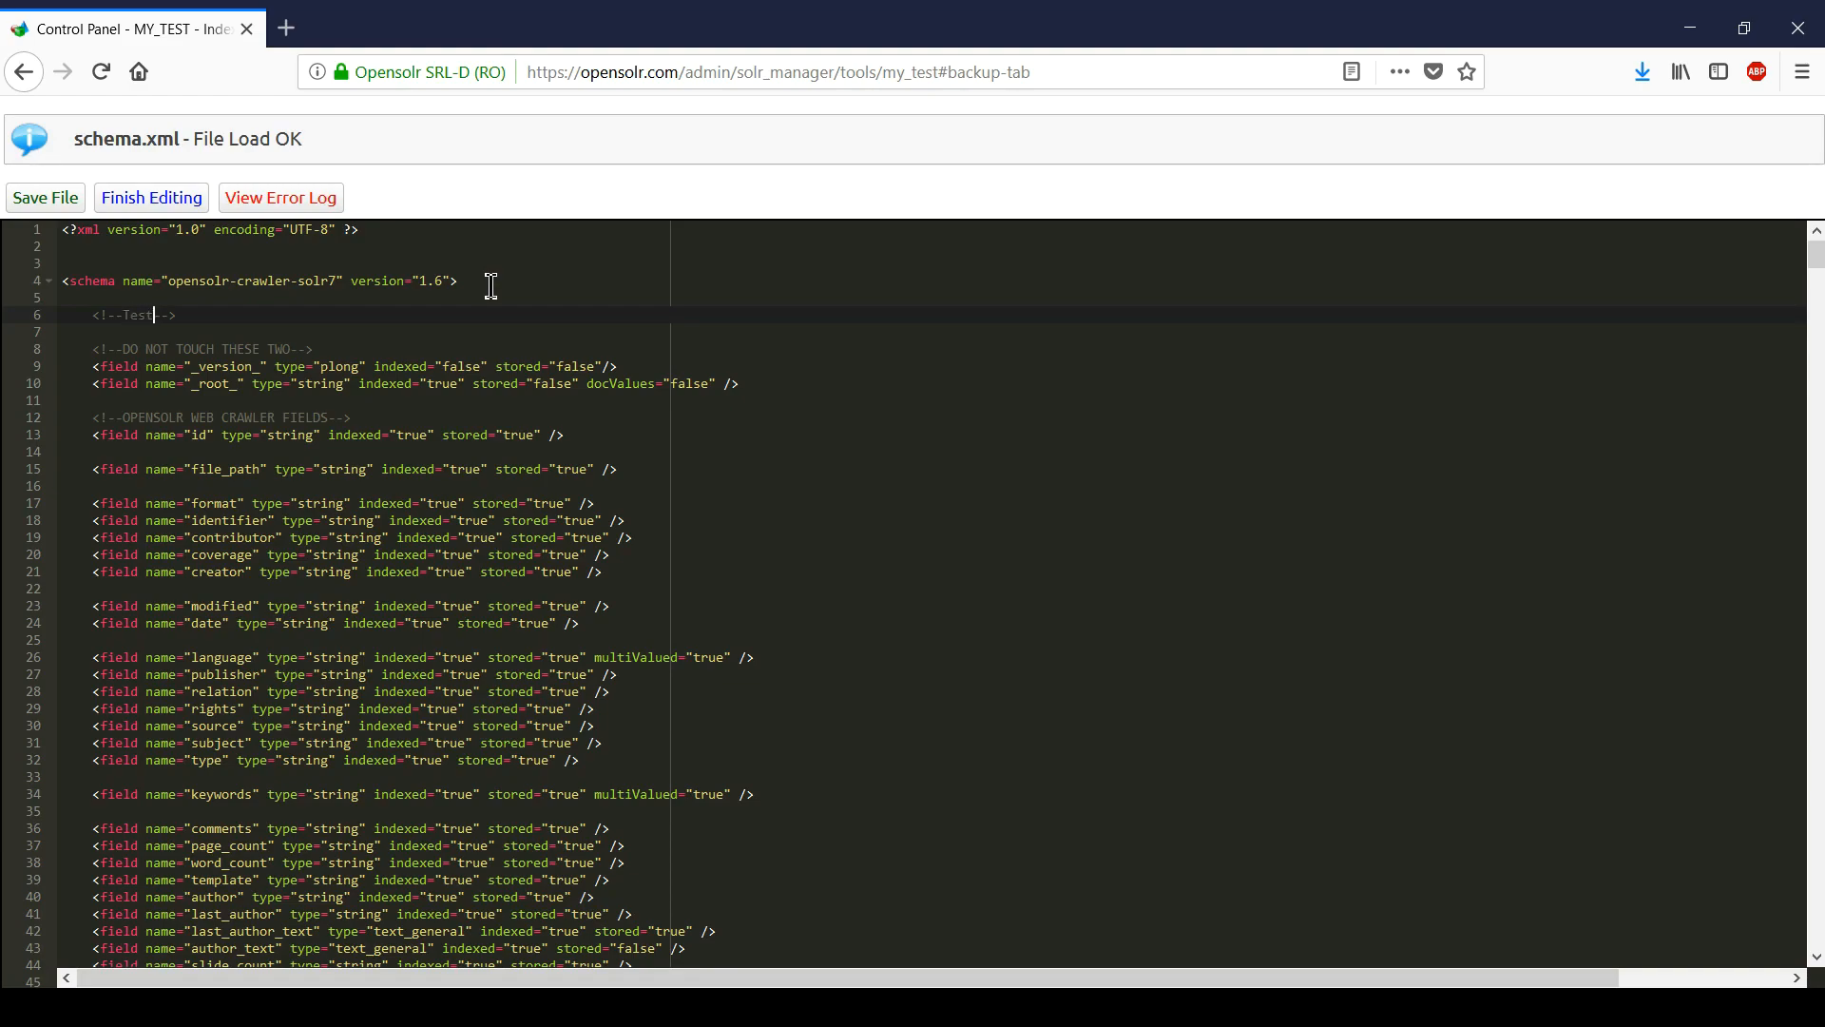
{"action": "left_click", "coordinate": [45, 197]}
{"action": "left_click_drag", "start_coordinate": [196, 142], "coordinate": [355, 150]}
{"action": "left_click", "coordinate": [171, 199]}
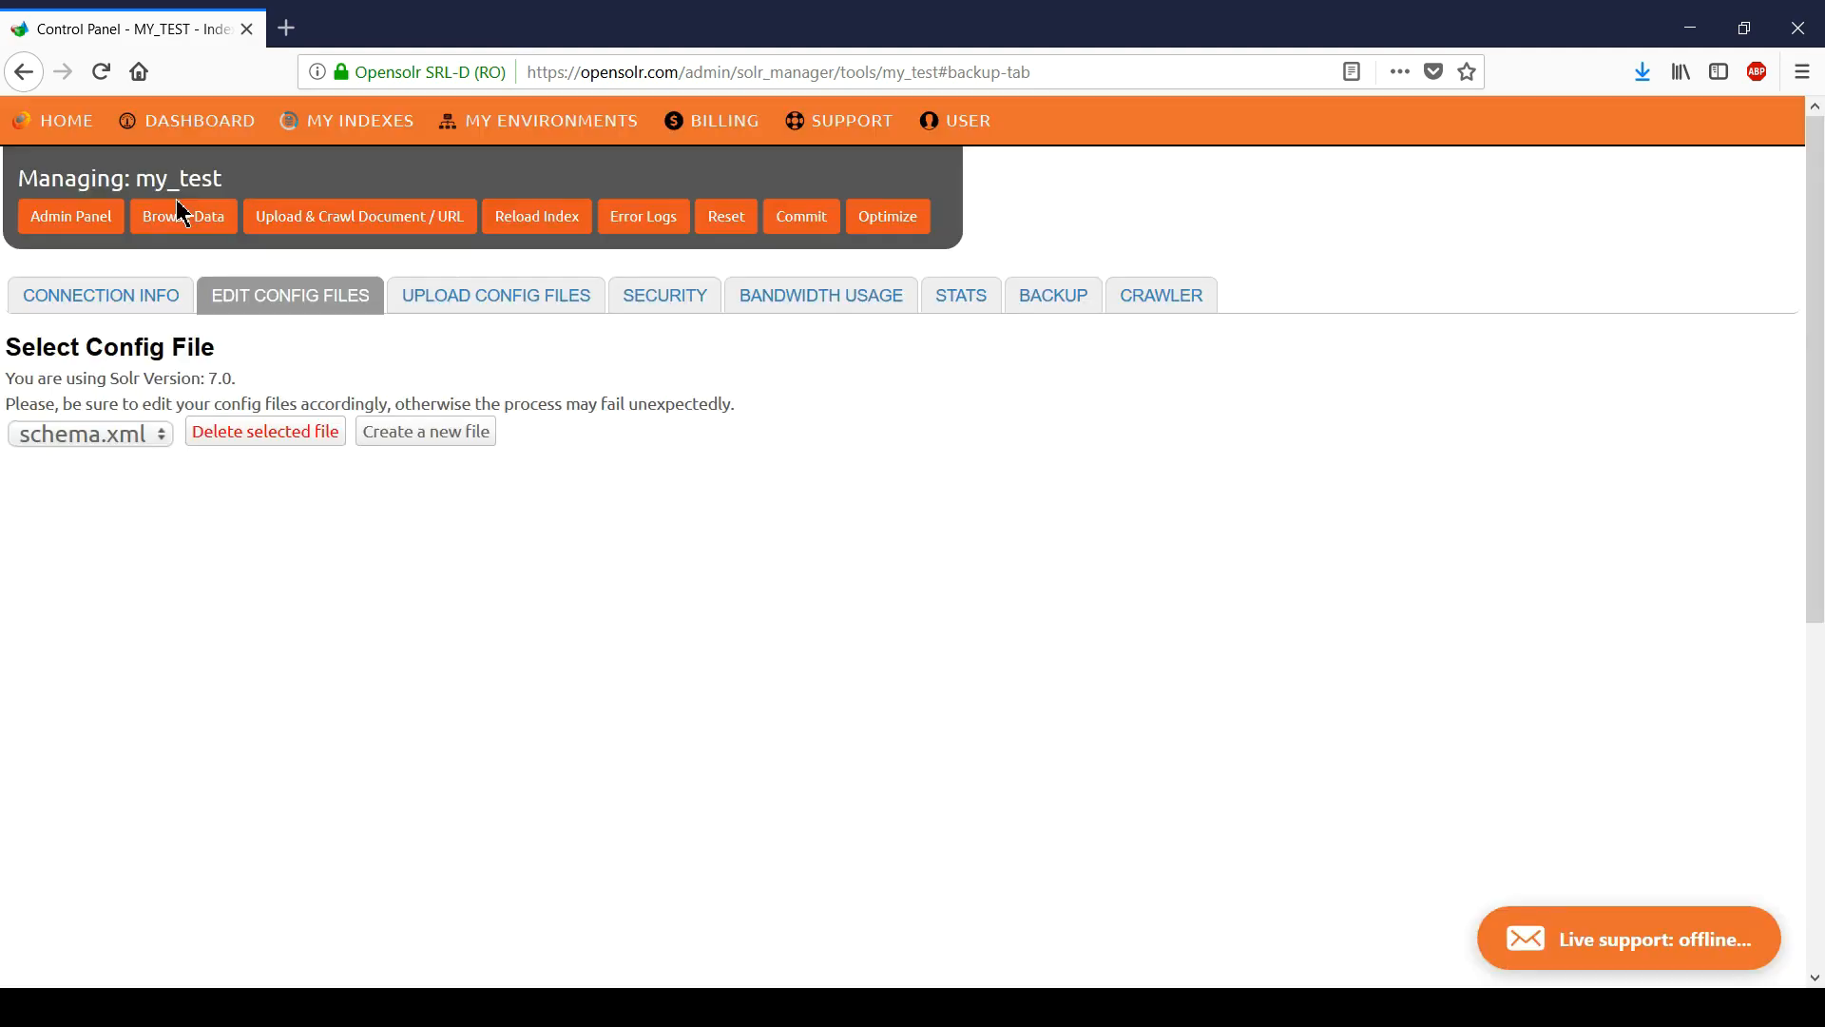
Step: Run a full restore of the my_test_02_14_2018-18.56.02.tar.gz backup and check its entry in the restore log
{"action": "left_click", "coordinate": [1072, 302]}
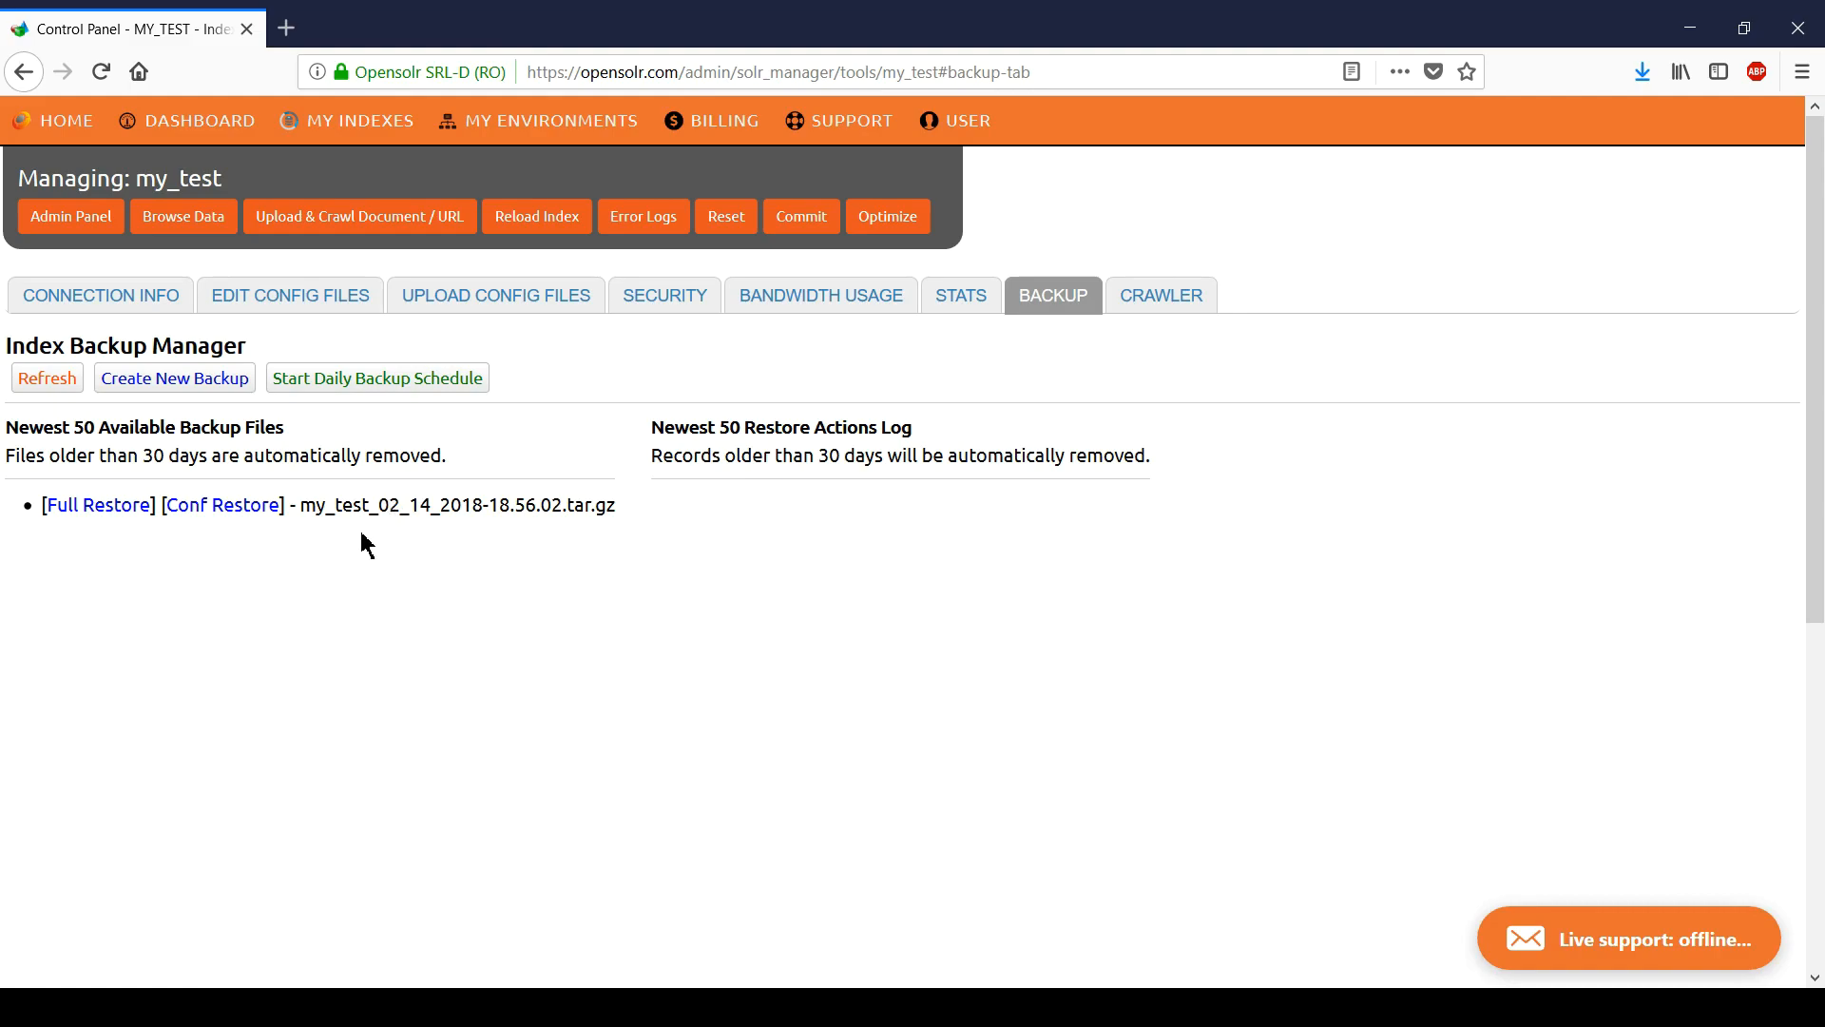
{"action": "left_click", "coordinate": [101, 513]}
{"action": "left_click", "coordinate": [1083, 475]}
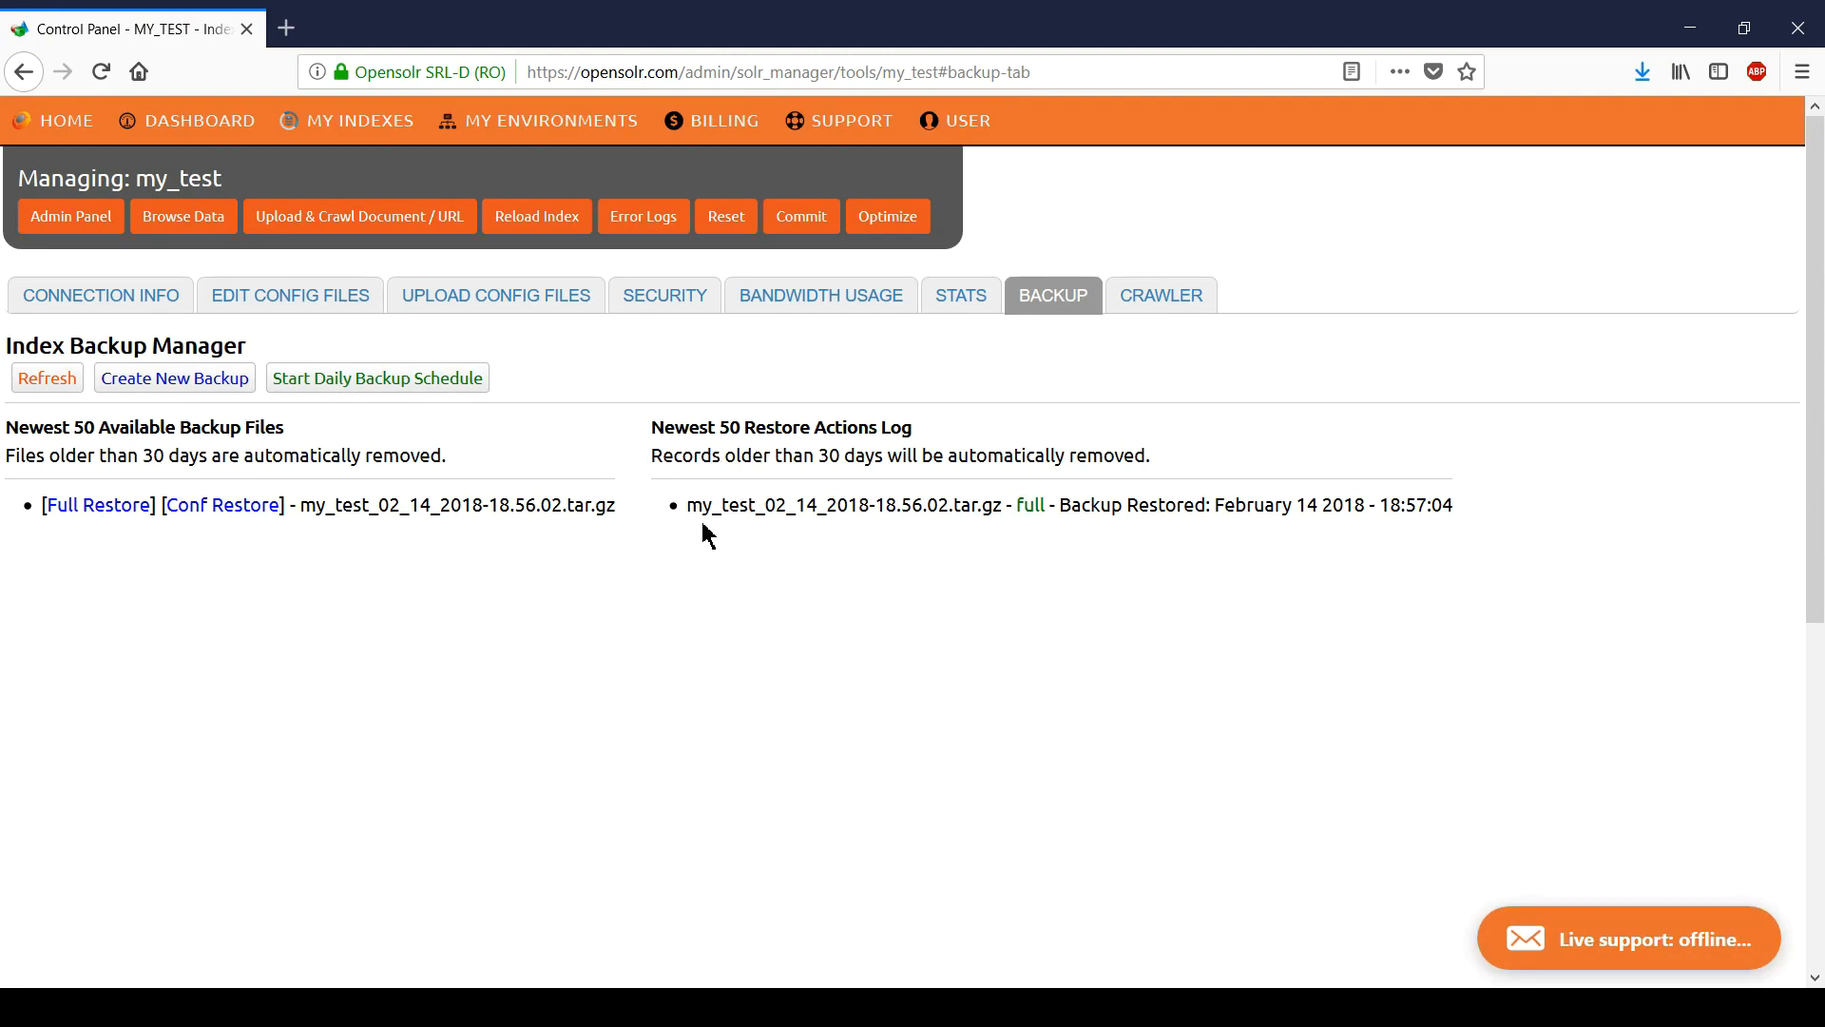
{"action": "mouse_move", "coordinate": [686, 513]}
{"action": "left_mouse_down"}
{"action": "mouse_move", "coordinate": [1569, 488]}
{"action": "mouse_move", "coordinate": [1487, 517]}
{"action": "mouse_move", "coordinate": [701, 506]}
{"action": "left_mouse_up"}
{"action": "left_click", "coordinate": [700, 506]}
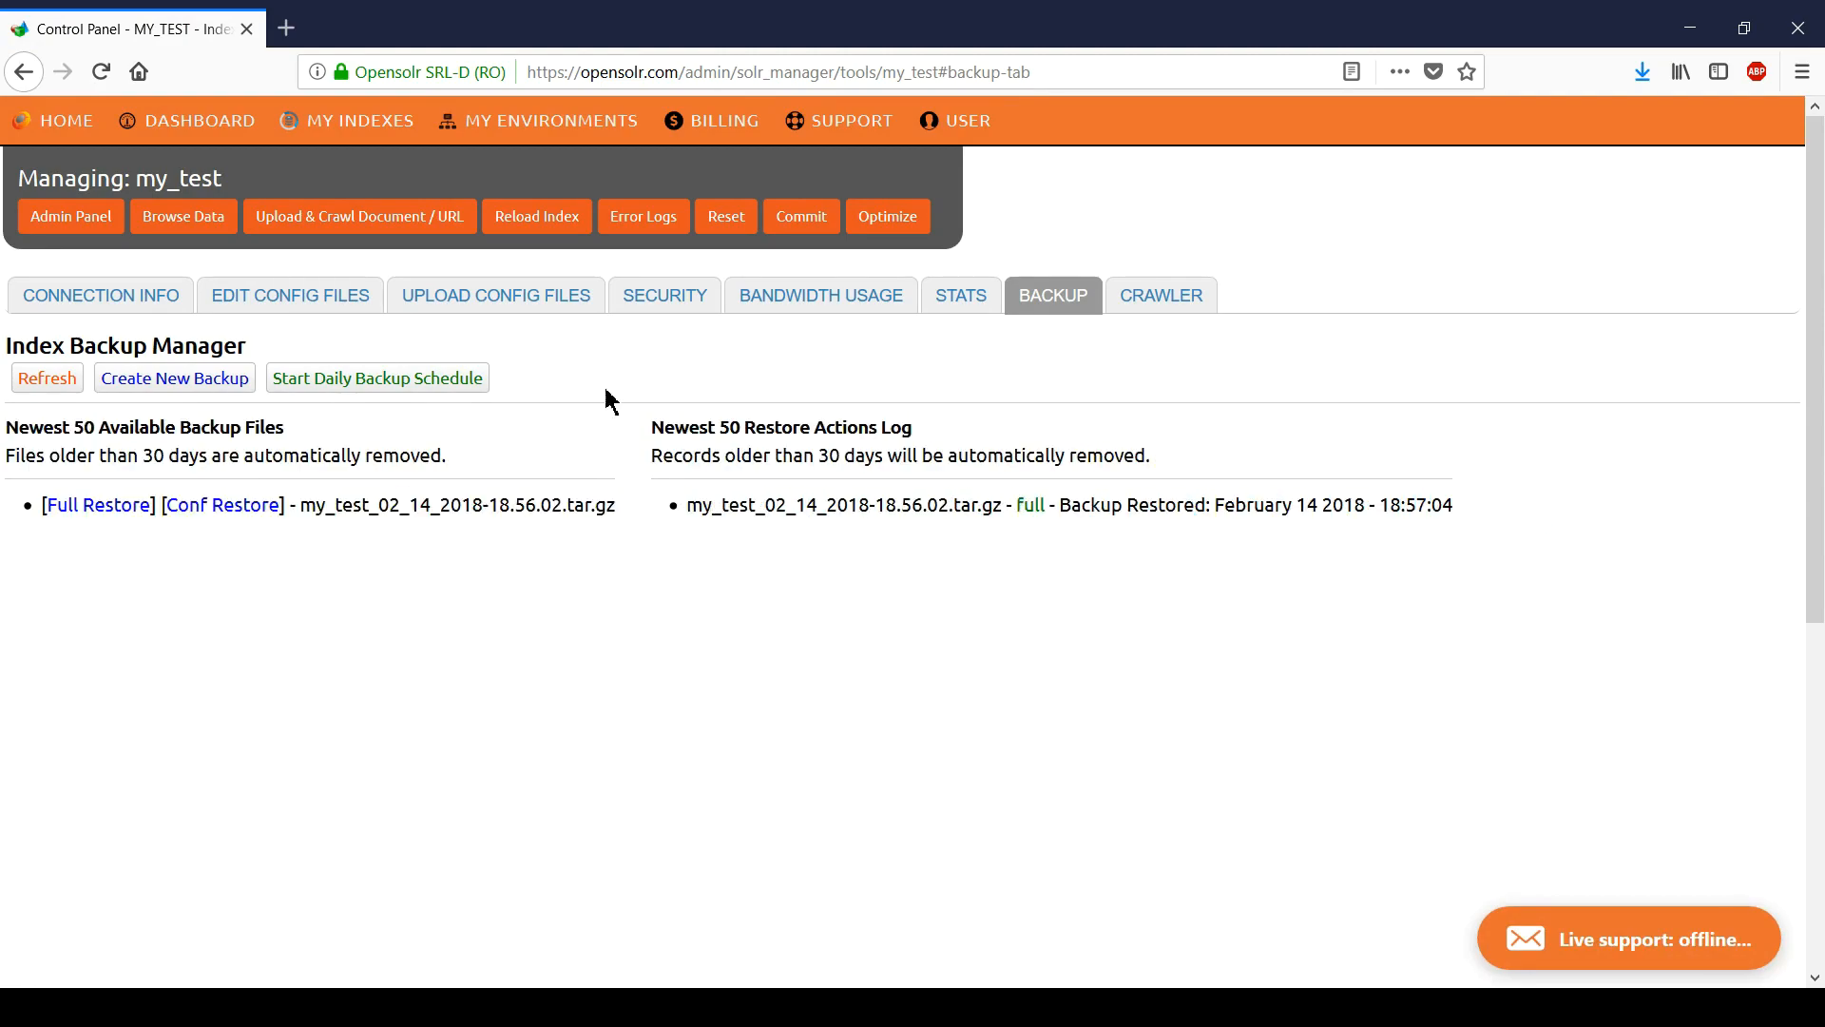
Step: Inspect the start of schema.xml for the test comment, then close the editor and return to the backup manager
{"action": "left_click", "coordinate": [284, 310]}
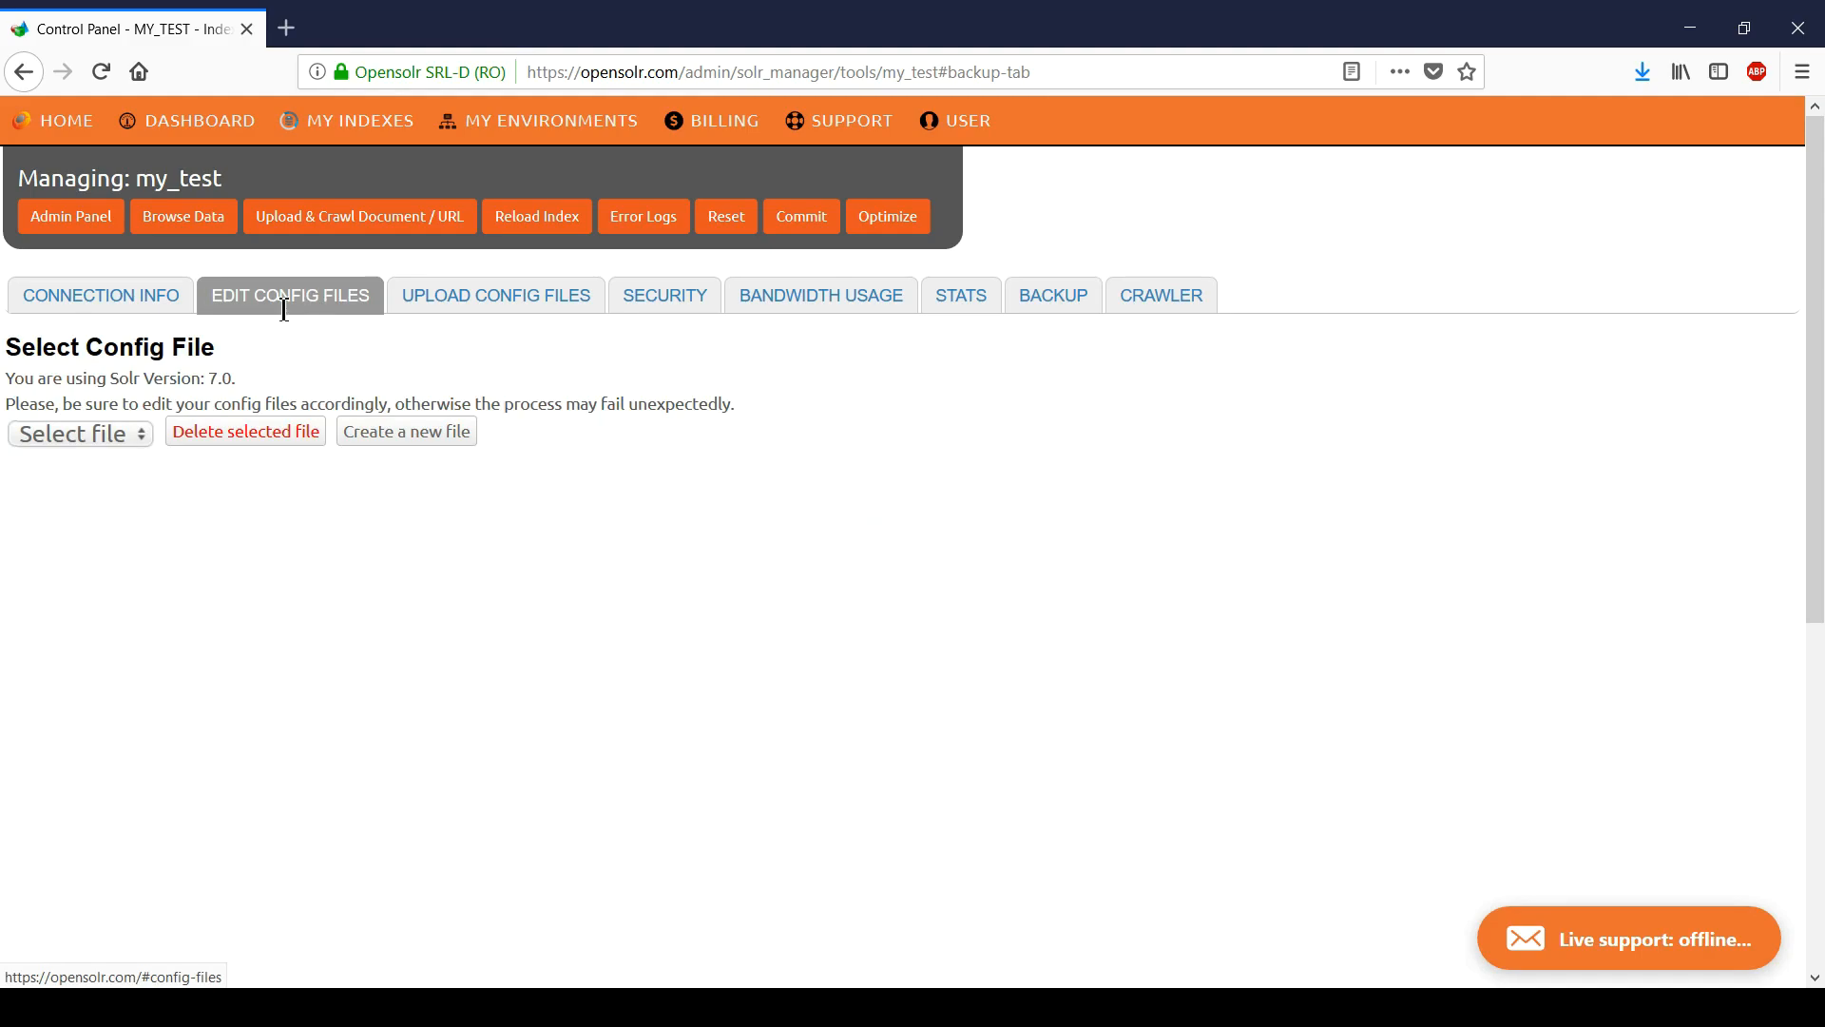
{"action": "left_click", "coordinate": [88, 498]}
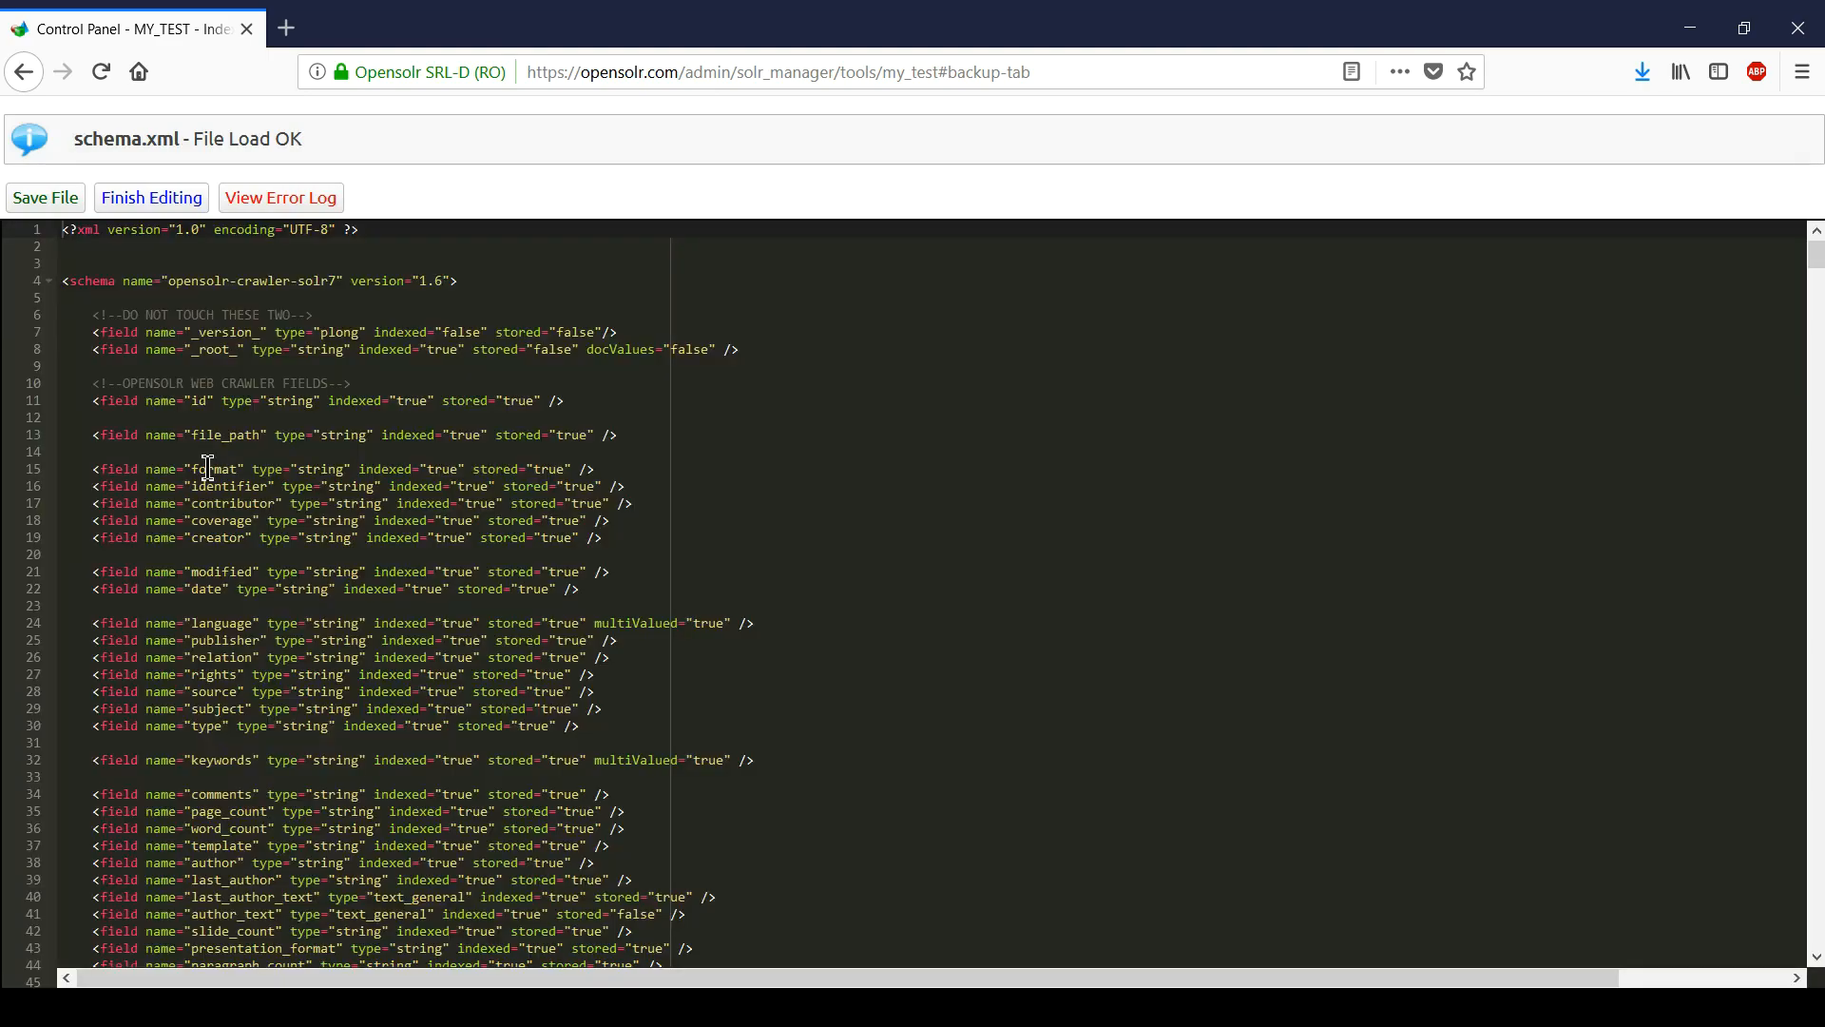
{"action": "left_click_drag", "start_coordinate": [99, 281], "coordinate": [393, 398]}
{"action": "left_click", "coordinate": [394, 400]}
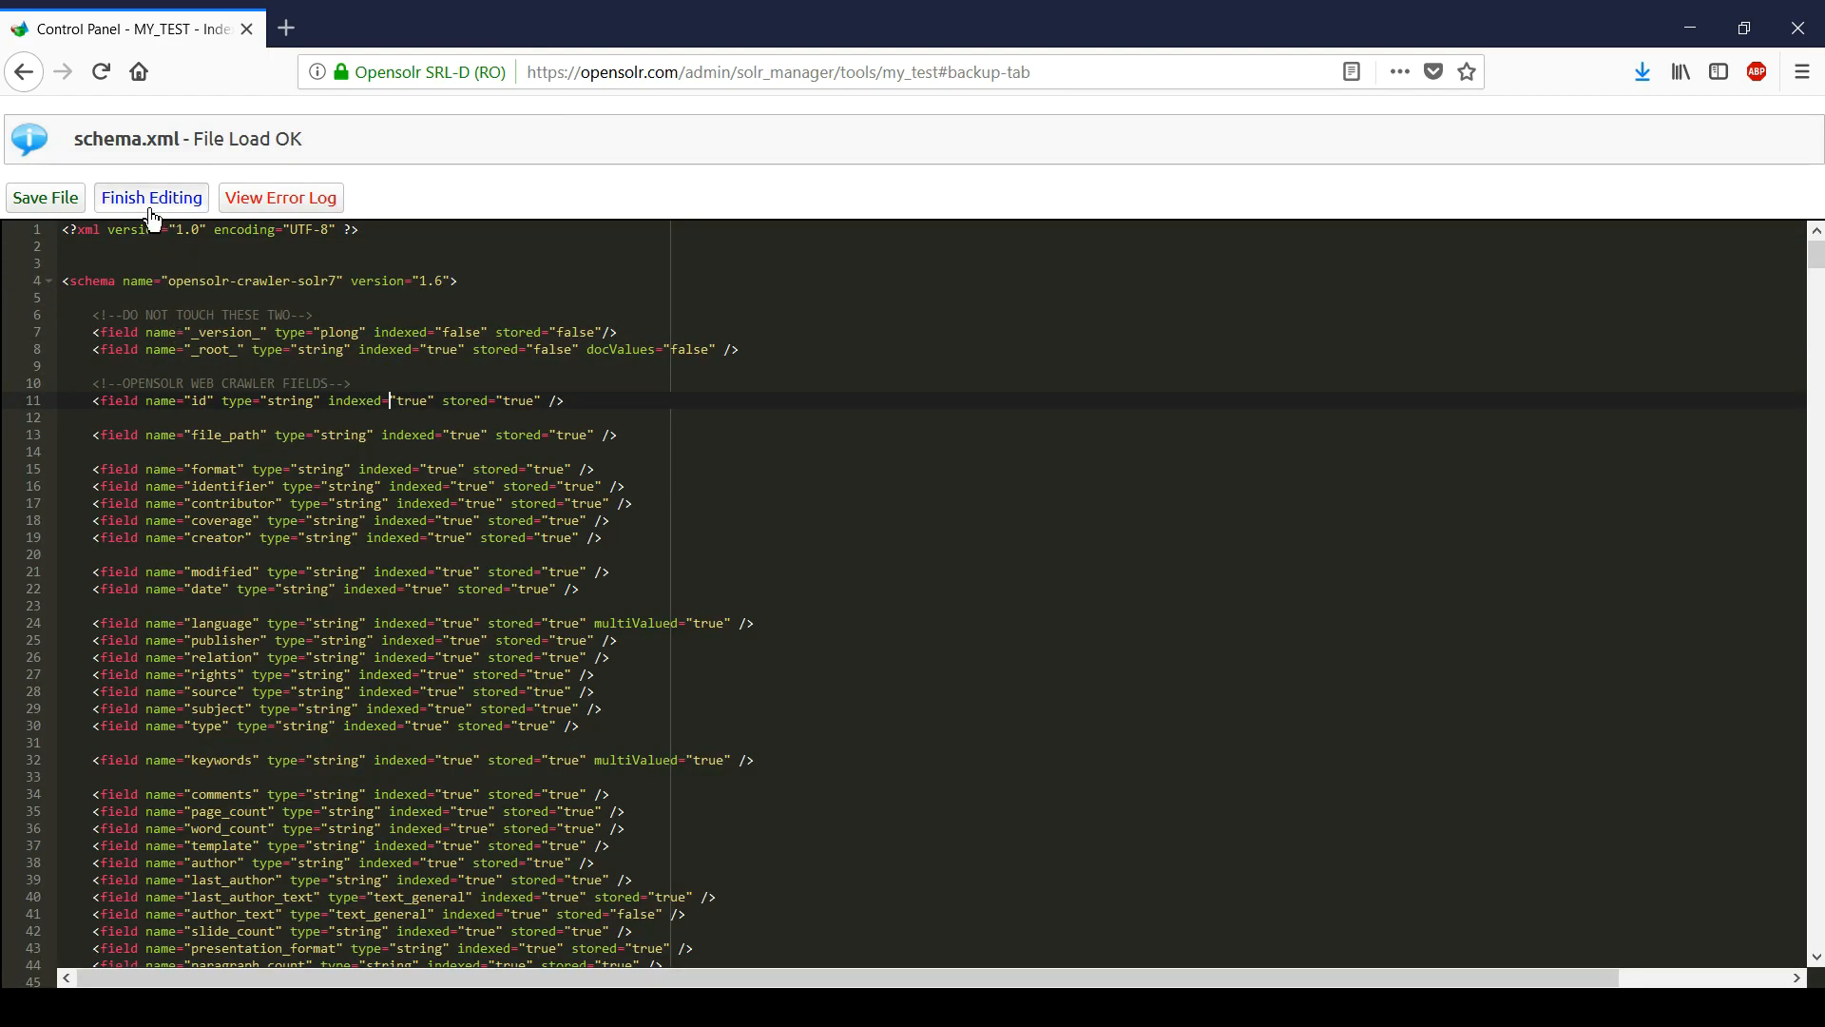
{"action": "left_click", "coordinate": [152, 198]}
{"action": "left_click", "coordinate": [1054, 296]}
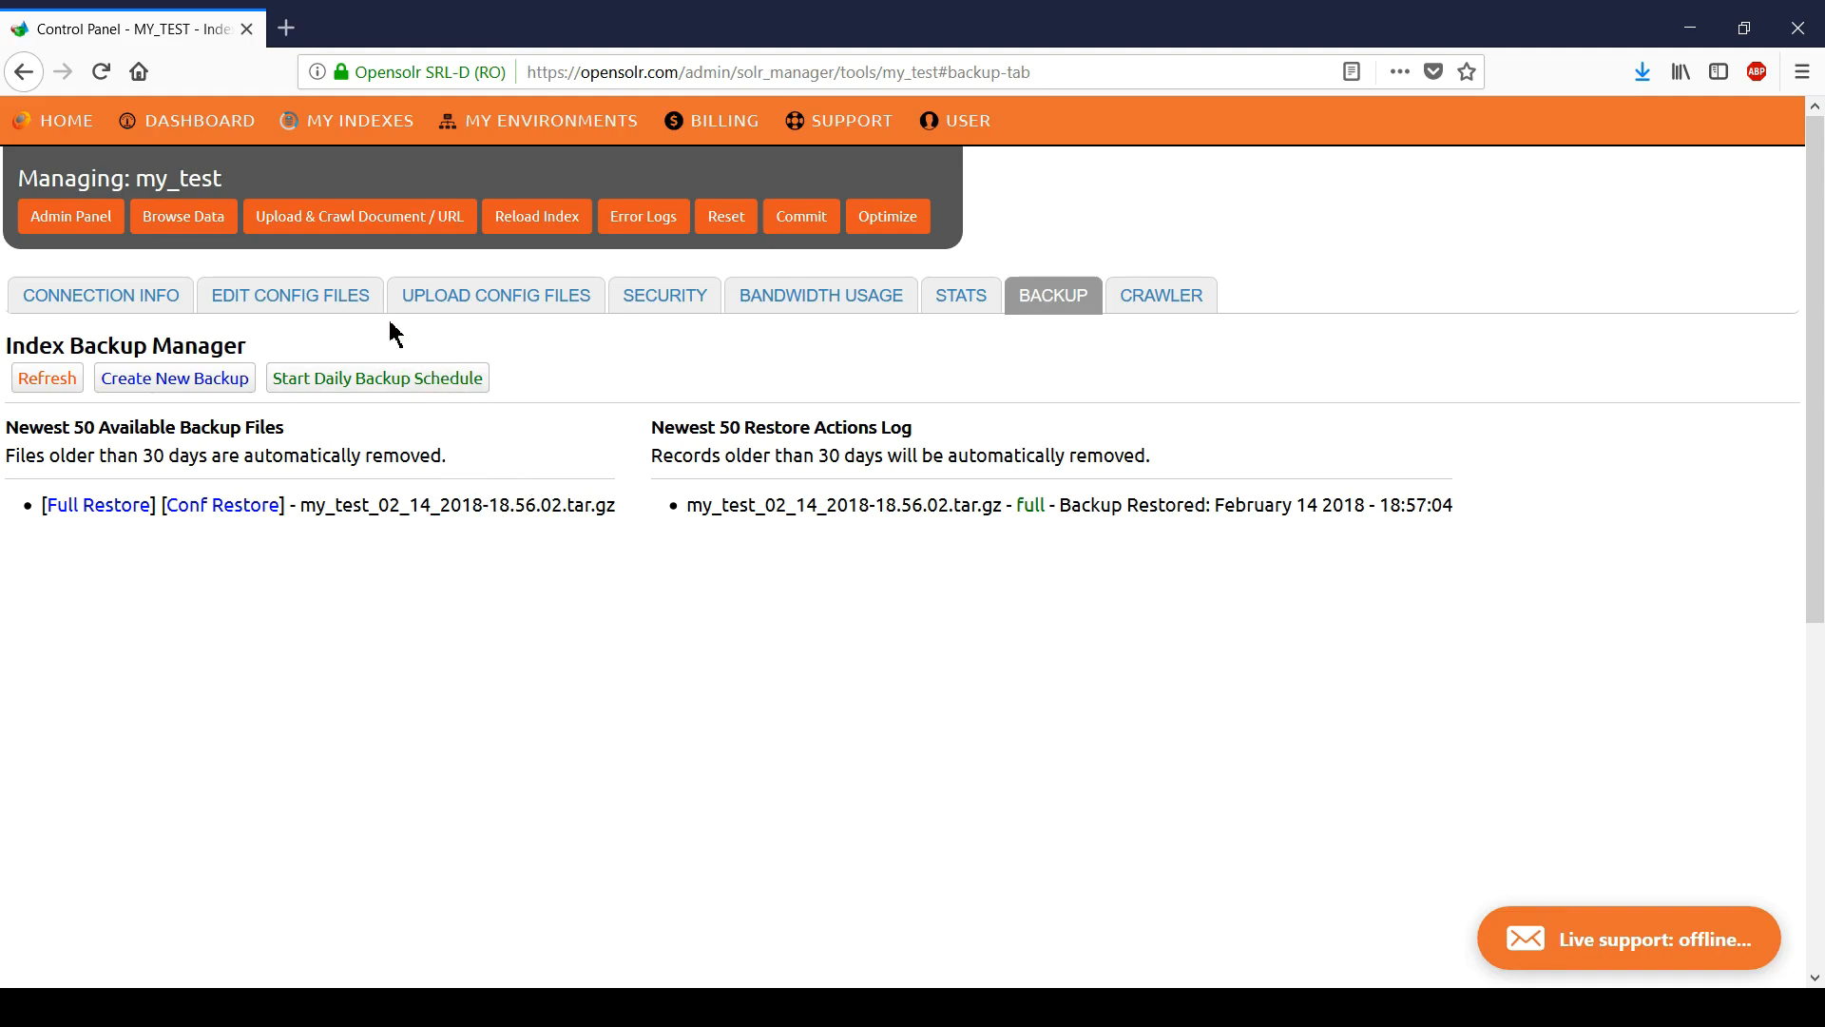
Step: Submit CSV documents to my_test through its Solr admin, with header id,title and rows 1,title1 and 2,title2
{"action": "left_click", "coordinate": [78, 216]}
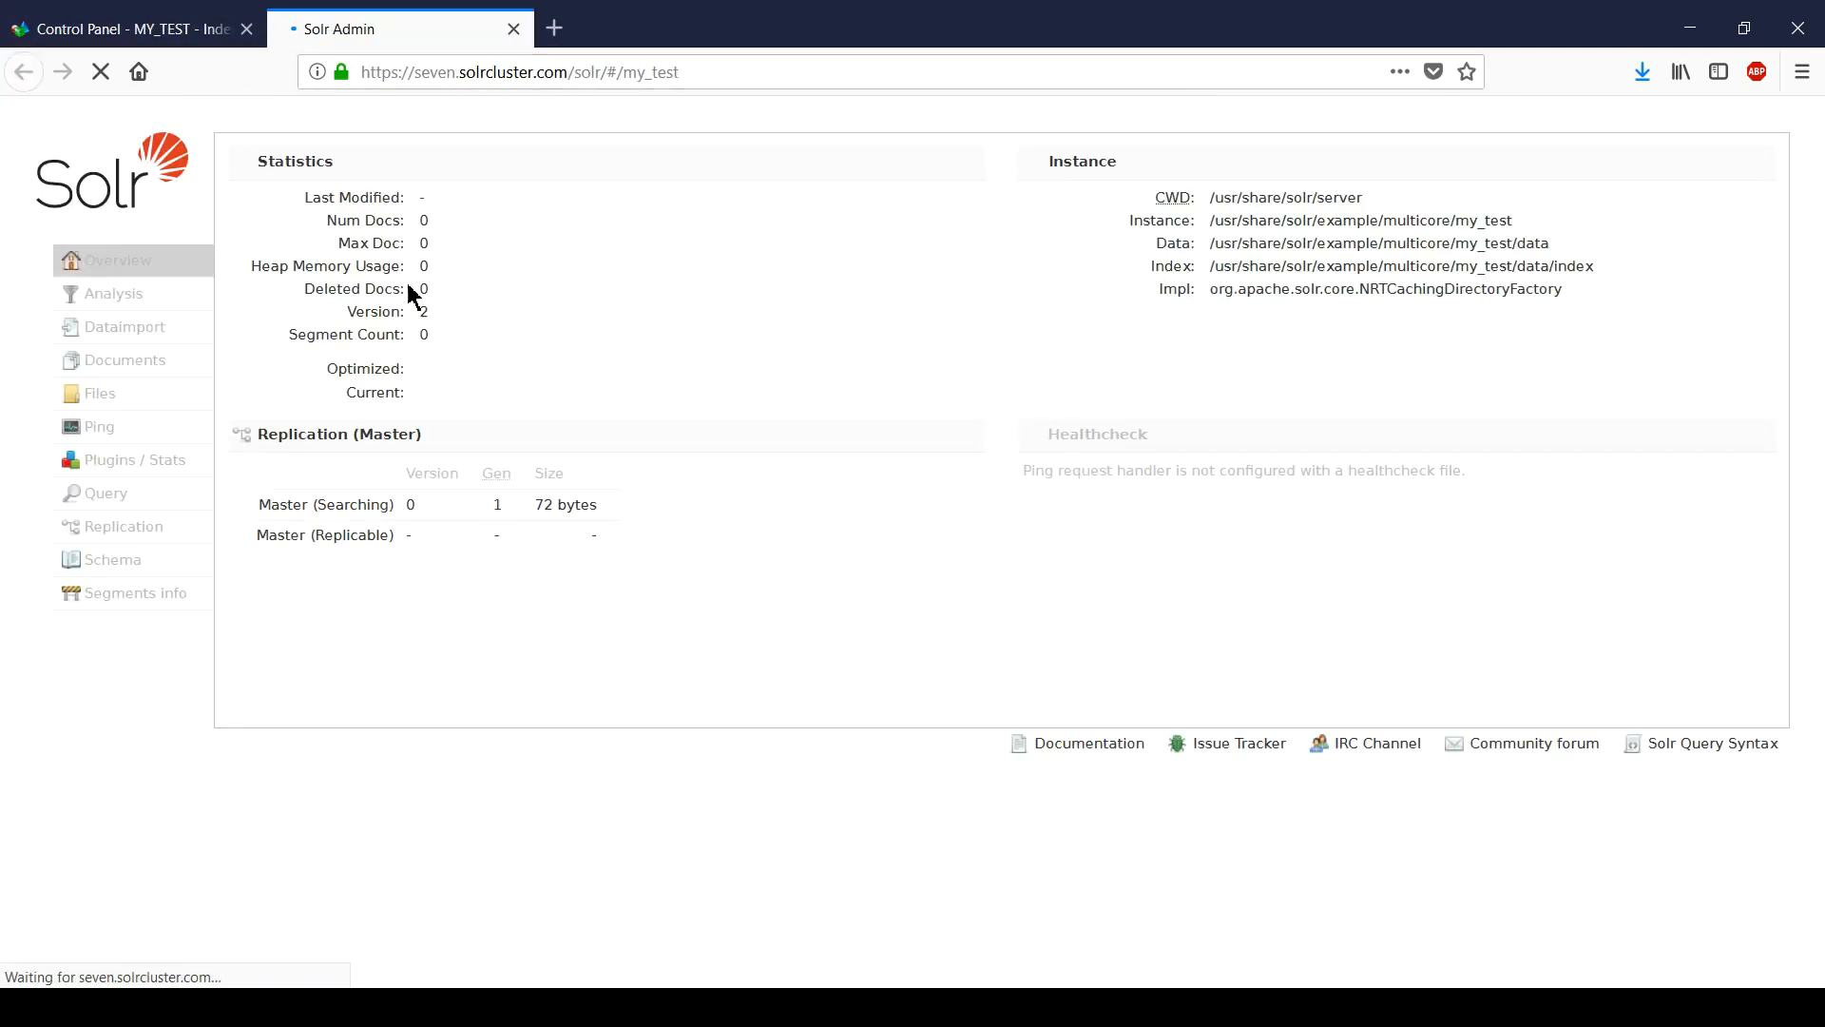
{"action": "left_click", "coordinate": [143, 367]}
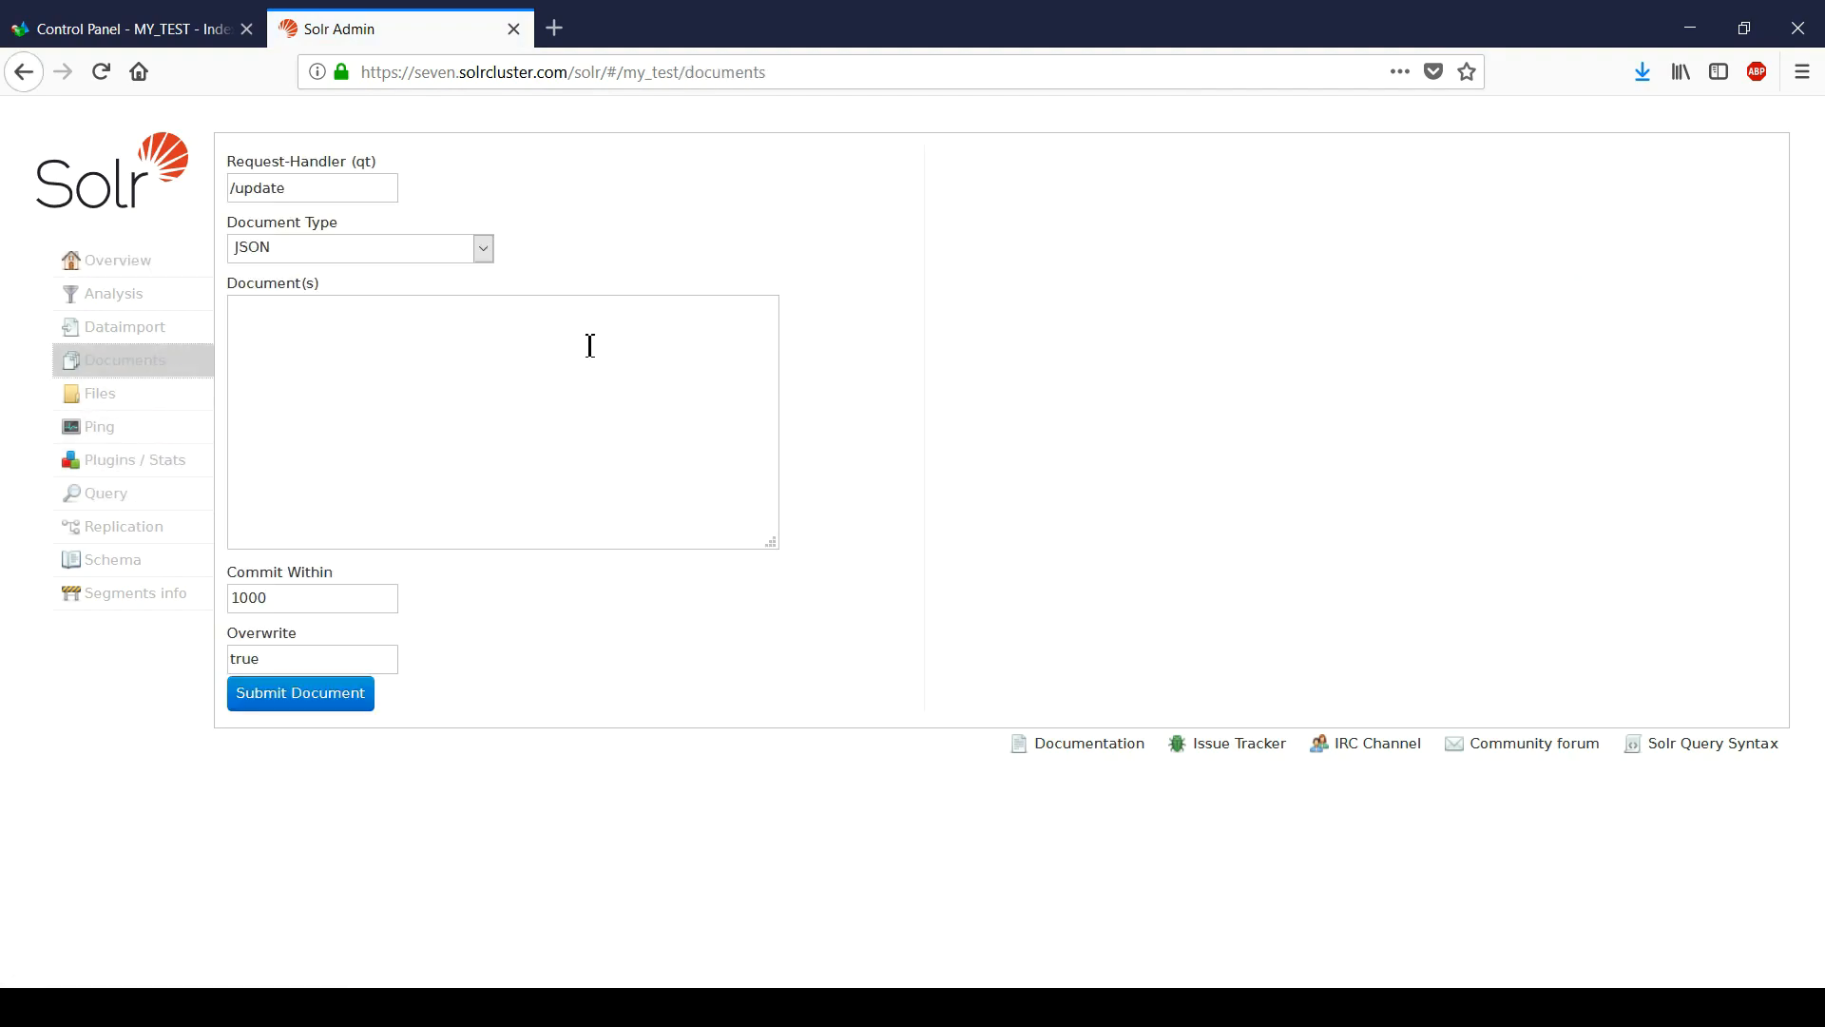
{"action": "left_click", "coordinate": [318, 248]}
{"action": "left_click", "coordinate": [297, 293]}
{"action": "left_click", "coordinate": [293, 374]}
{"action": "type", "text": "id,title,"}
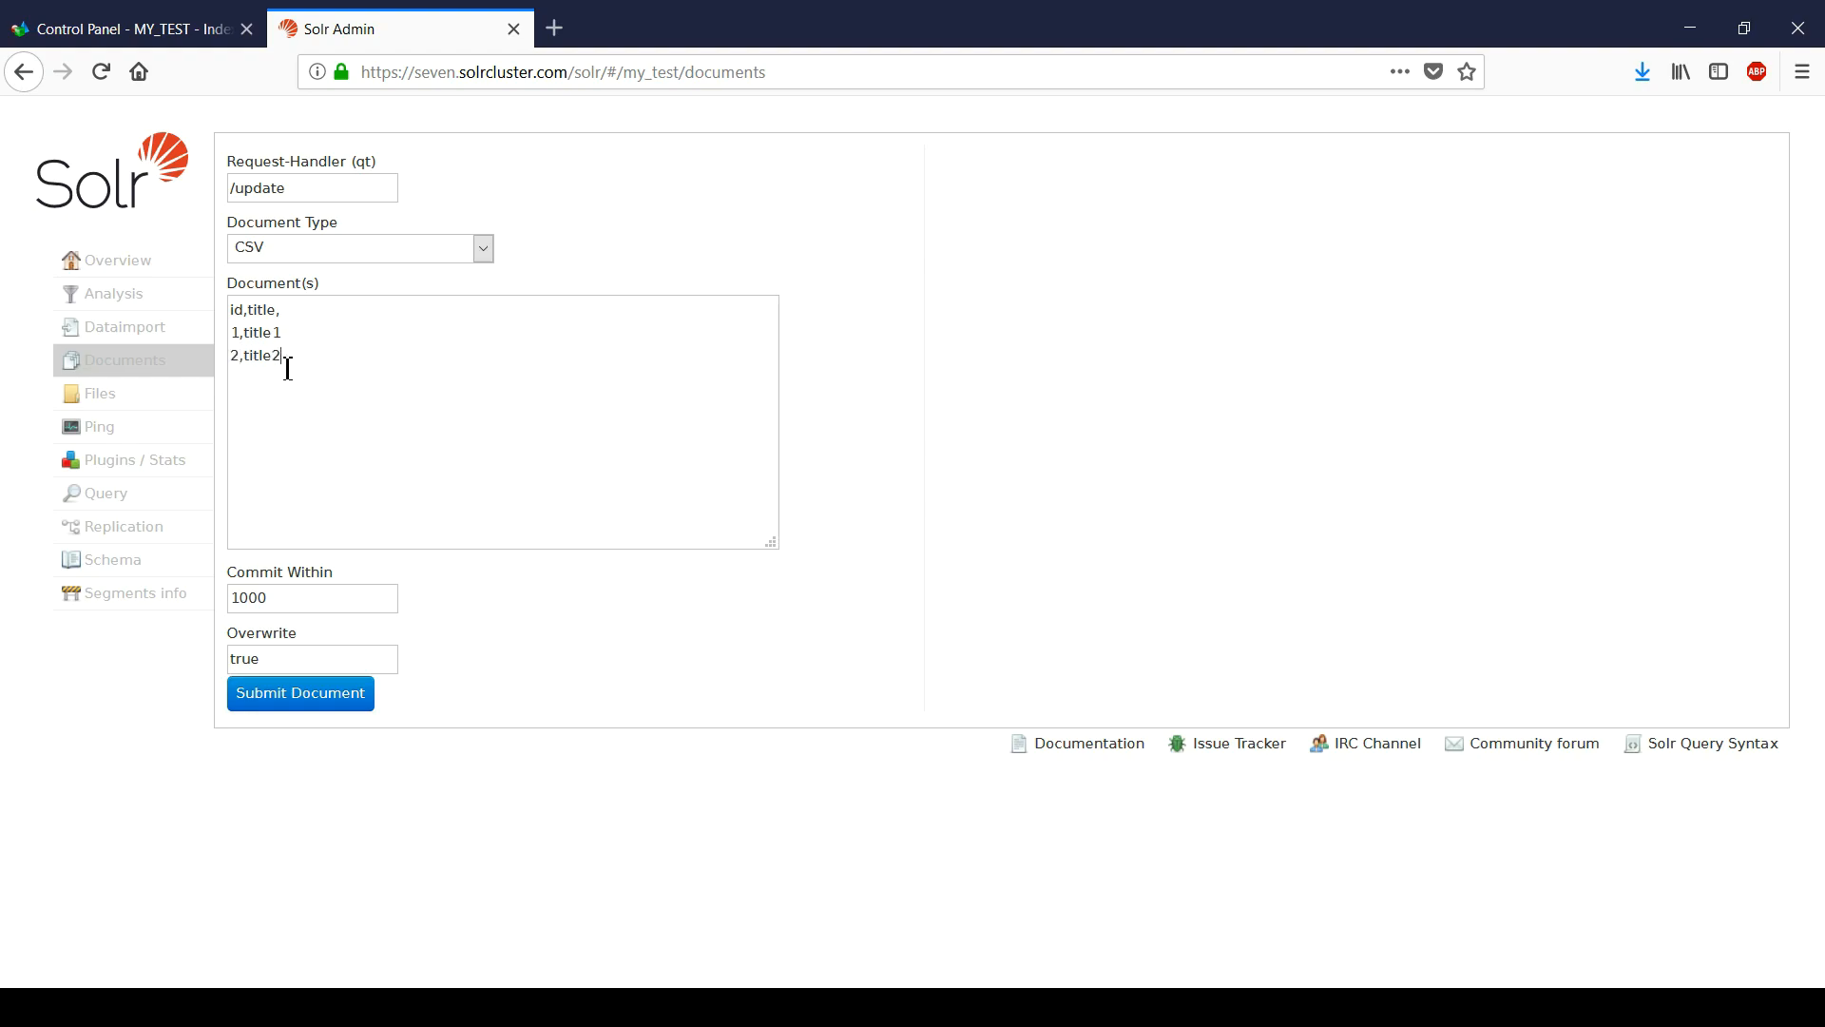
{"action": "left_click", "coordinate": [300, 703]}
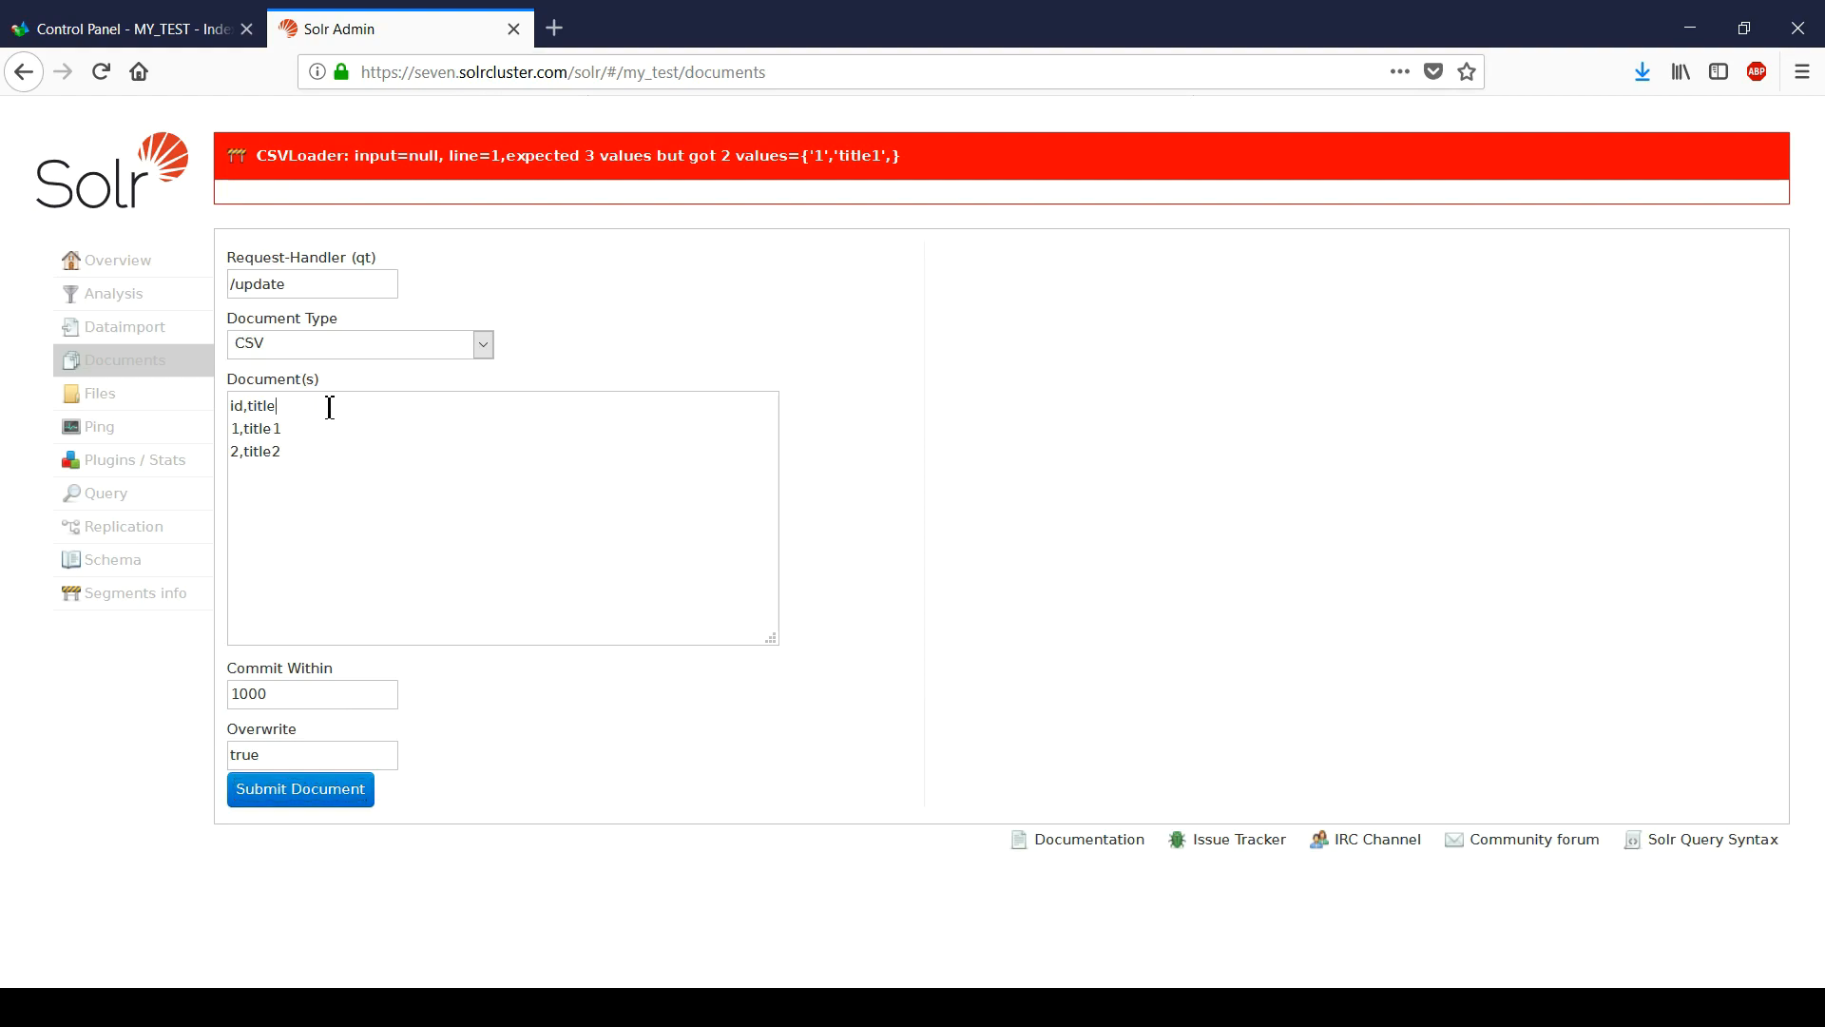
{"action": "left_click", "coordinate": [297, 797]}
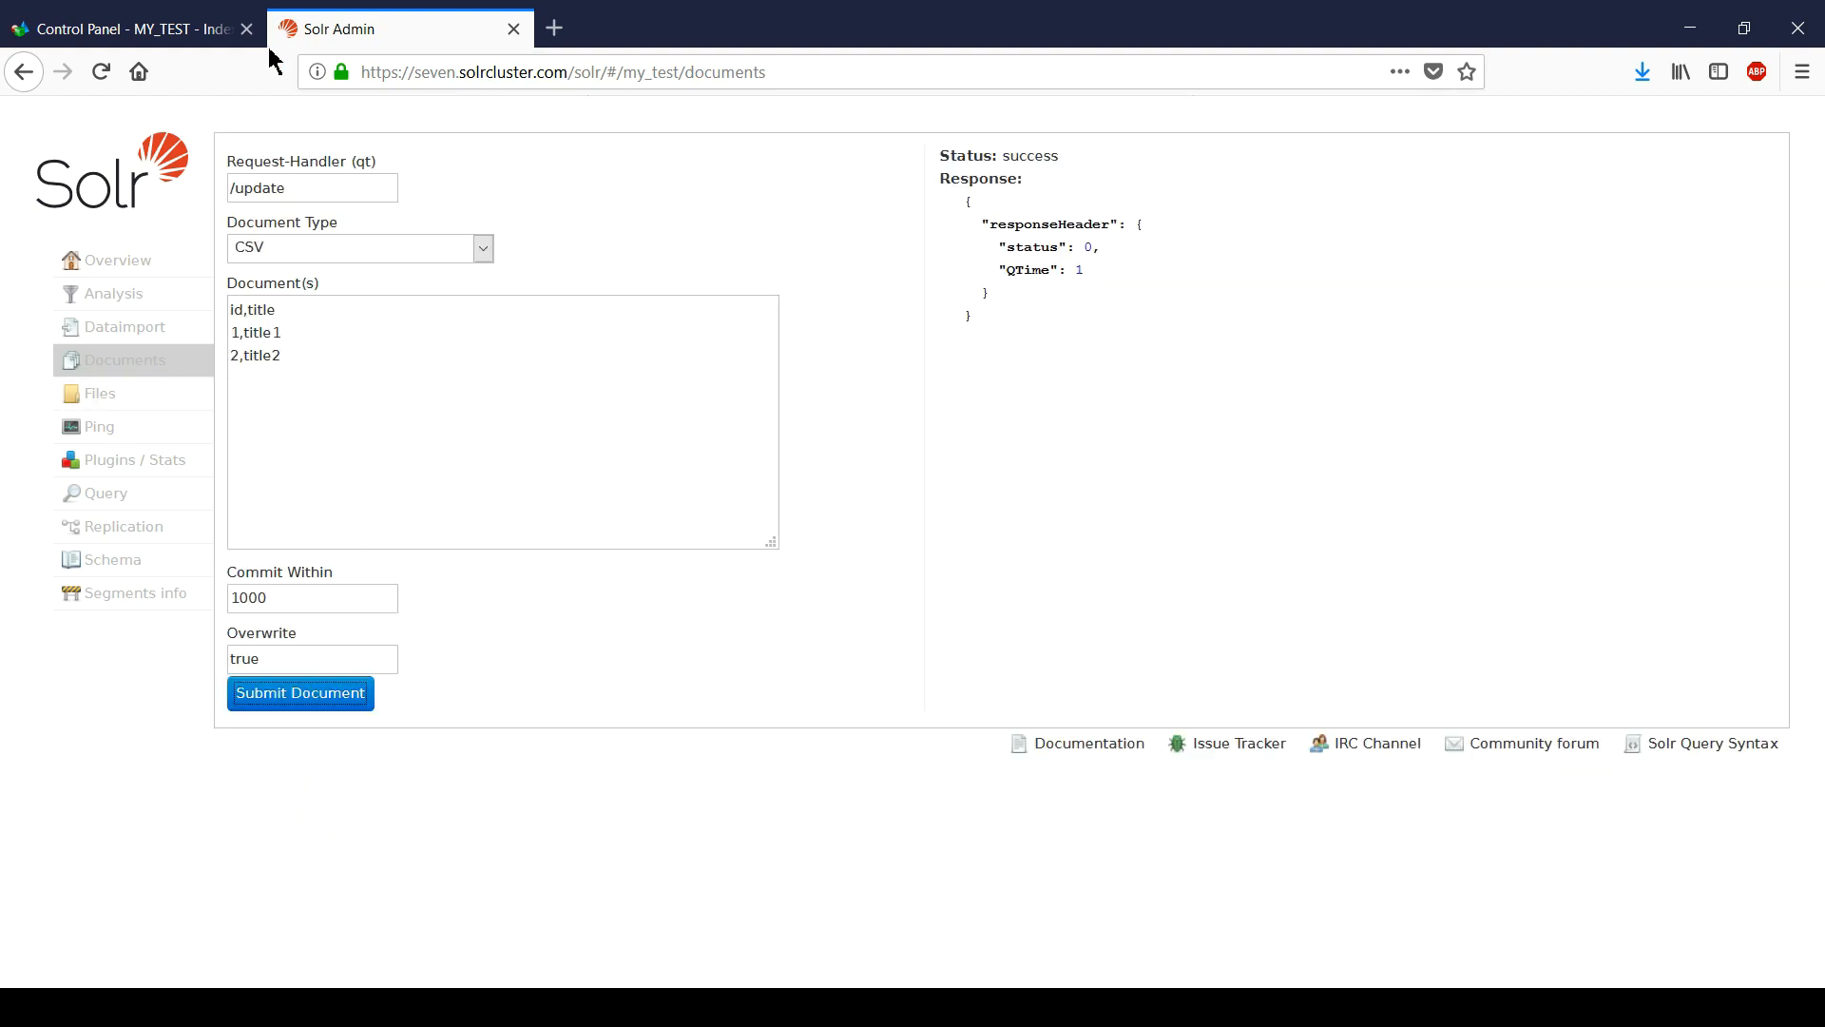
Step: Browse the my_test index data and examine the documents in the query response
{"action": "left_click", "coordinate": [145, 40]}
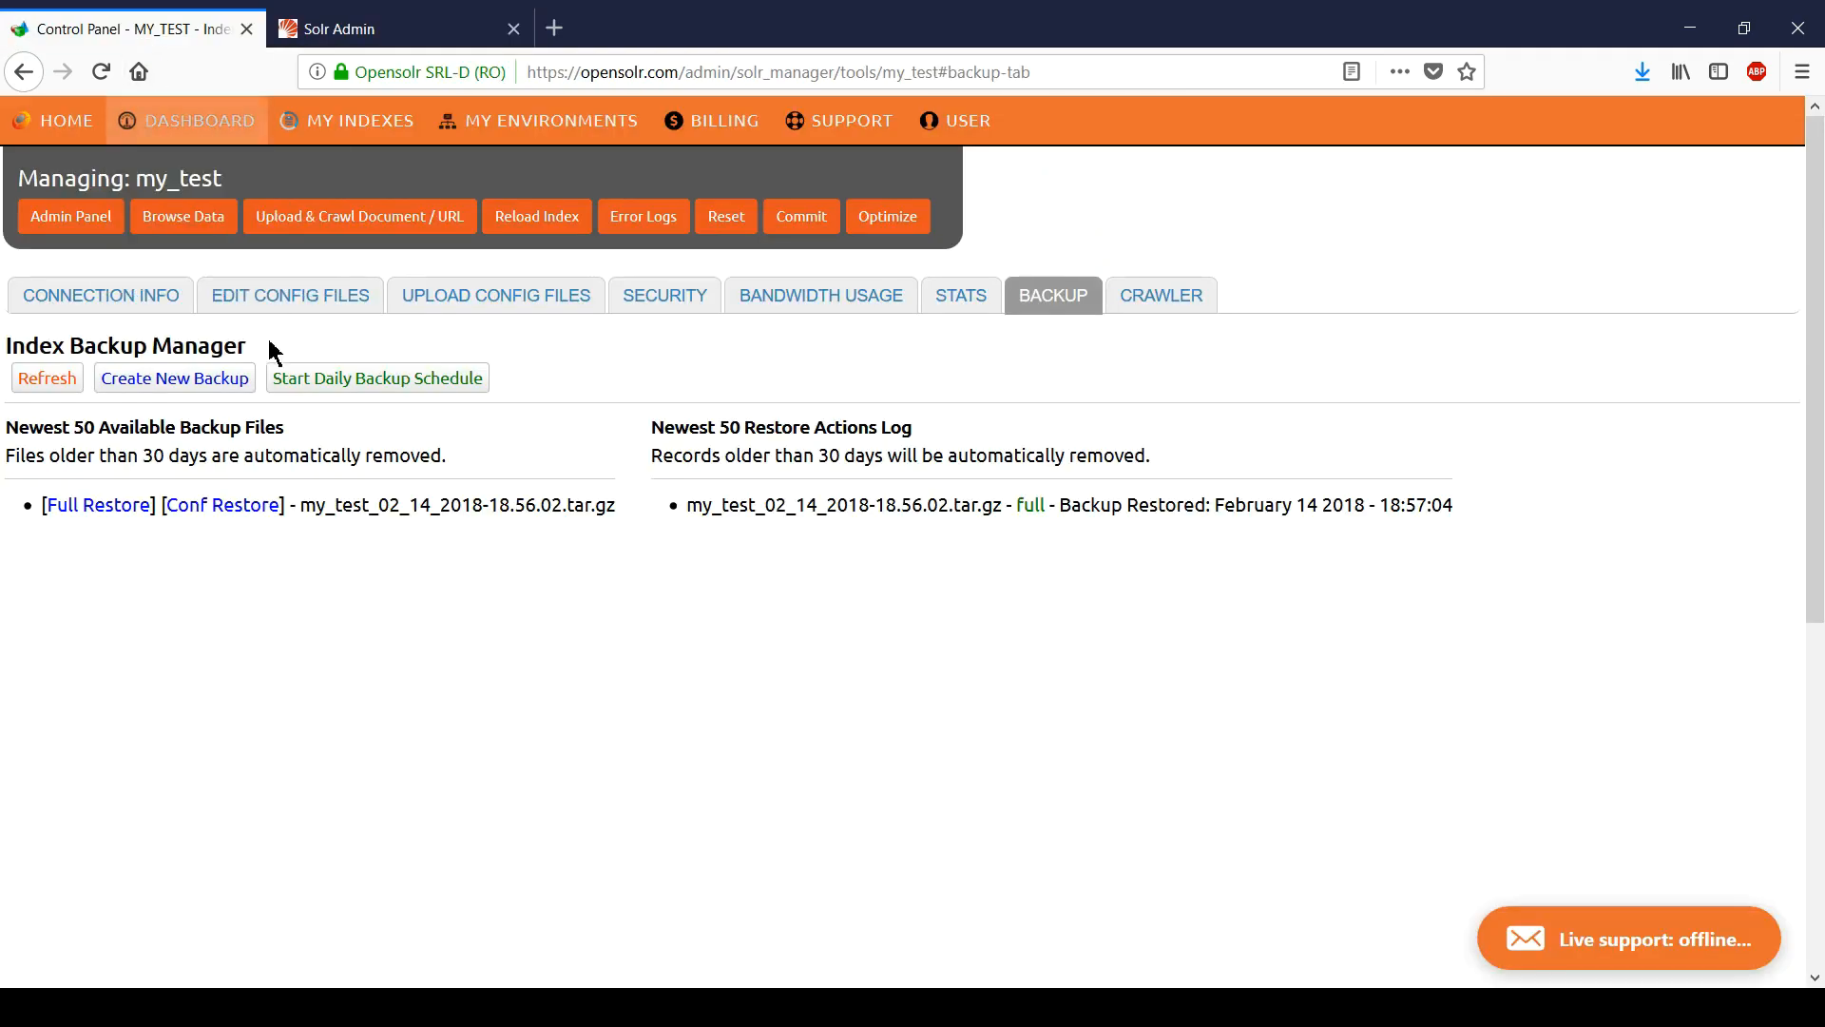
{"action": "left_click", "coordinate": [160, 228]}
{"action": "left_click_drag", "start_coordinate": [66, 316], "coordinate": [387, 555]}
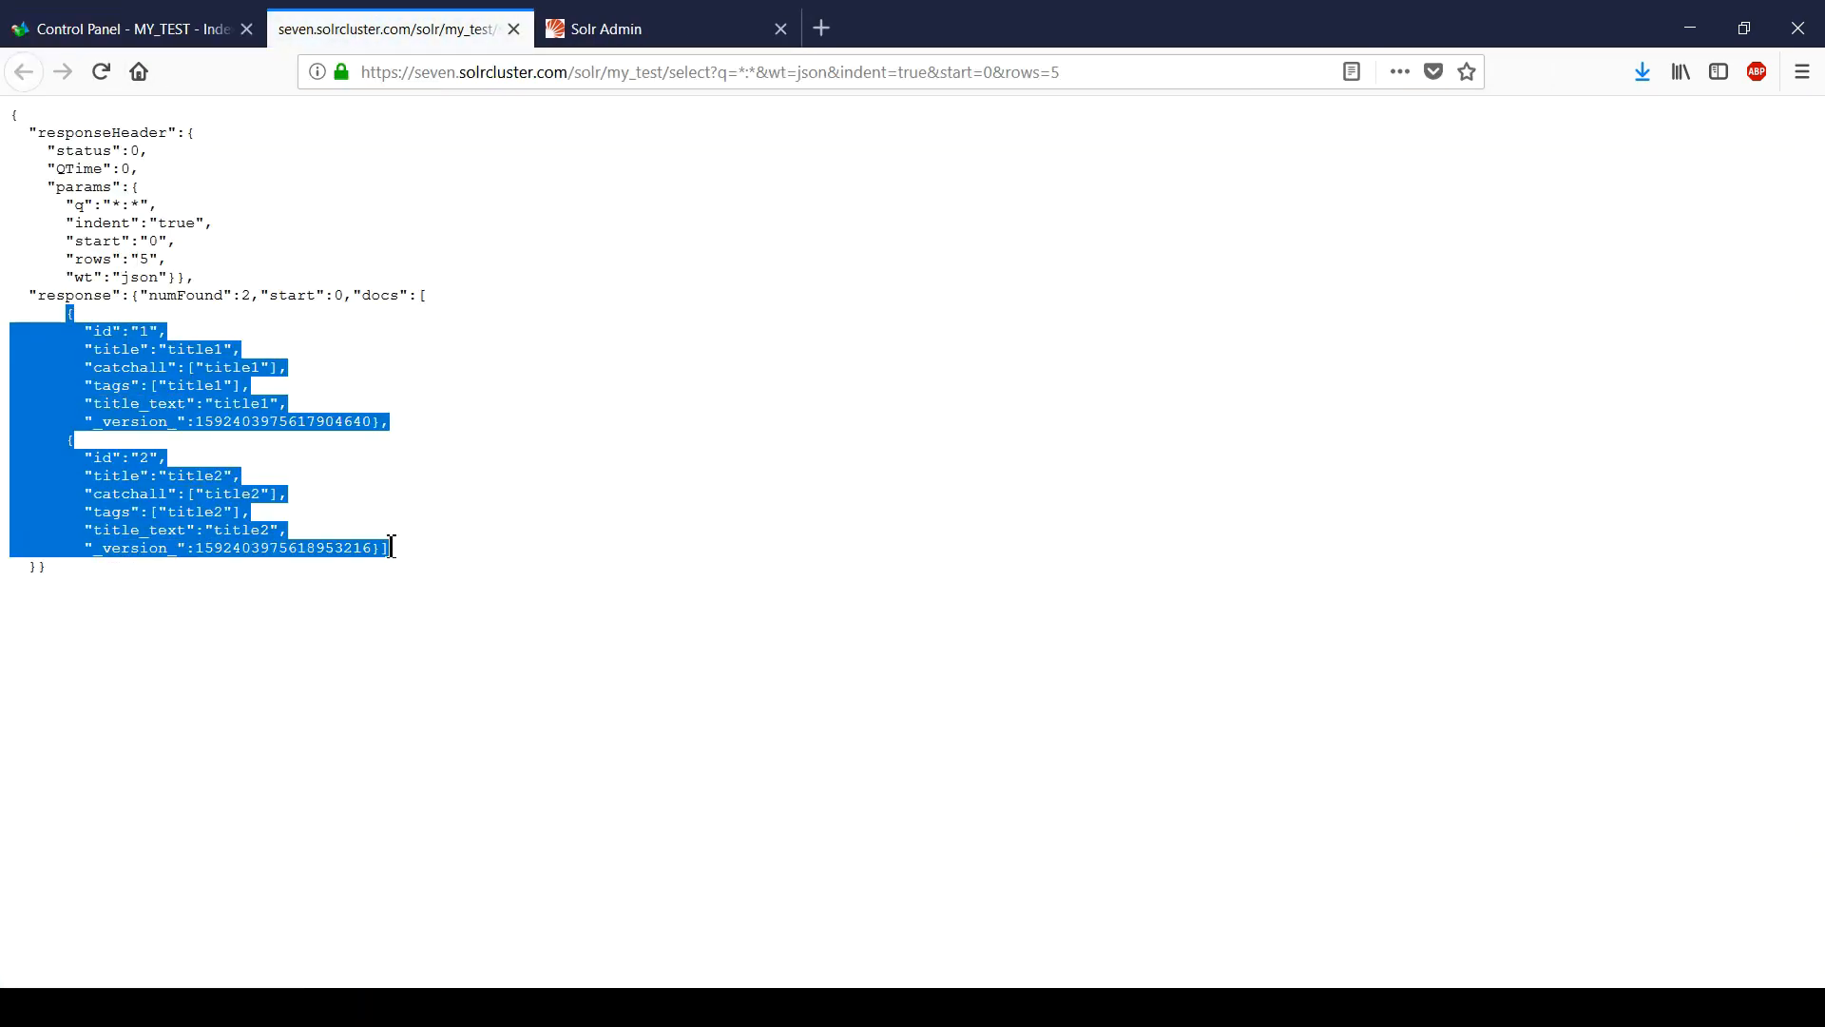
{"action": "left_click", "coordinate": [392, 546]}
Step: Start a configuration-only restore from the my_test_02_14_2018-18.56.02.tar.gz backup and check the pending job
{"action": "left_click", "coordinate": [123, 30]}
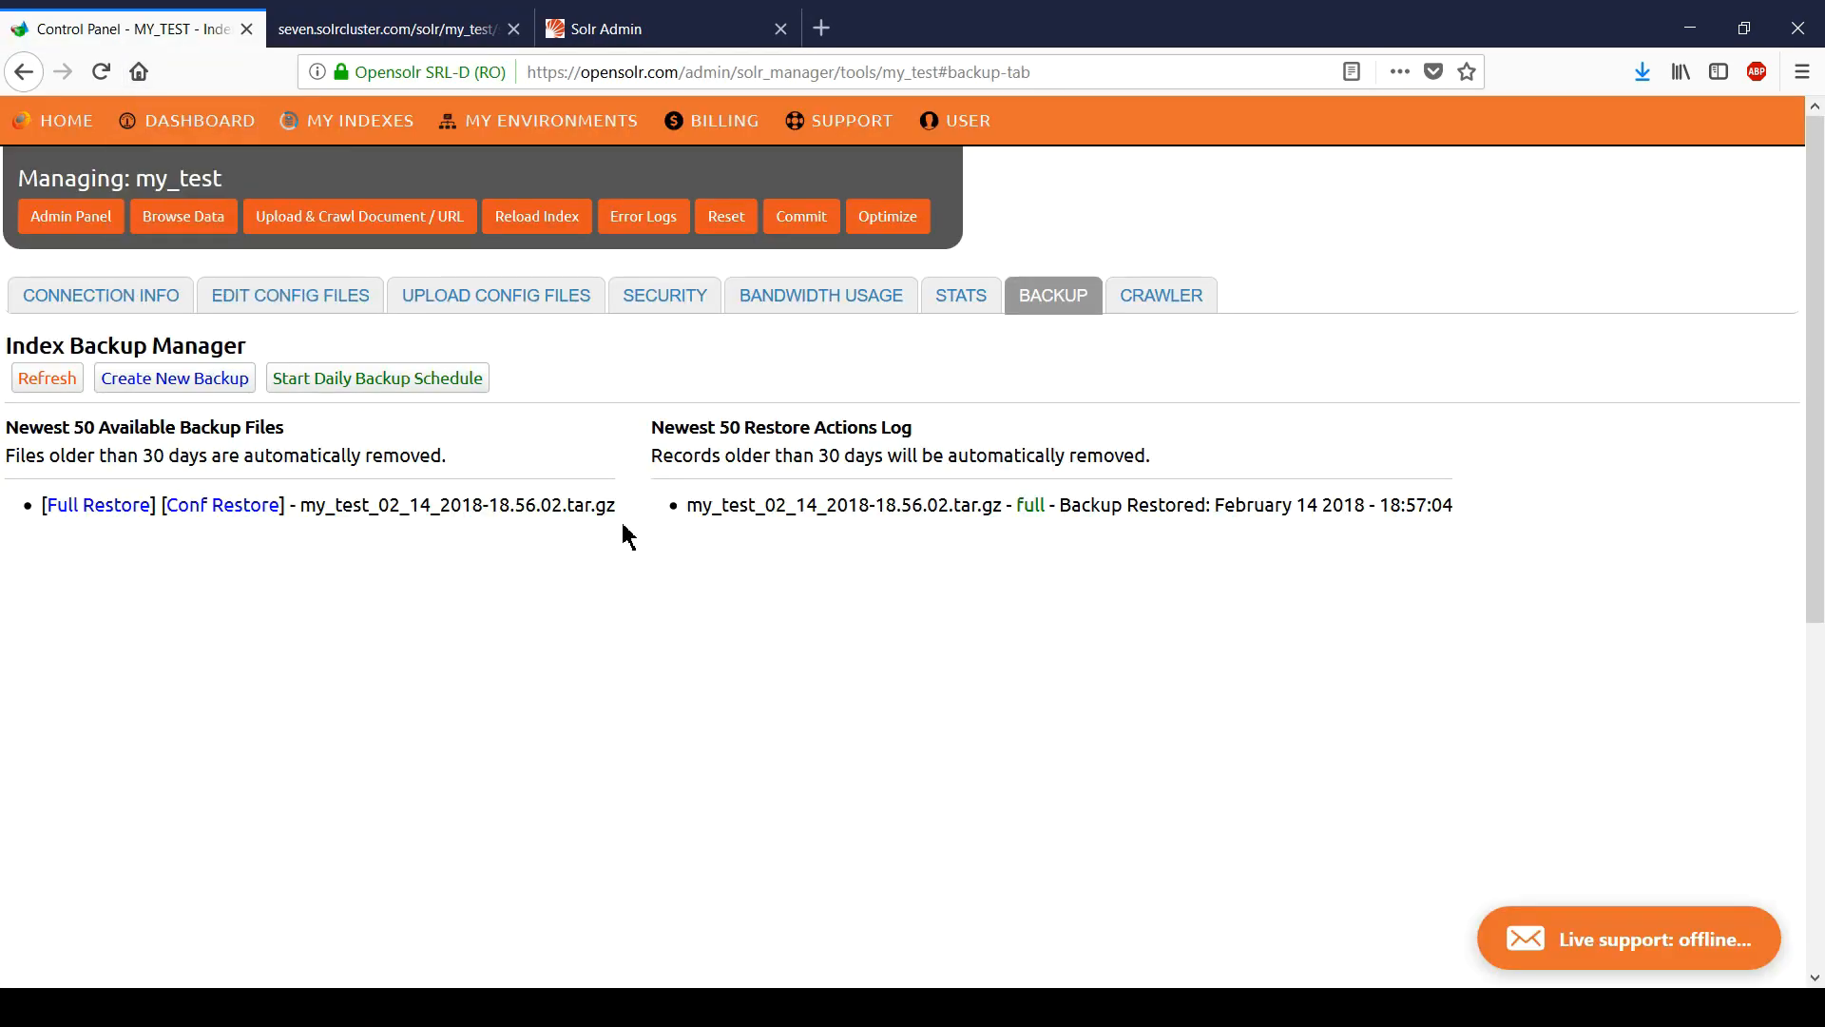
{"action": "left_click", "coordinate": [187, 518]}
{"action": "left_click", "coordinate": [1106, 483]}
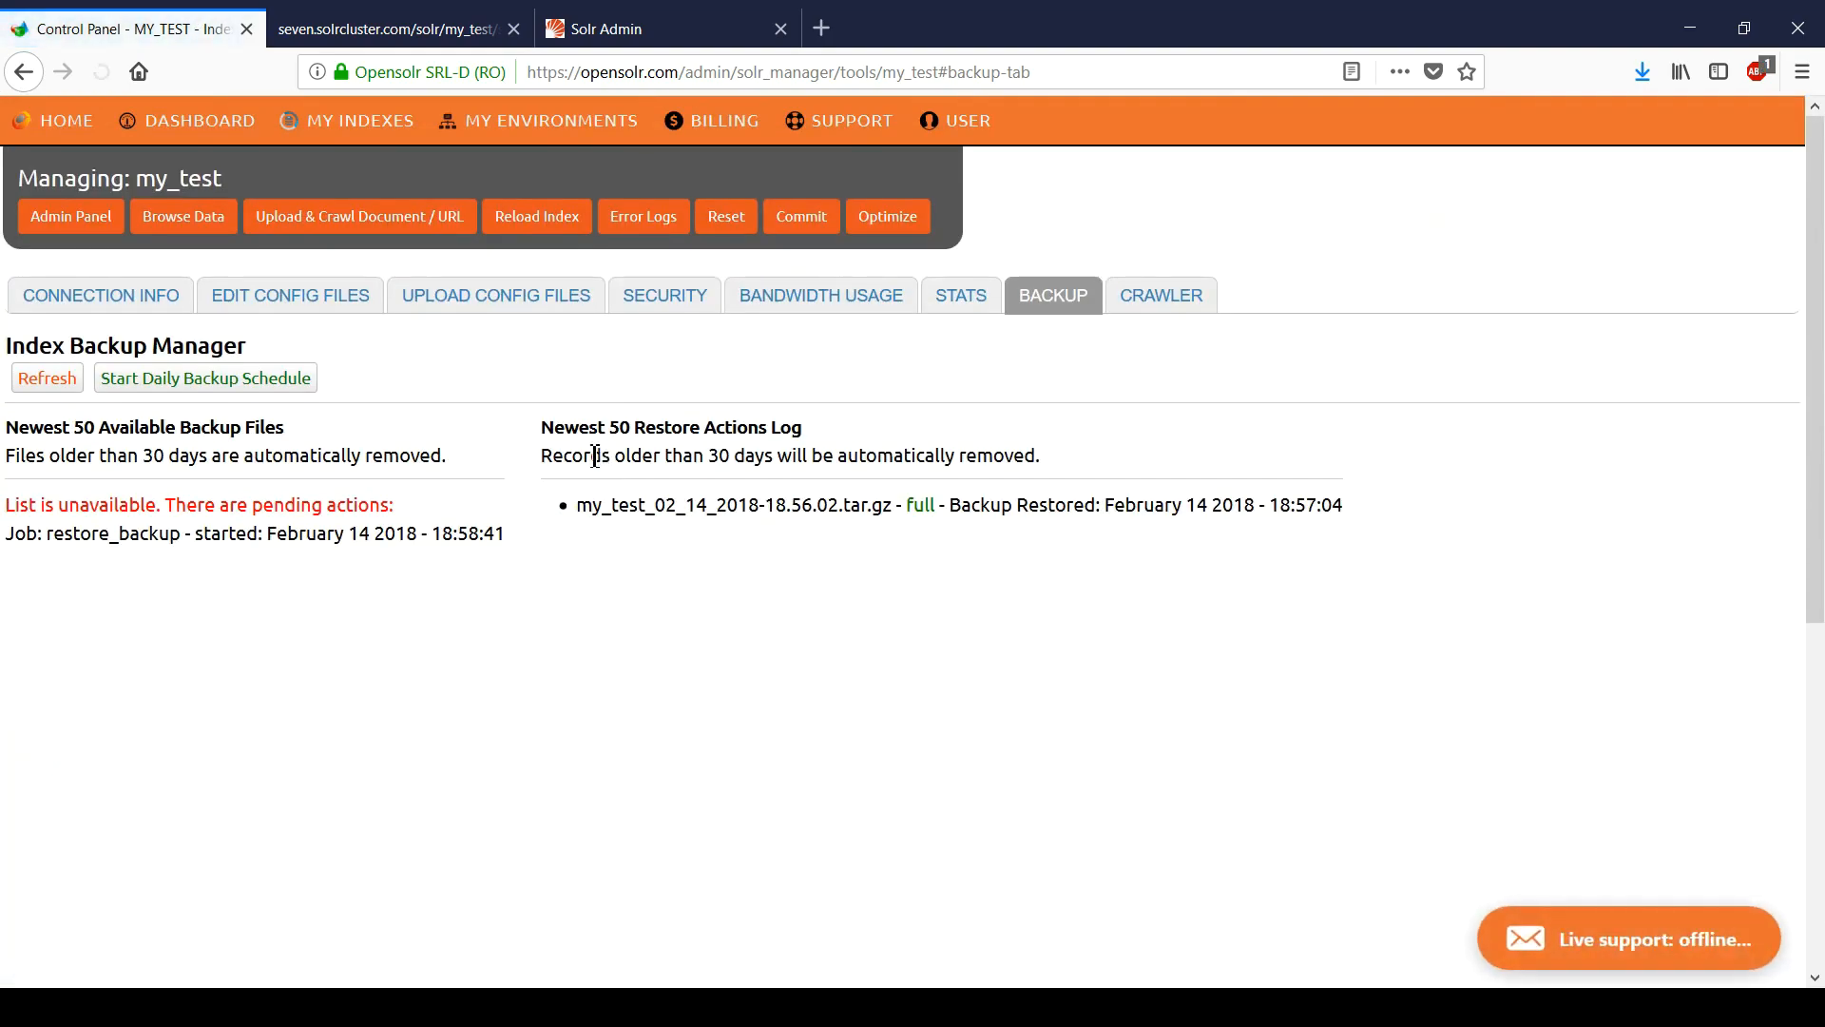
{"action": "left_click_drag", "start_coordinate": [58, 538], "coordinate": [252, 533]}
{"action": "left_click", "coordinate": [249, 533]}
Step: Glance at the browsed index data, then refresh the backup manager and check the configuration restore's log entry
{"action": "left_click", "coordinate": [394, 28]}
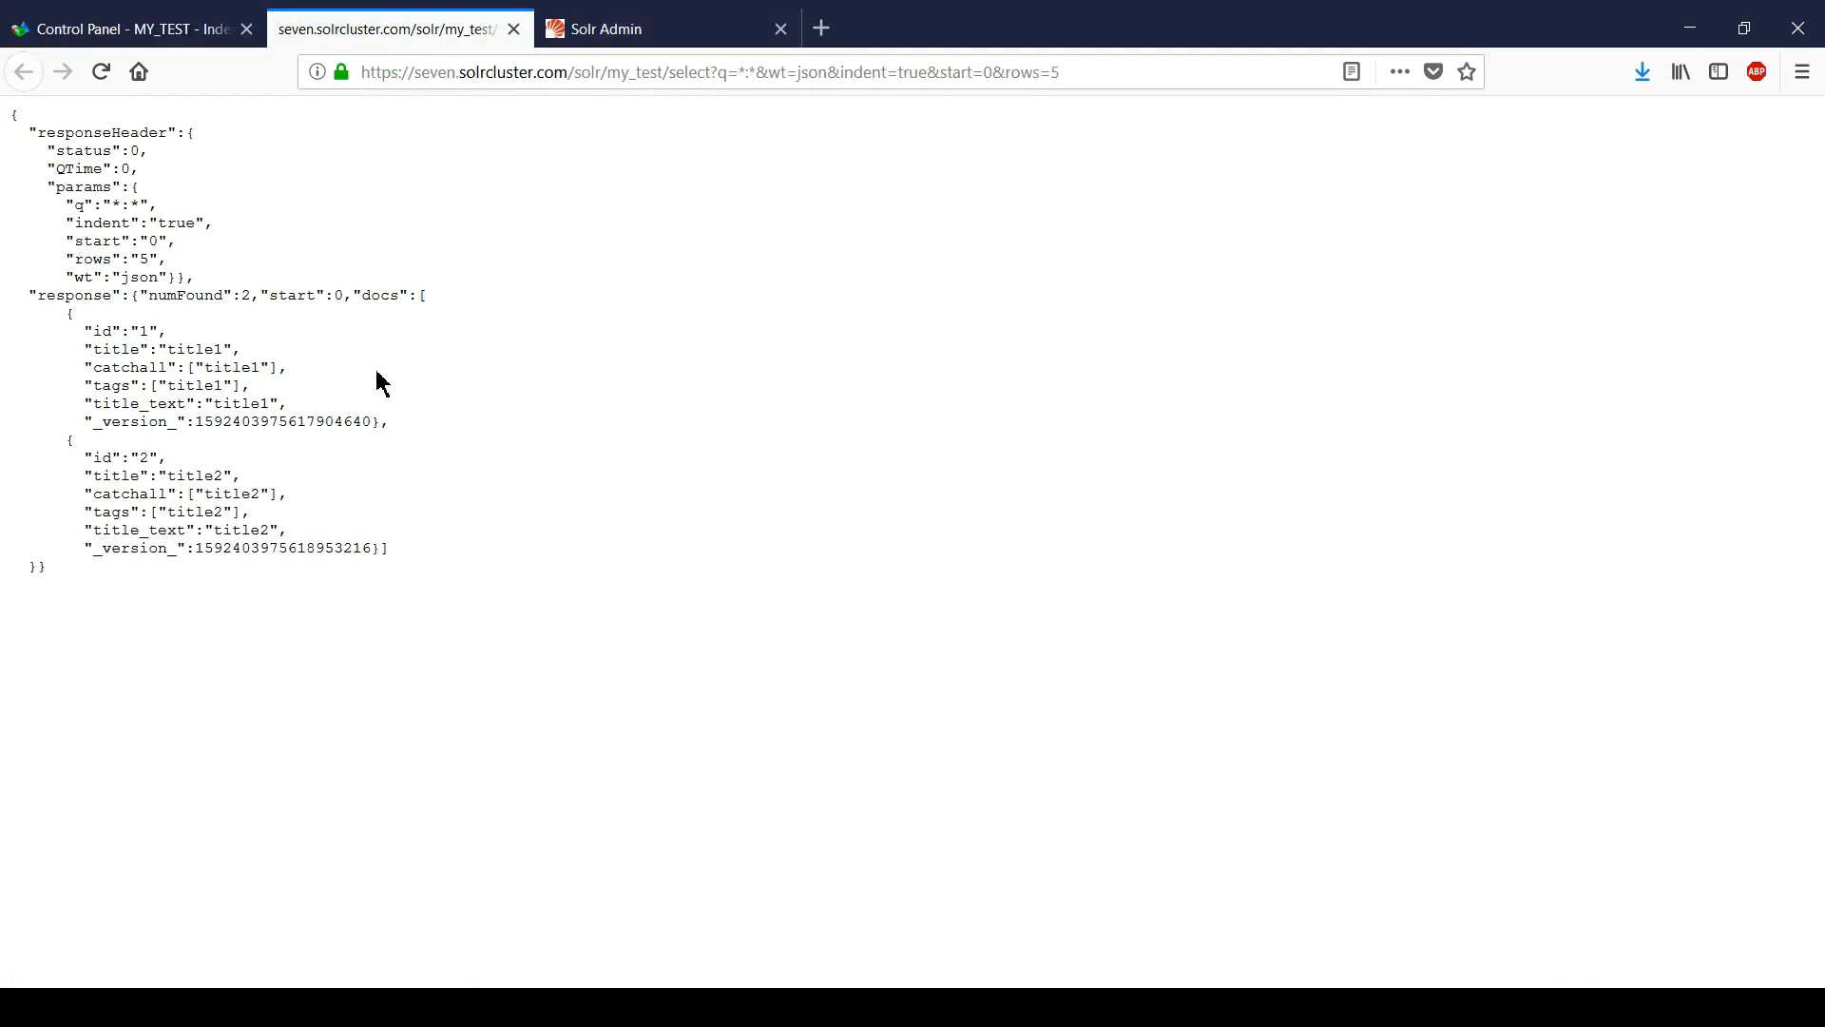
{"action": "left_click", "coordinate": [130, 29]}
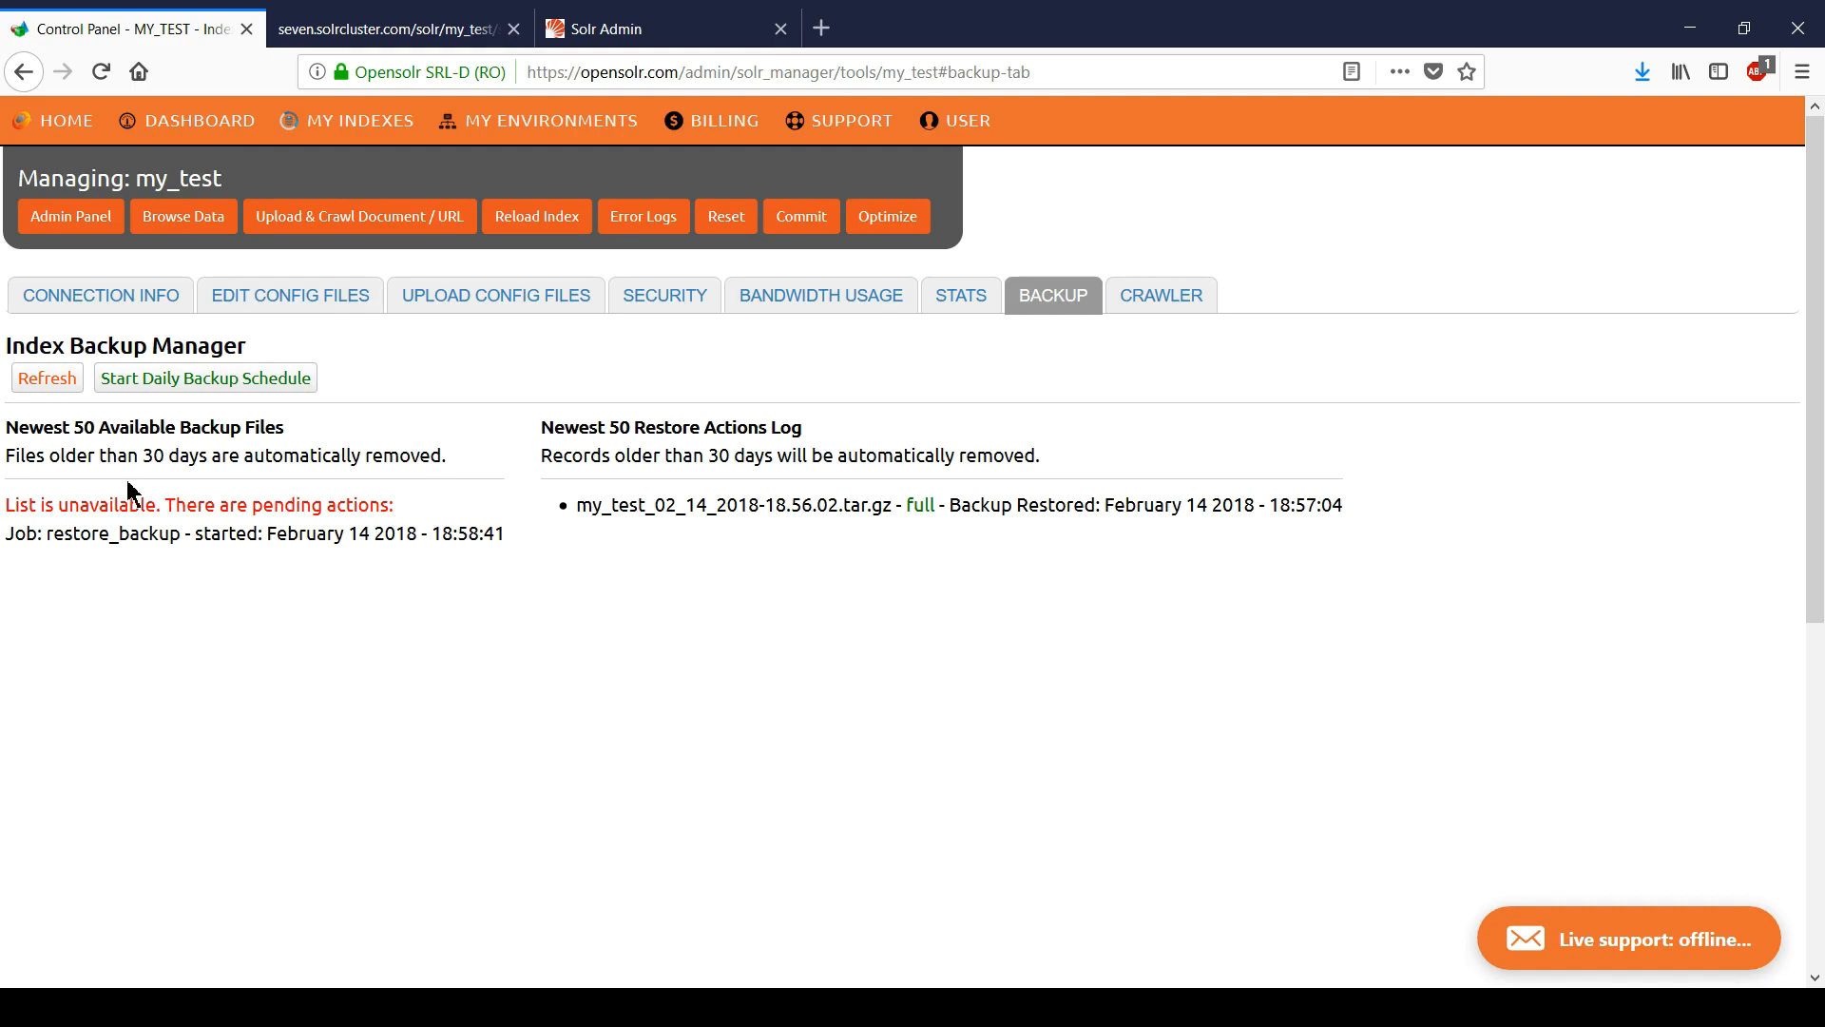
{"action": "left_click", "coordinate": [48, 377]}
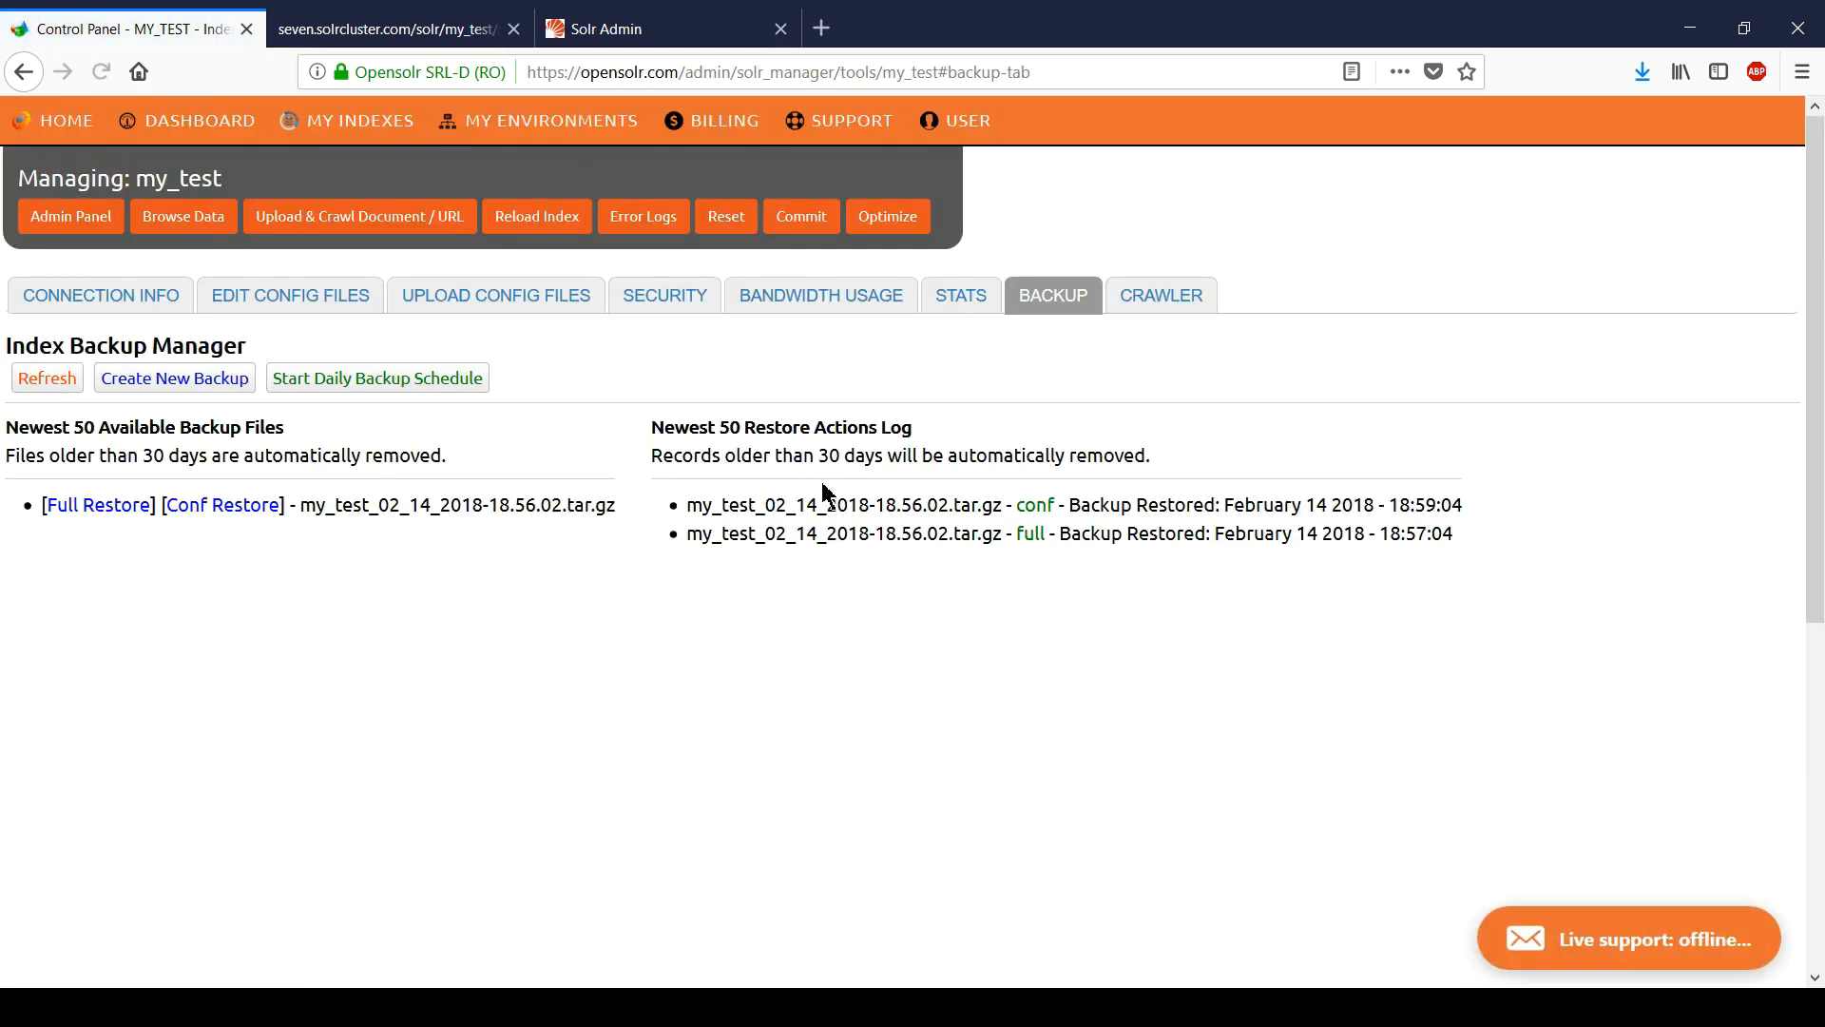
{"action": "left_click_drag", "start_coordinate": [688, 507], "coordinate": [1273, 503]}
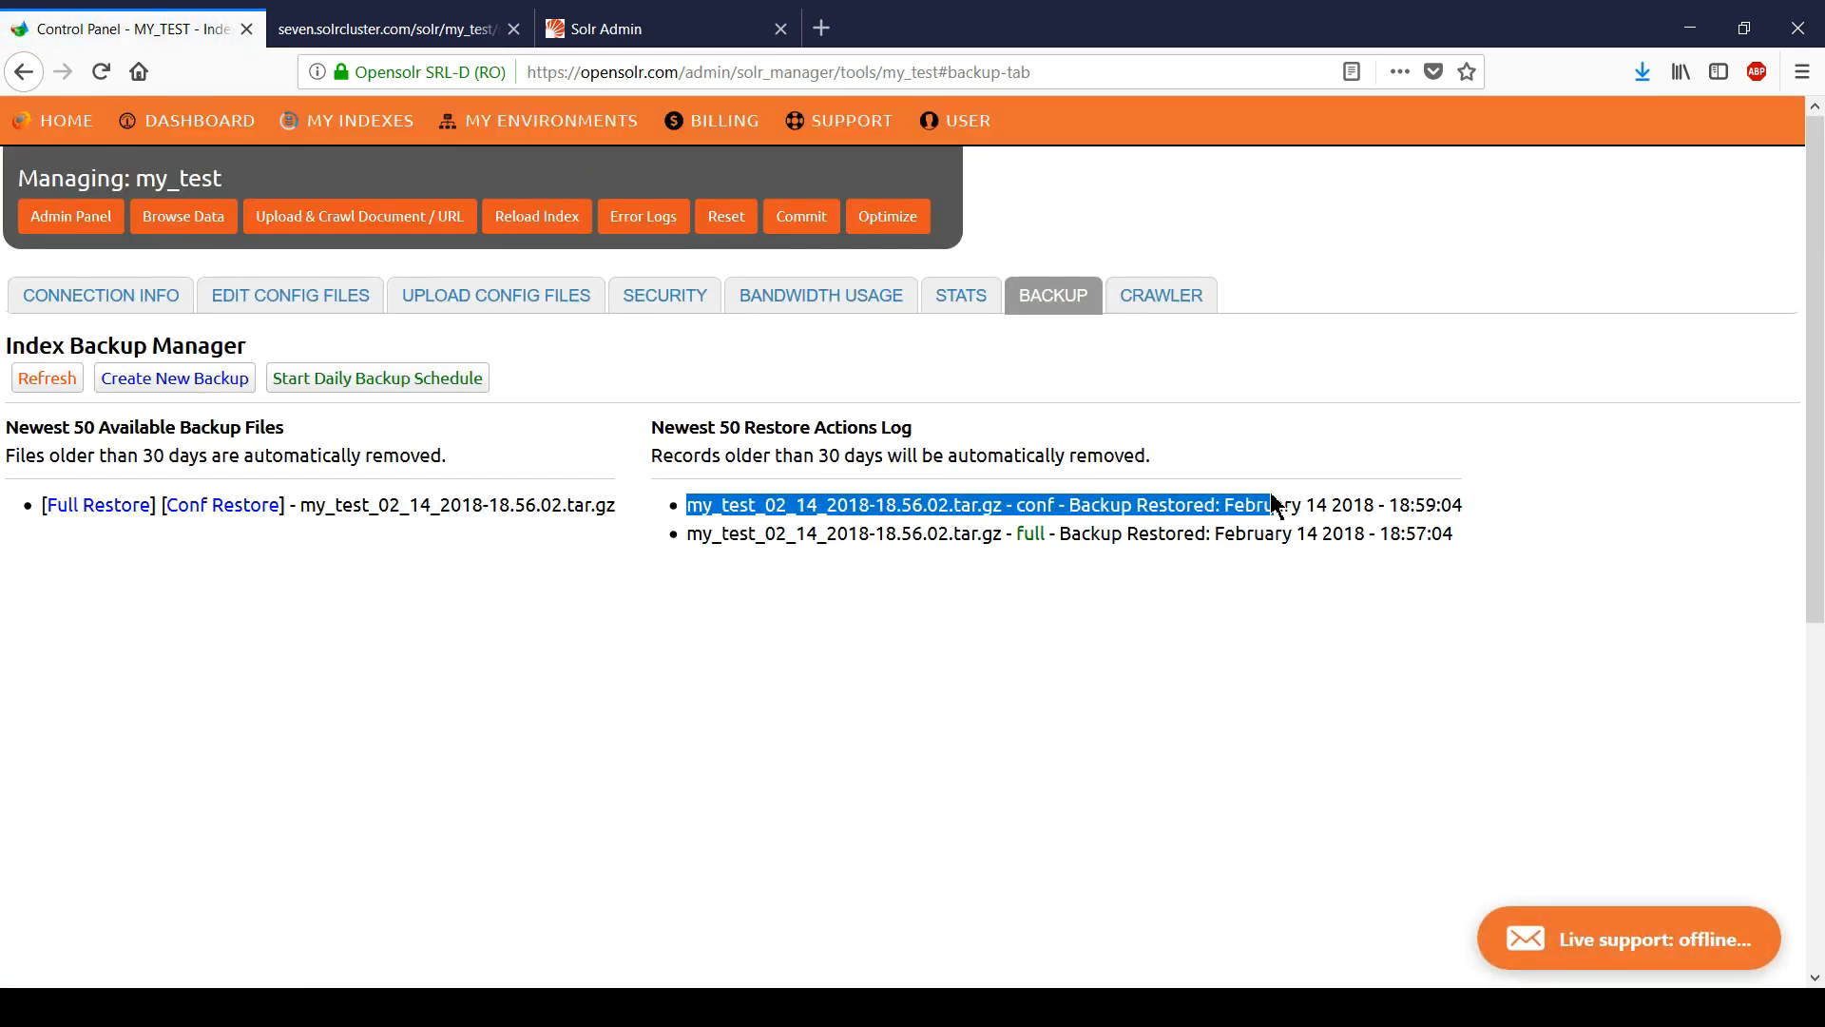
{"action": "left_click", "coordinate": [872, 501]}
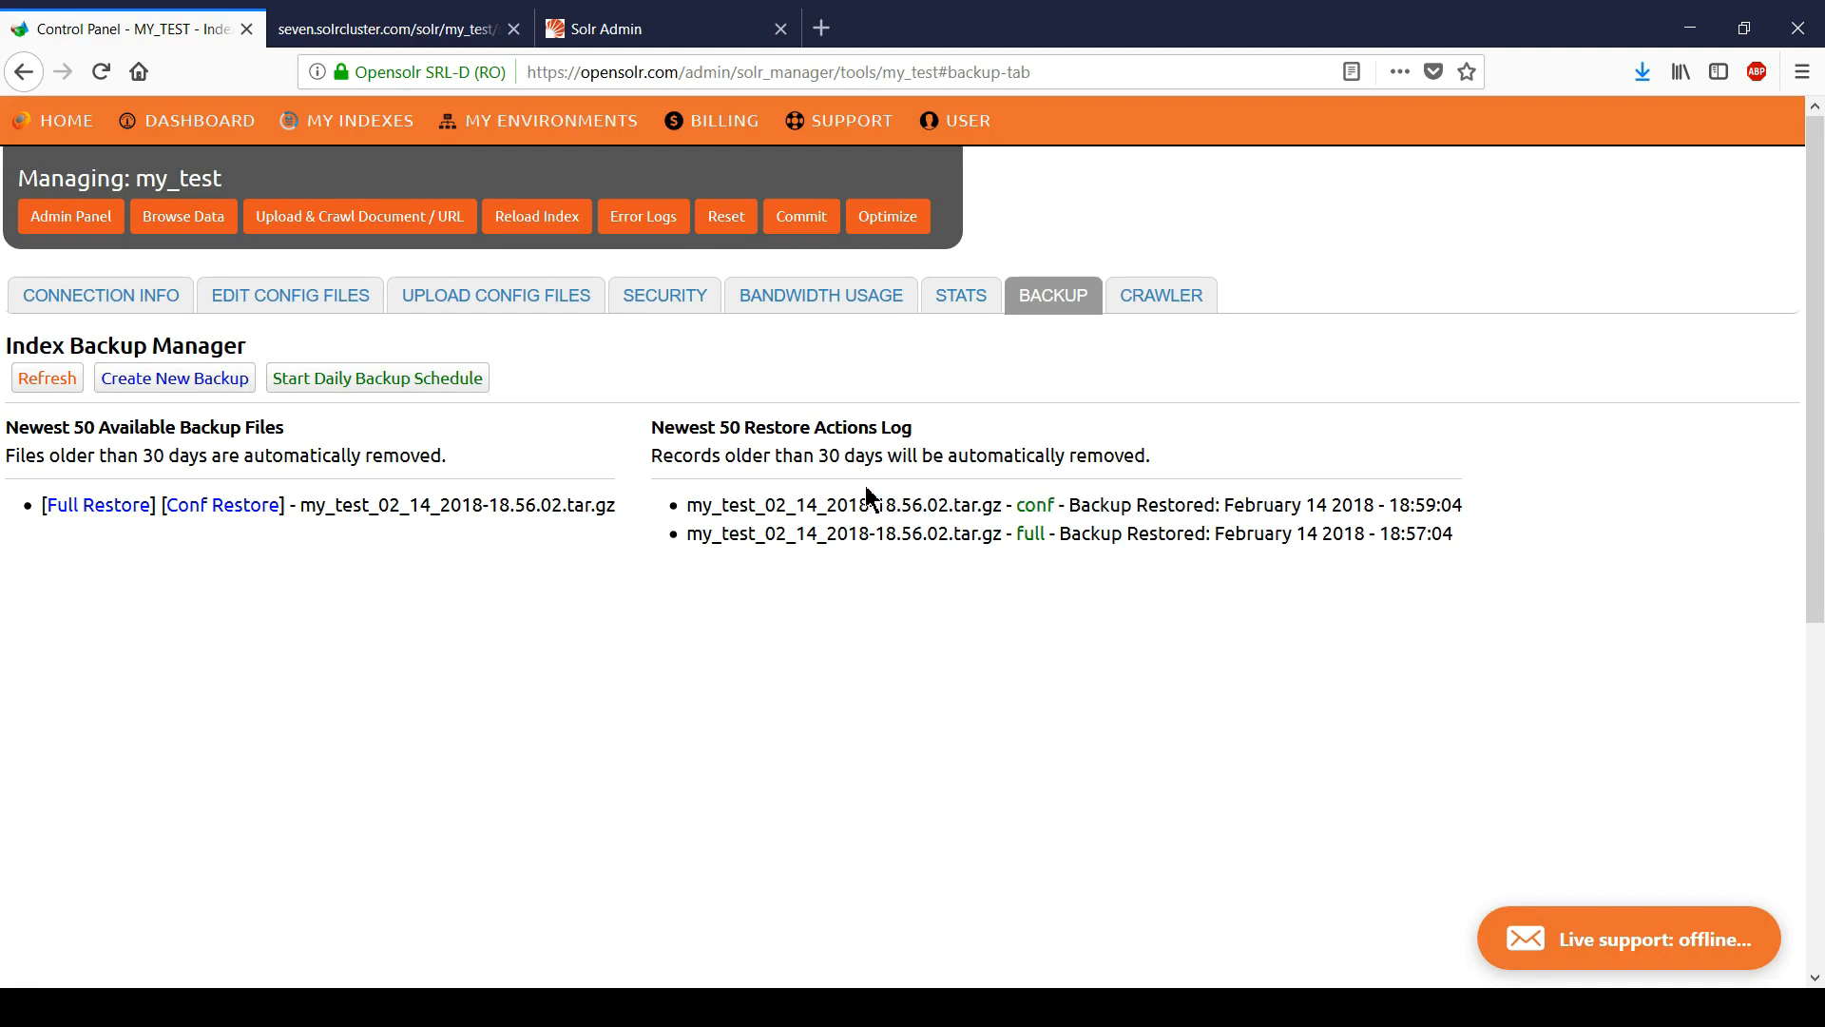
Step: Examine the browsed index documents again after the configuration restore
{"action": "left_click", "coordinate": [339, 34]}
{"action": "left_click_drag", "start_coordinate": [103, 241], "coordinate": [478, 587]}
{"action": "left_click", "coordinate": [486, 590]}
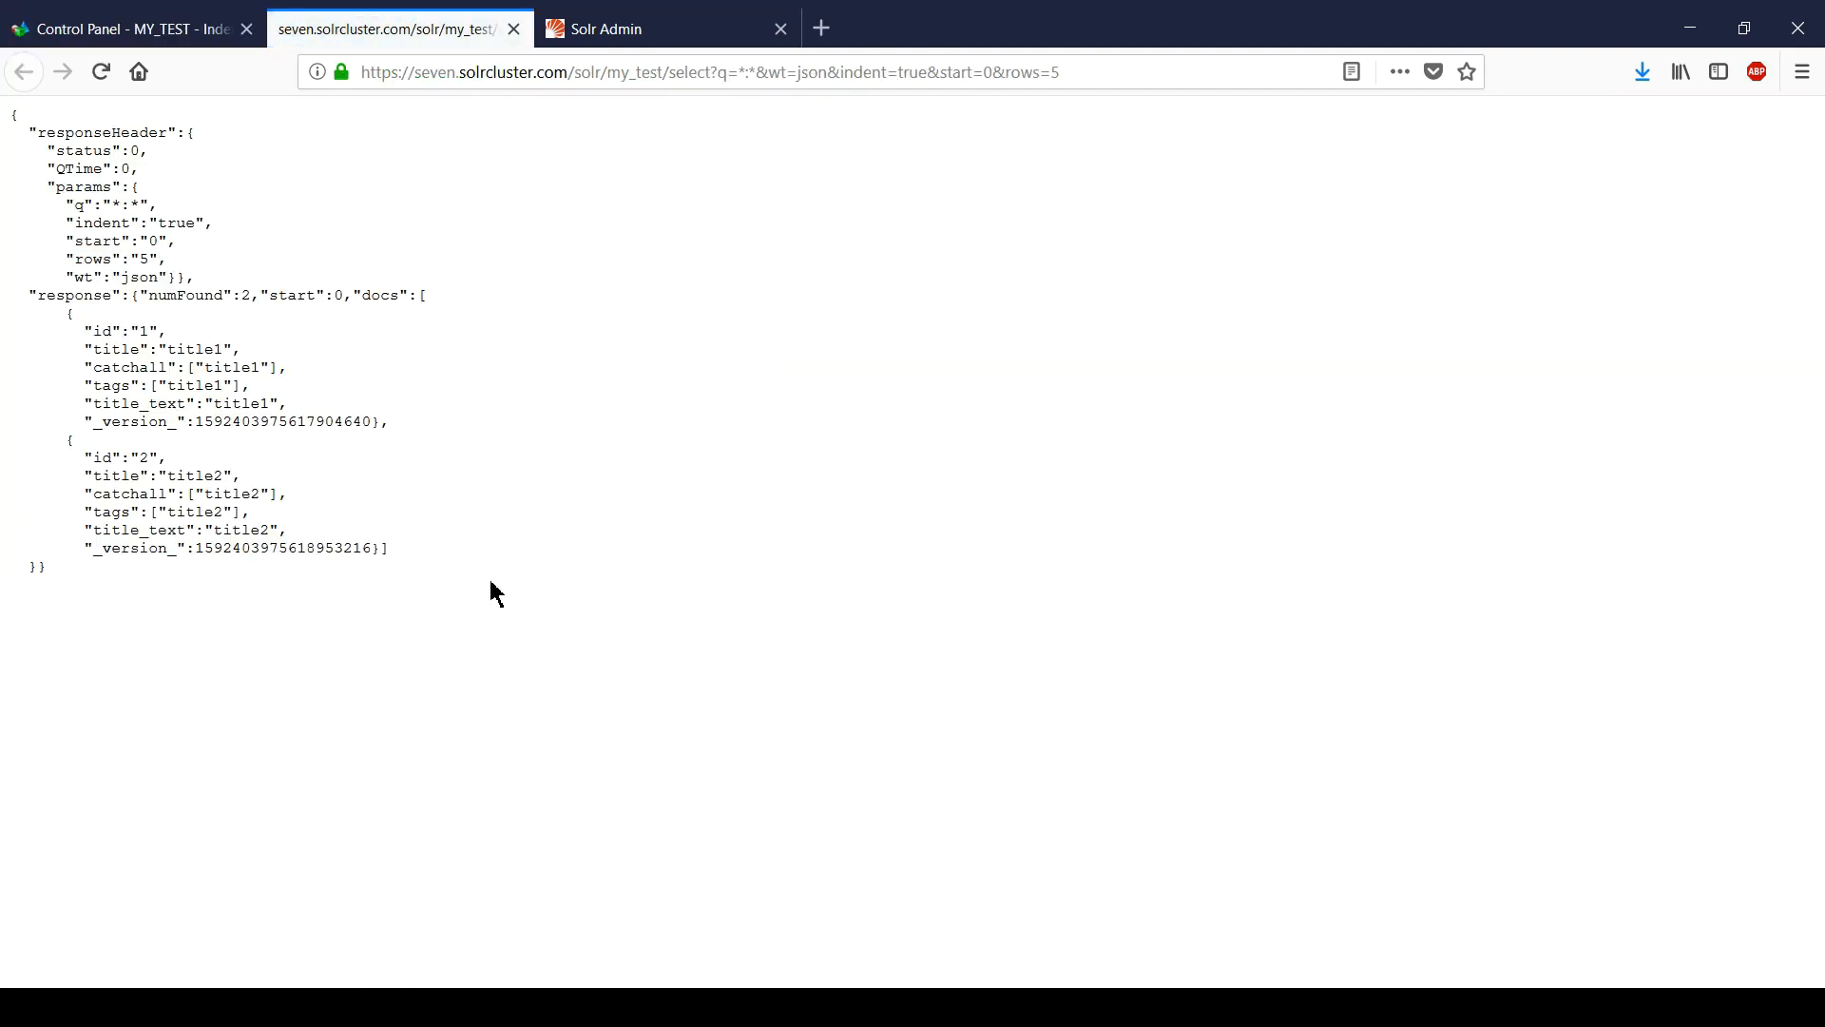
Step: Request another new backup of the my_test index containing the added documents
{"action": "left_click", "coordinate": [137, 36]}
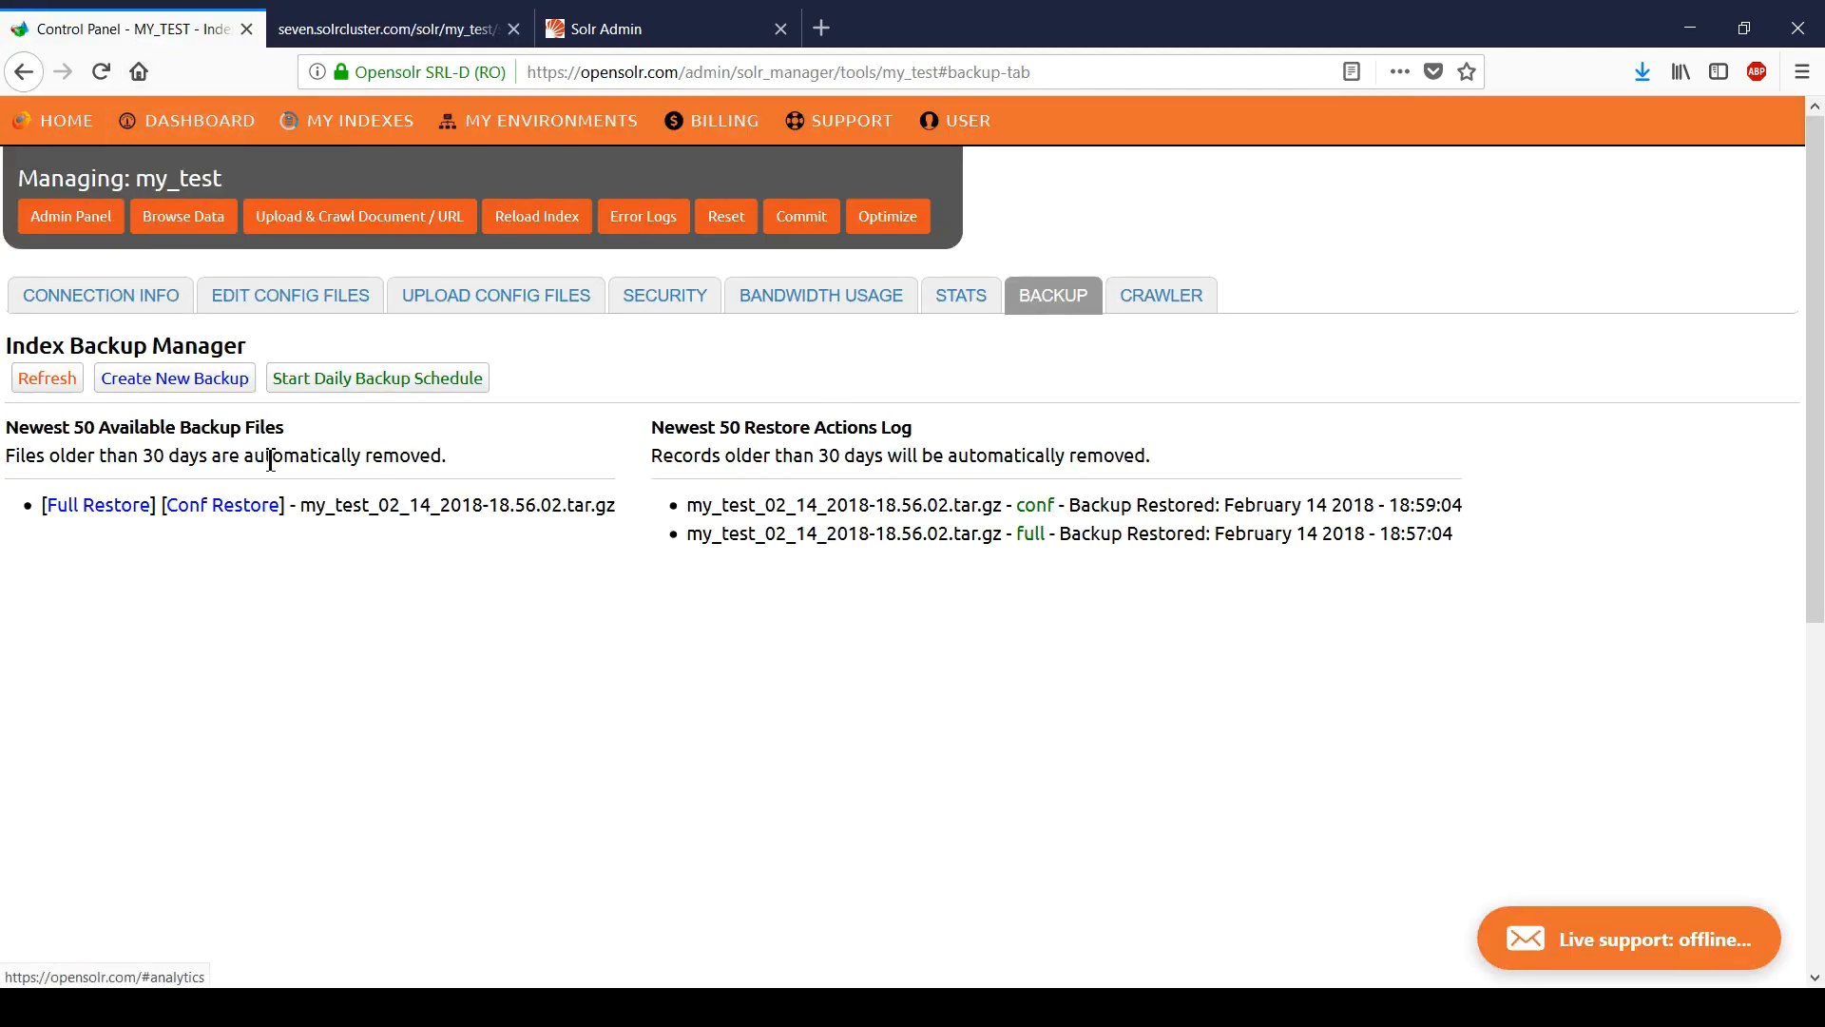
{"action": "left_click", "coordinate": [203, 379]}
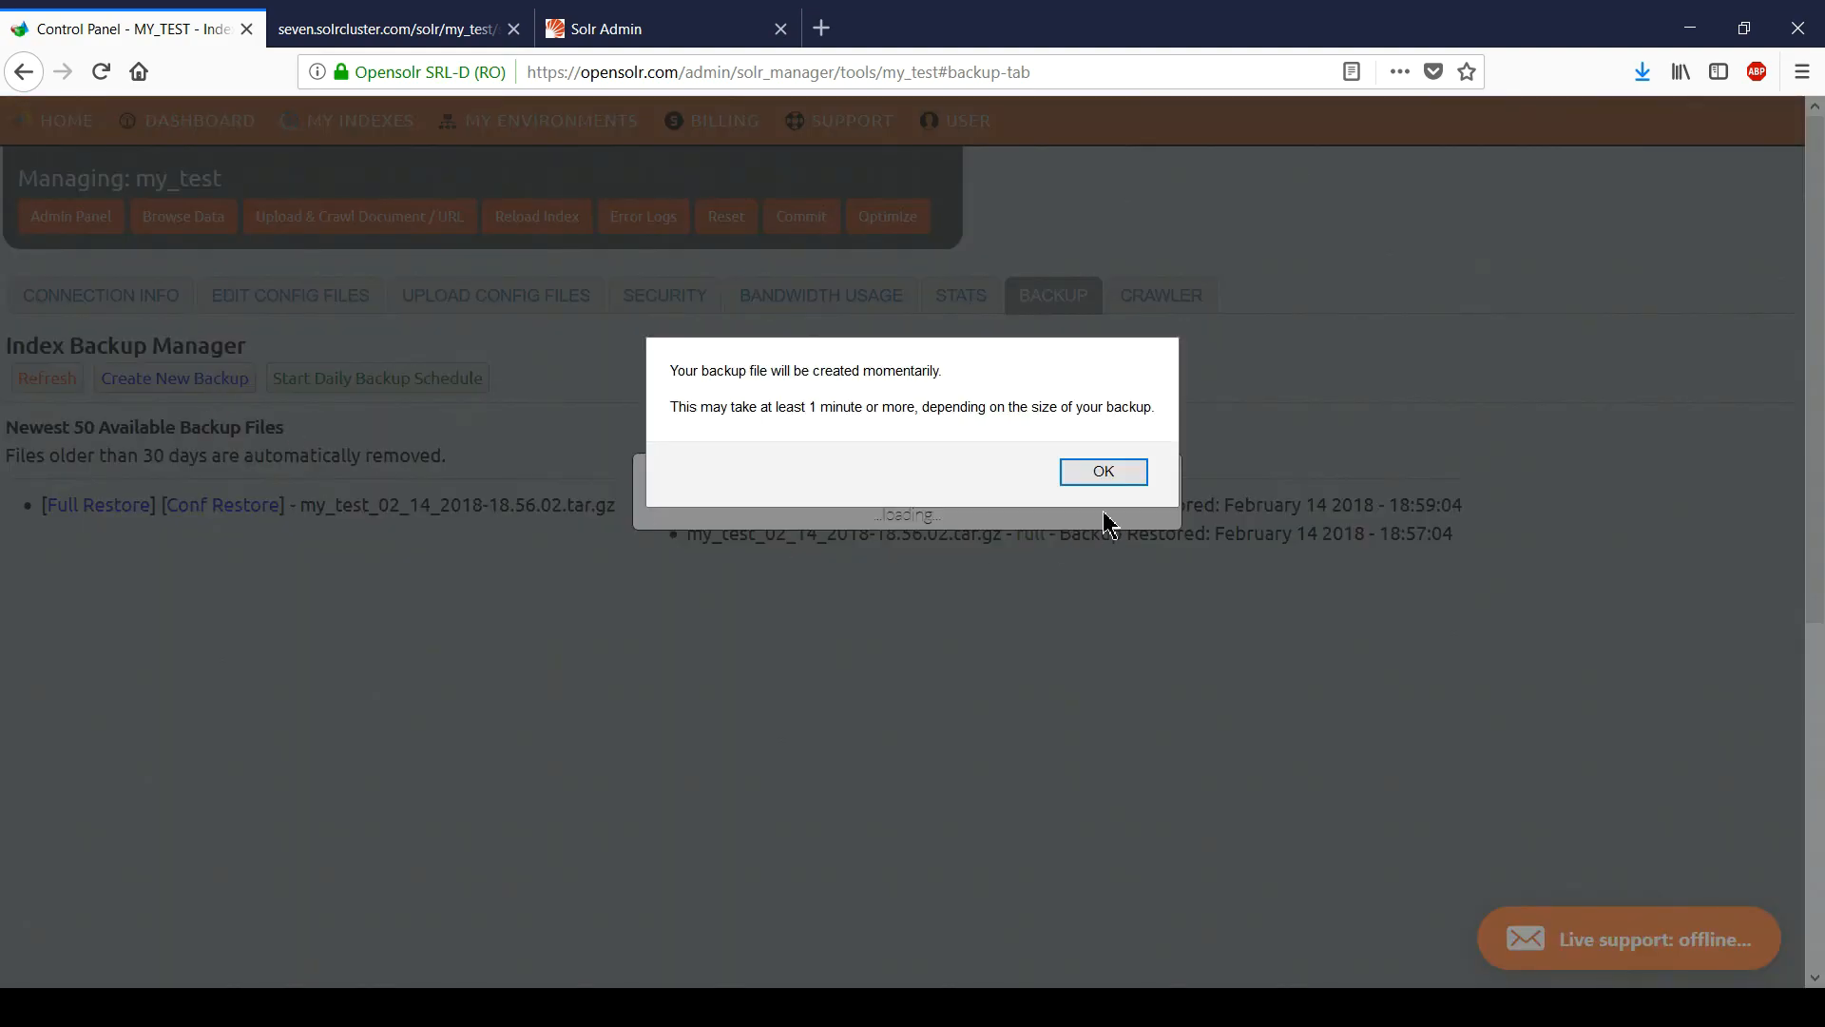
{"action": "left_click", "coordinate": [1103, 480]}
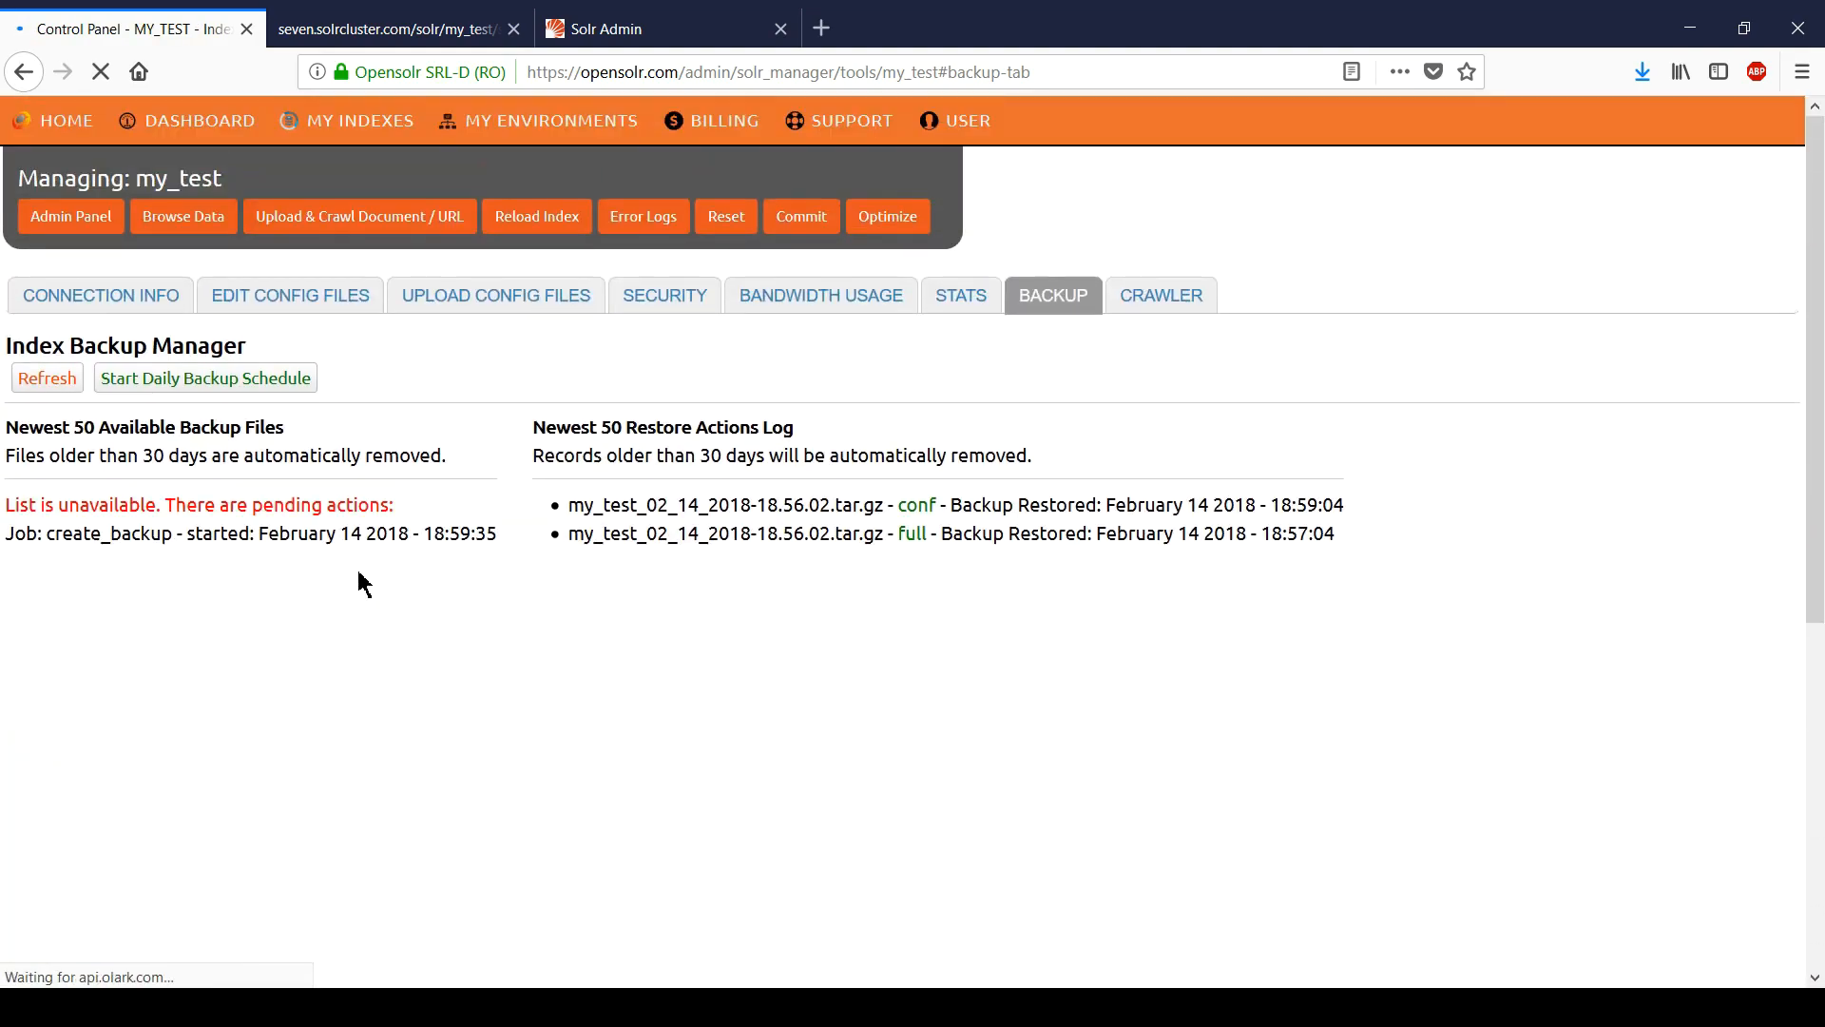
Step: Check the documents in the browsed my_test data while the new backup is pending
{"action": "left_click", "coordinate": [366, 28]}
{"action": "left_click_drag", "start_coordinate": [78, 328], "coordinate": [440, 595]}
{"action": "left_click", "coordinate": [433, 544]}
{"action": "left_click", "coordinate": [142, 31]}
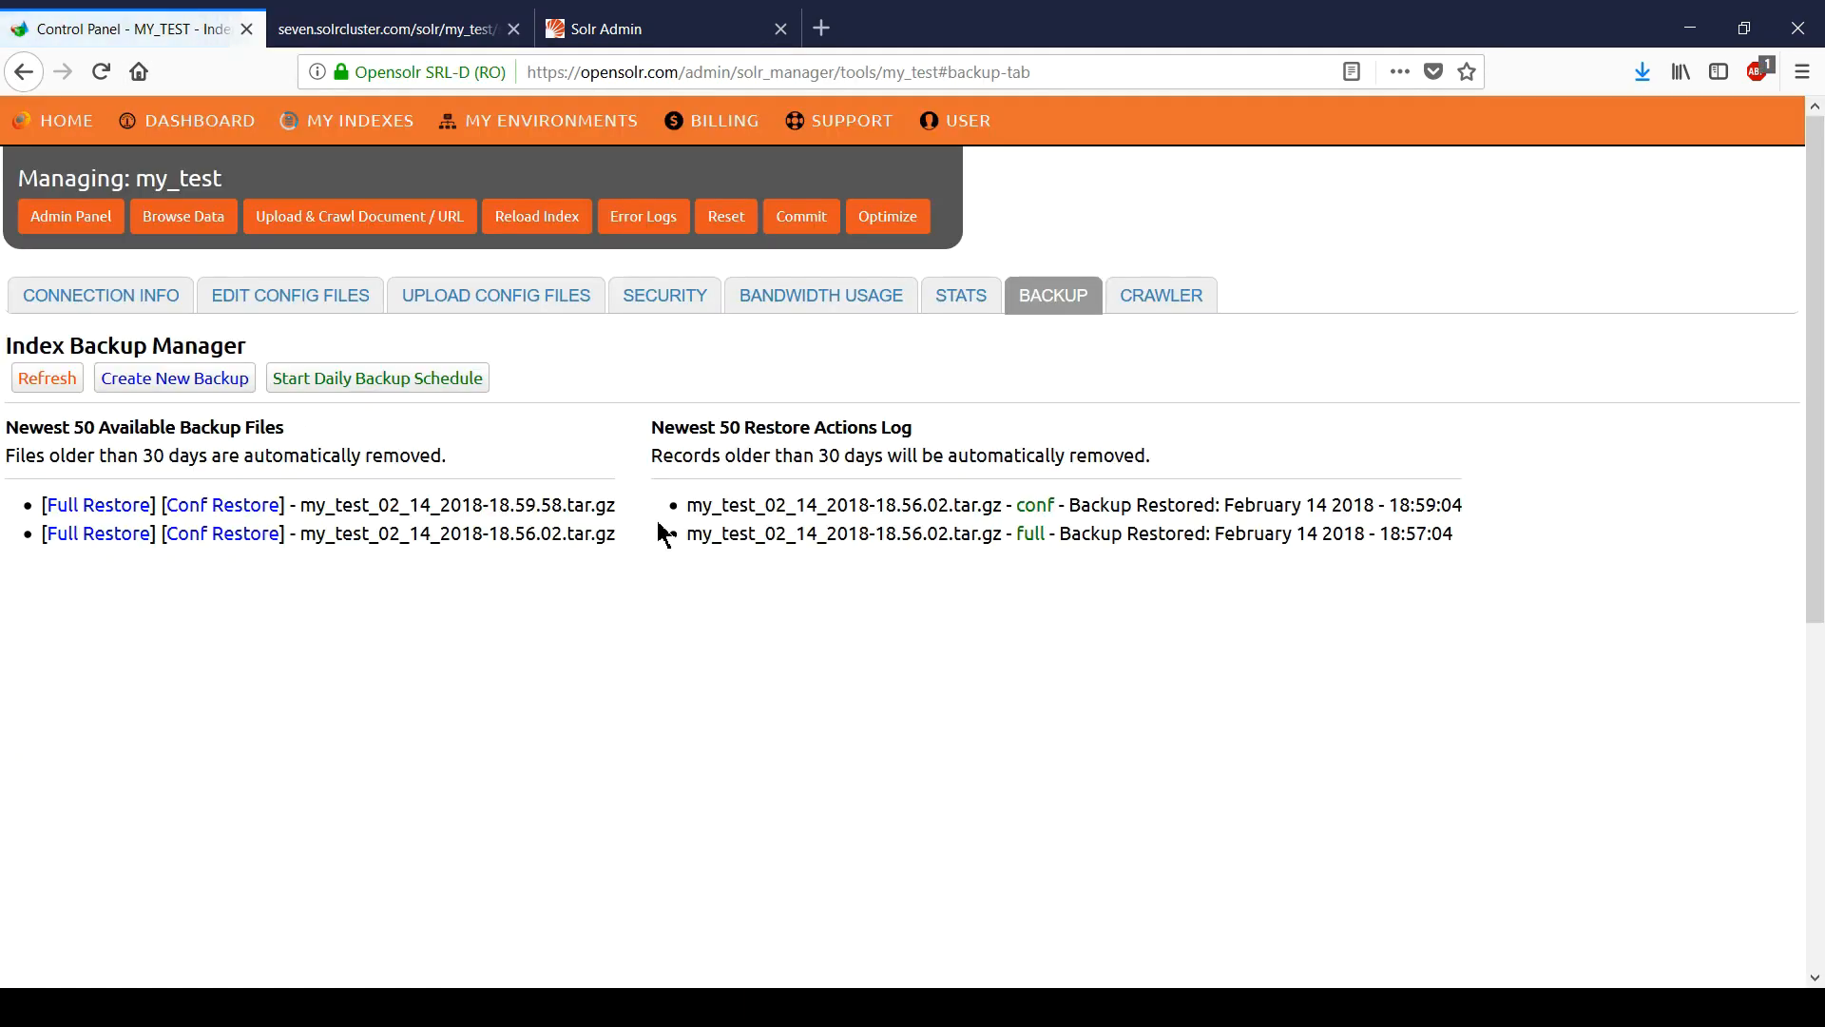
Step: Examine the restore actions log and the newest file among the available backups of my_test
{"action": "left_click_drag", "start_coordinate": [691, 508], "coordinate": [1093, 521]}
{"action": "left_click", "coordinate": [1093, 521]}
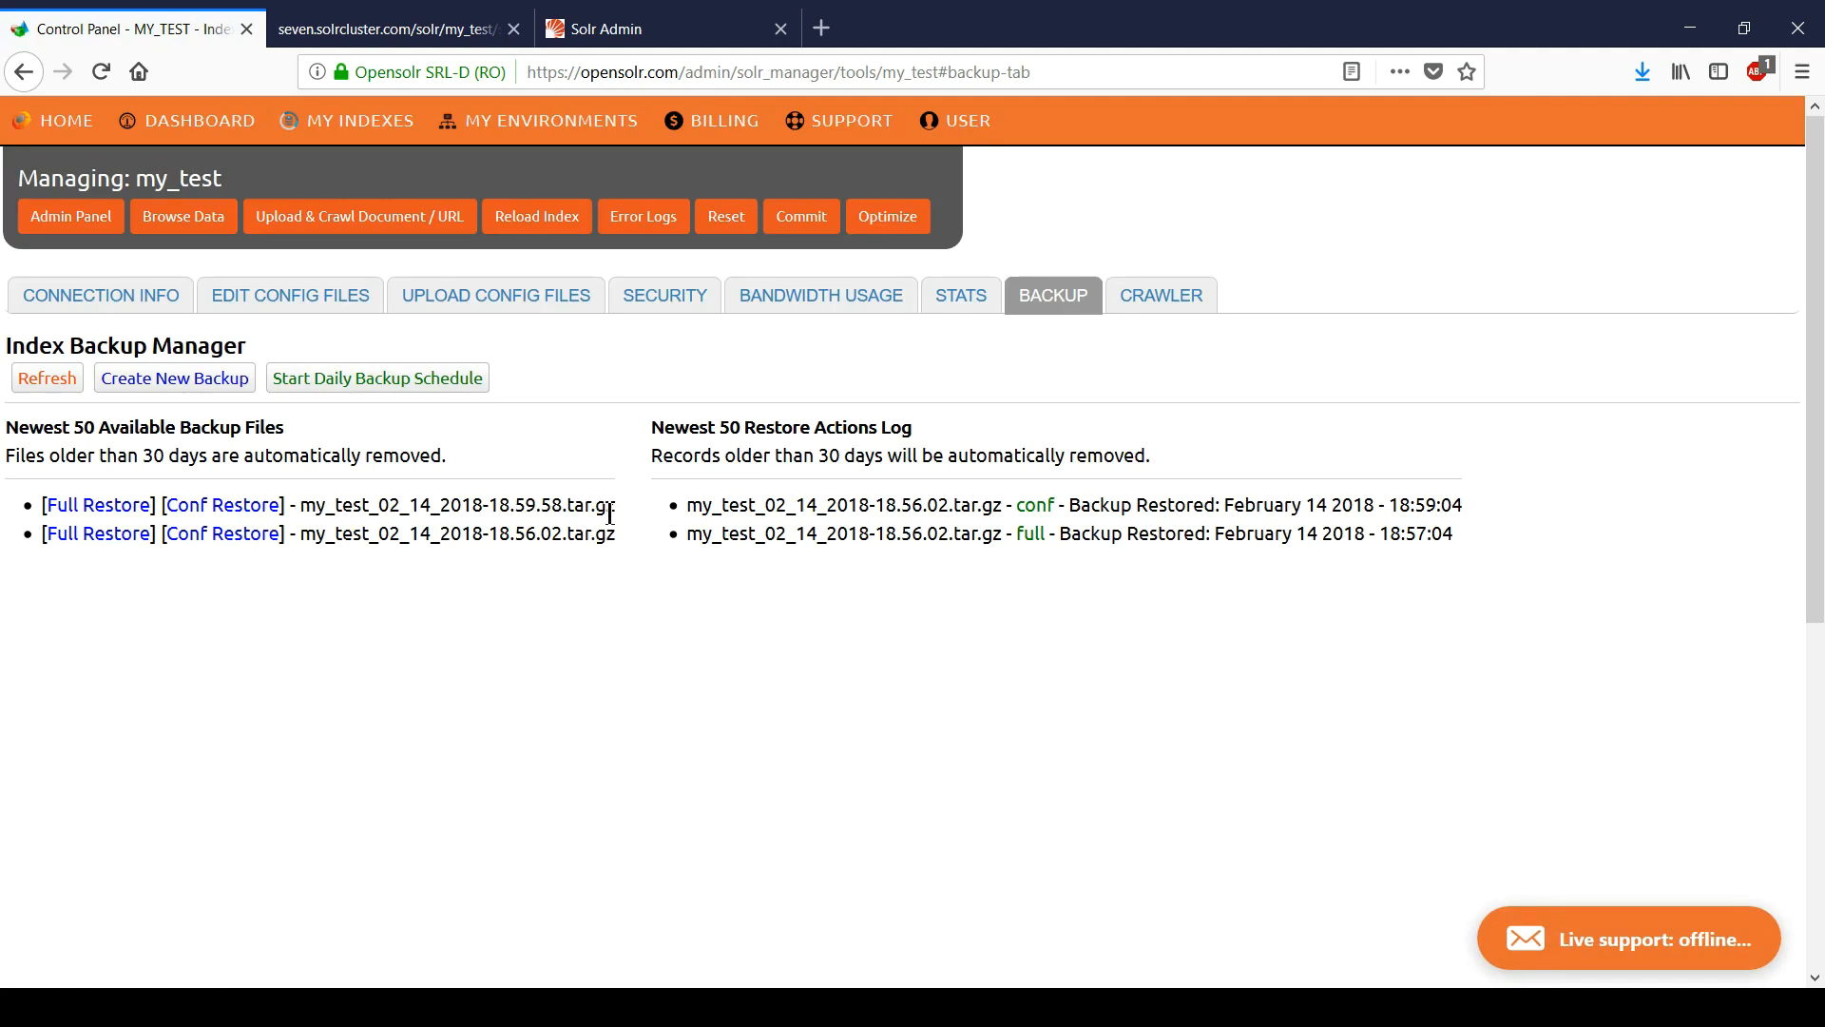
{"action": "left_click_drag", "start_coordinate": [5, 421], "coordinate": [350, 509]}
{"action": "mouse_move", "coordinate": [526, 510]}
{"action": "left_mouse_down"}
{"action": "mouse_move", "coordinate": [302, 510]}
{"action": "mouse_move", "coordinate": [536, 514]}
{"action": "left_mouse_up"}
{"action": "left_click", "coordinate": [536, 513]}
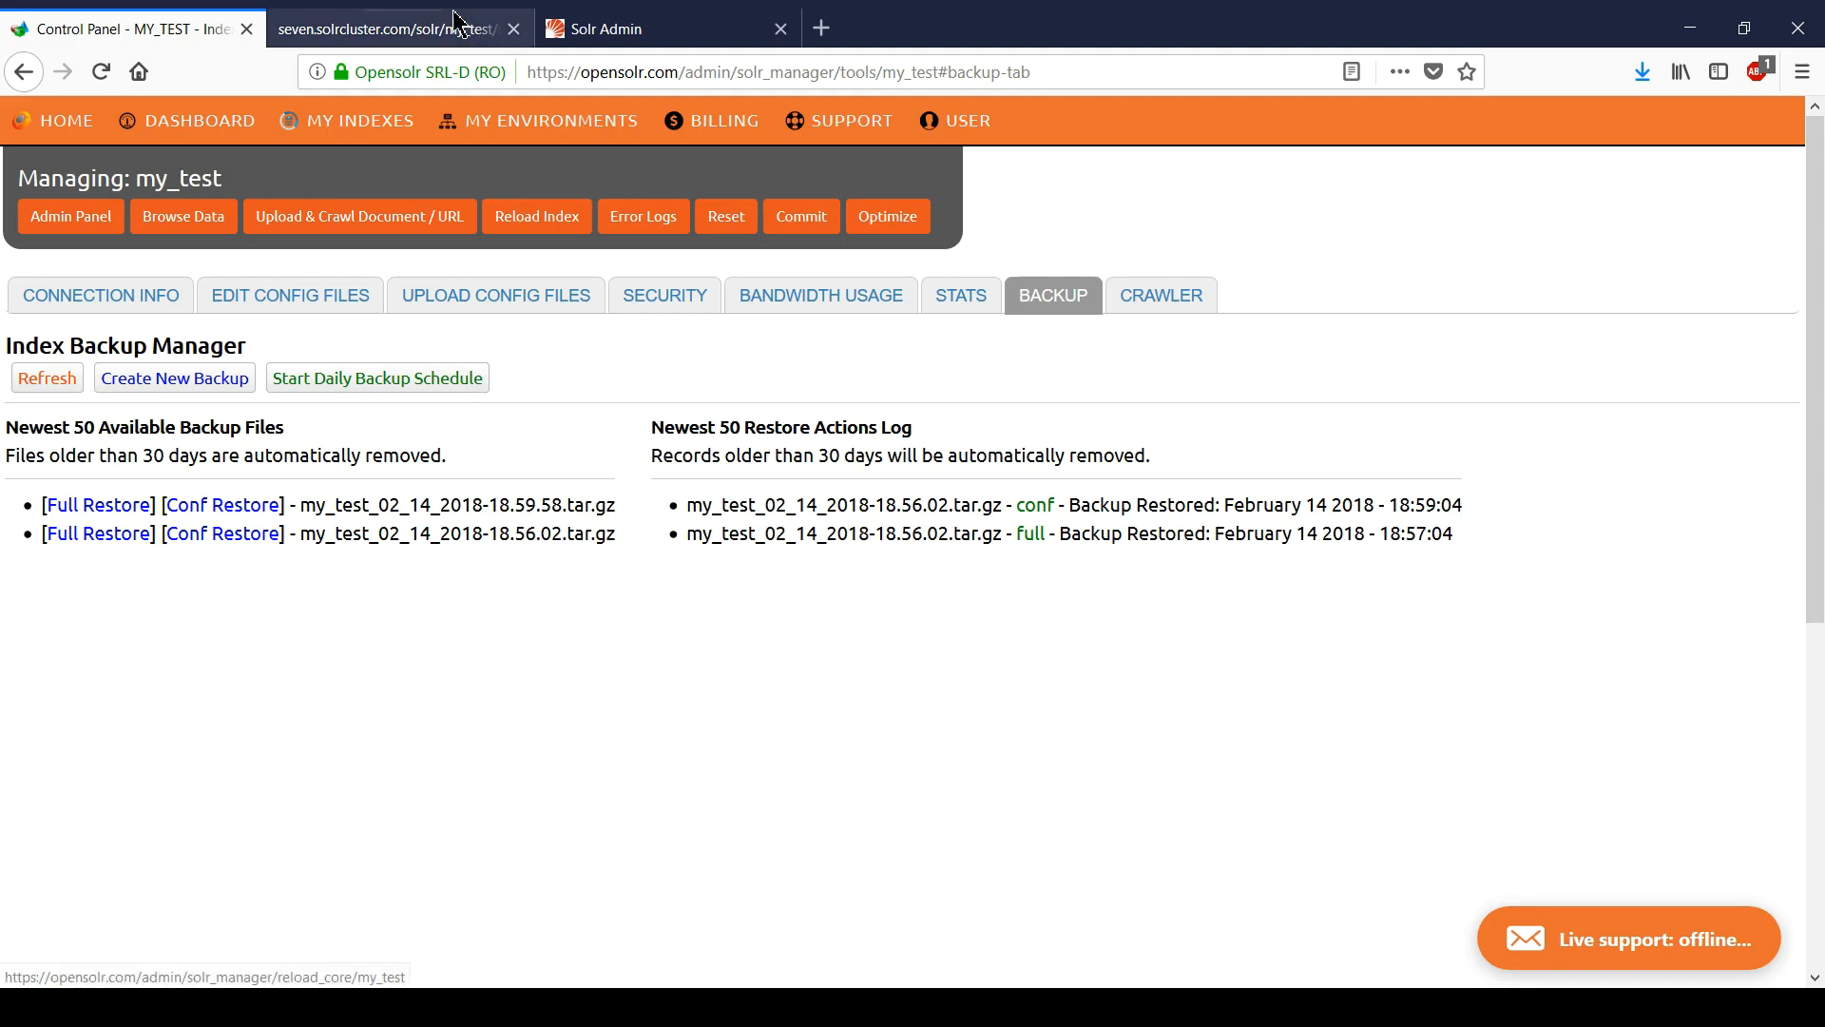
Step: Reset the my_test index and reload its browsed data to check the documents
{"action": "left_click", "coordinate": [733, 226]}
{"action": "left_click", "coordinate": [971, 480]}
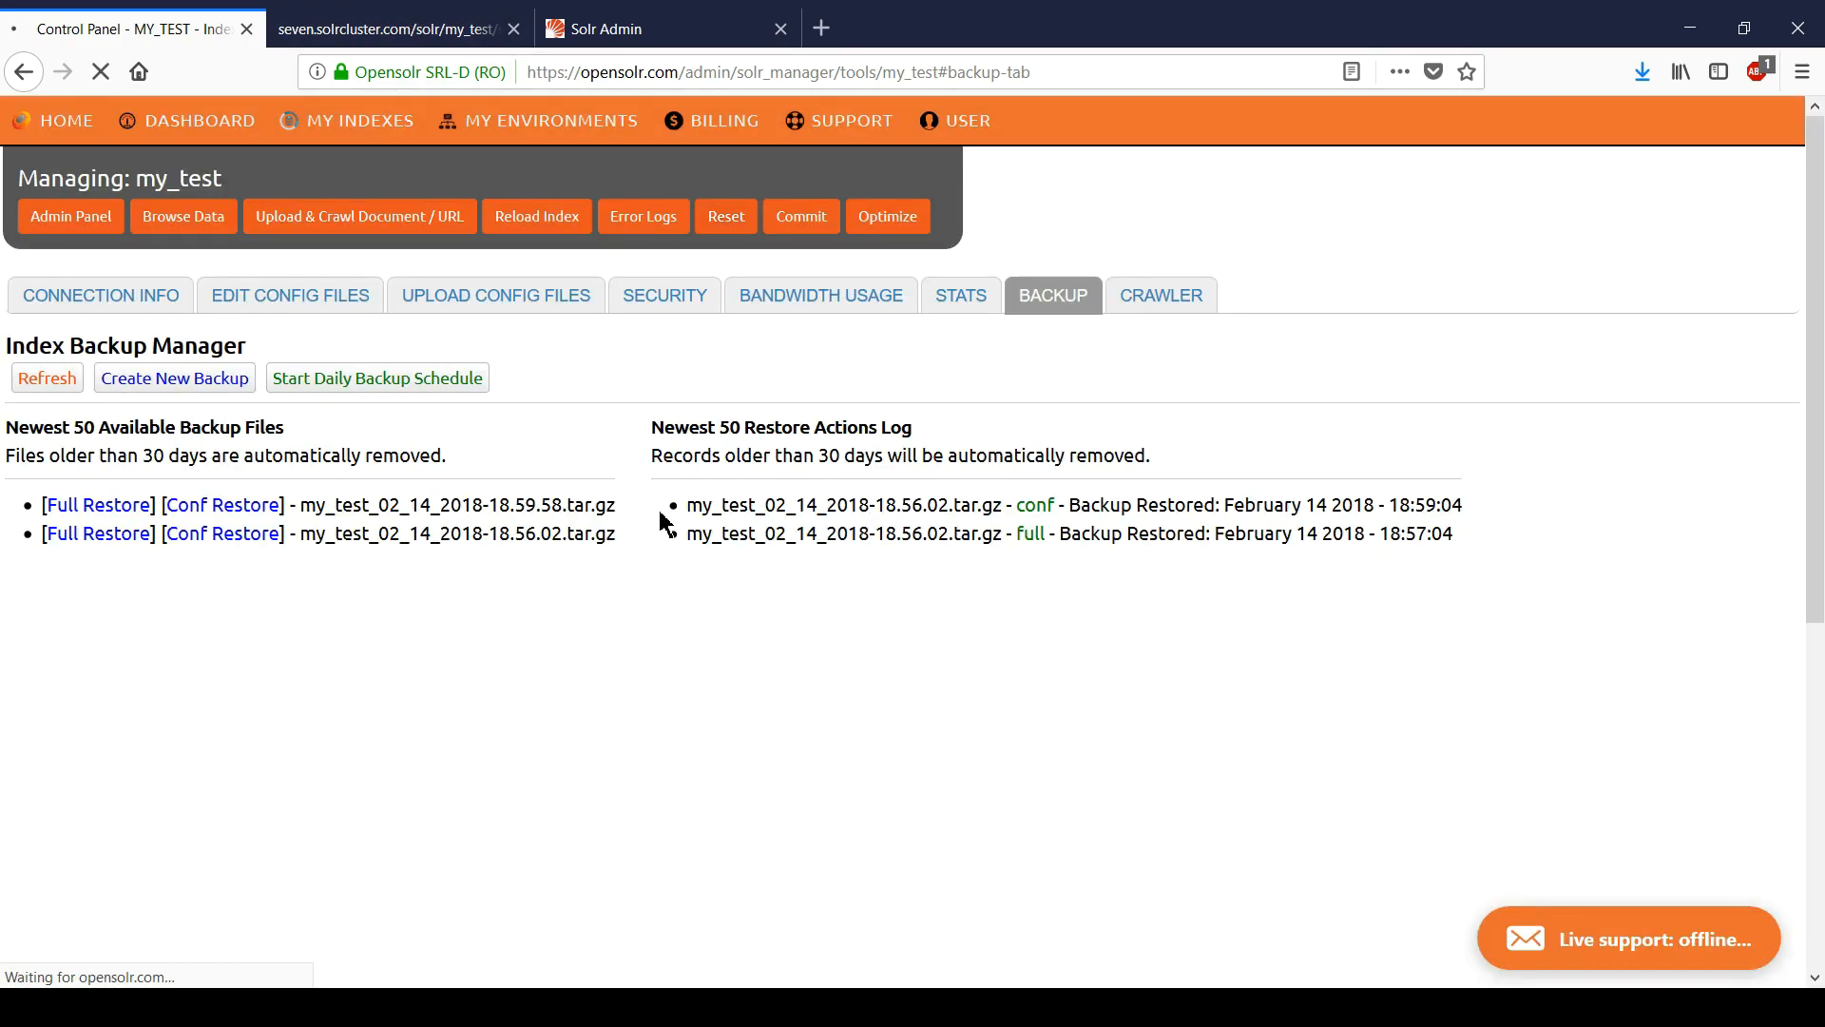
{"action": "left_click", "coordinate": [390, 23]}
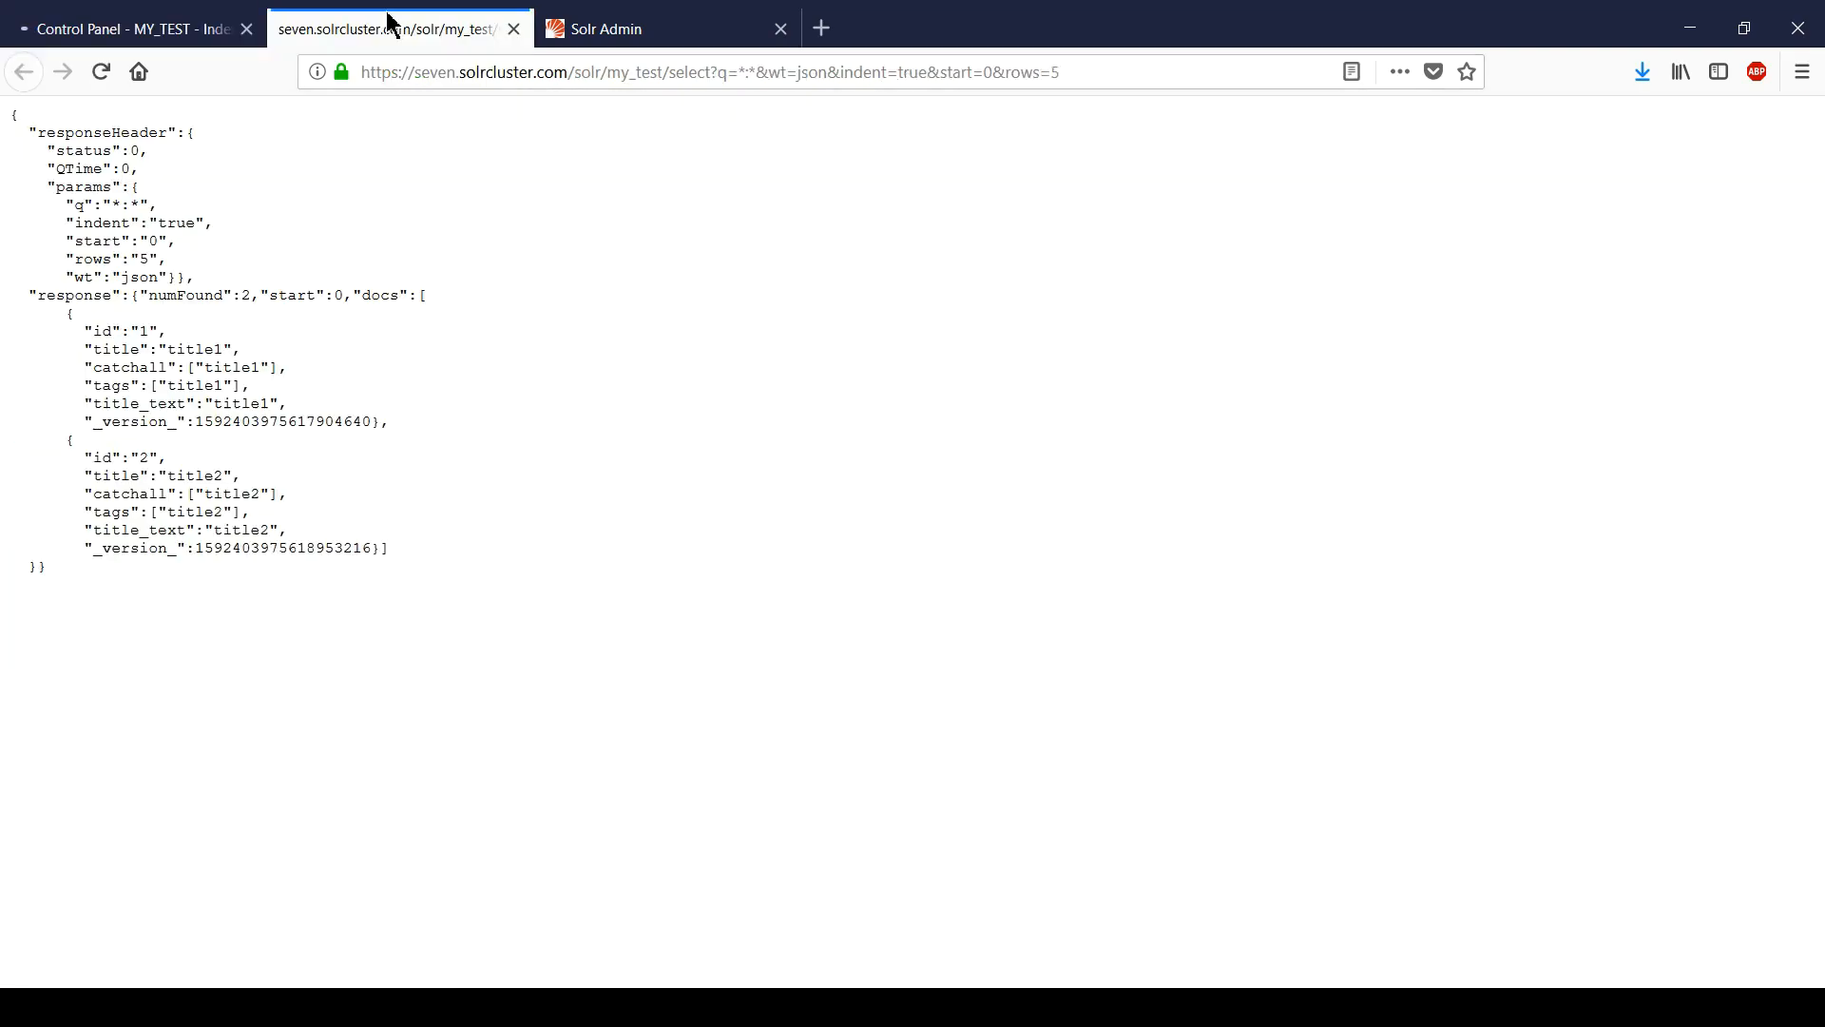
{"action": "left_click", "coordinate": [96, 85]}
{"action": "left_click_drag", "start_coordinate": [68, 203], "coordinate": [450, 430]}
{"action": "left_click", "coordinate": [379, 300]}
{"action": "left_click_drag", "start_coordinate": [379, 300], "coordinate": [144, 160]}
{"action": "left_click", "coordinate": [145, 183]}
Step: Start a full restore of my_test from the my_test_02_14_2018-18.59.58.tar.gz backup in the backup manager
{"action": "left_click", "coordinate": [142, 24]}
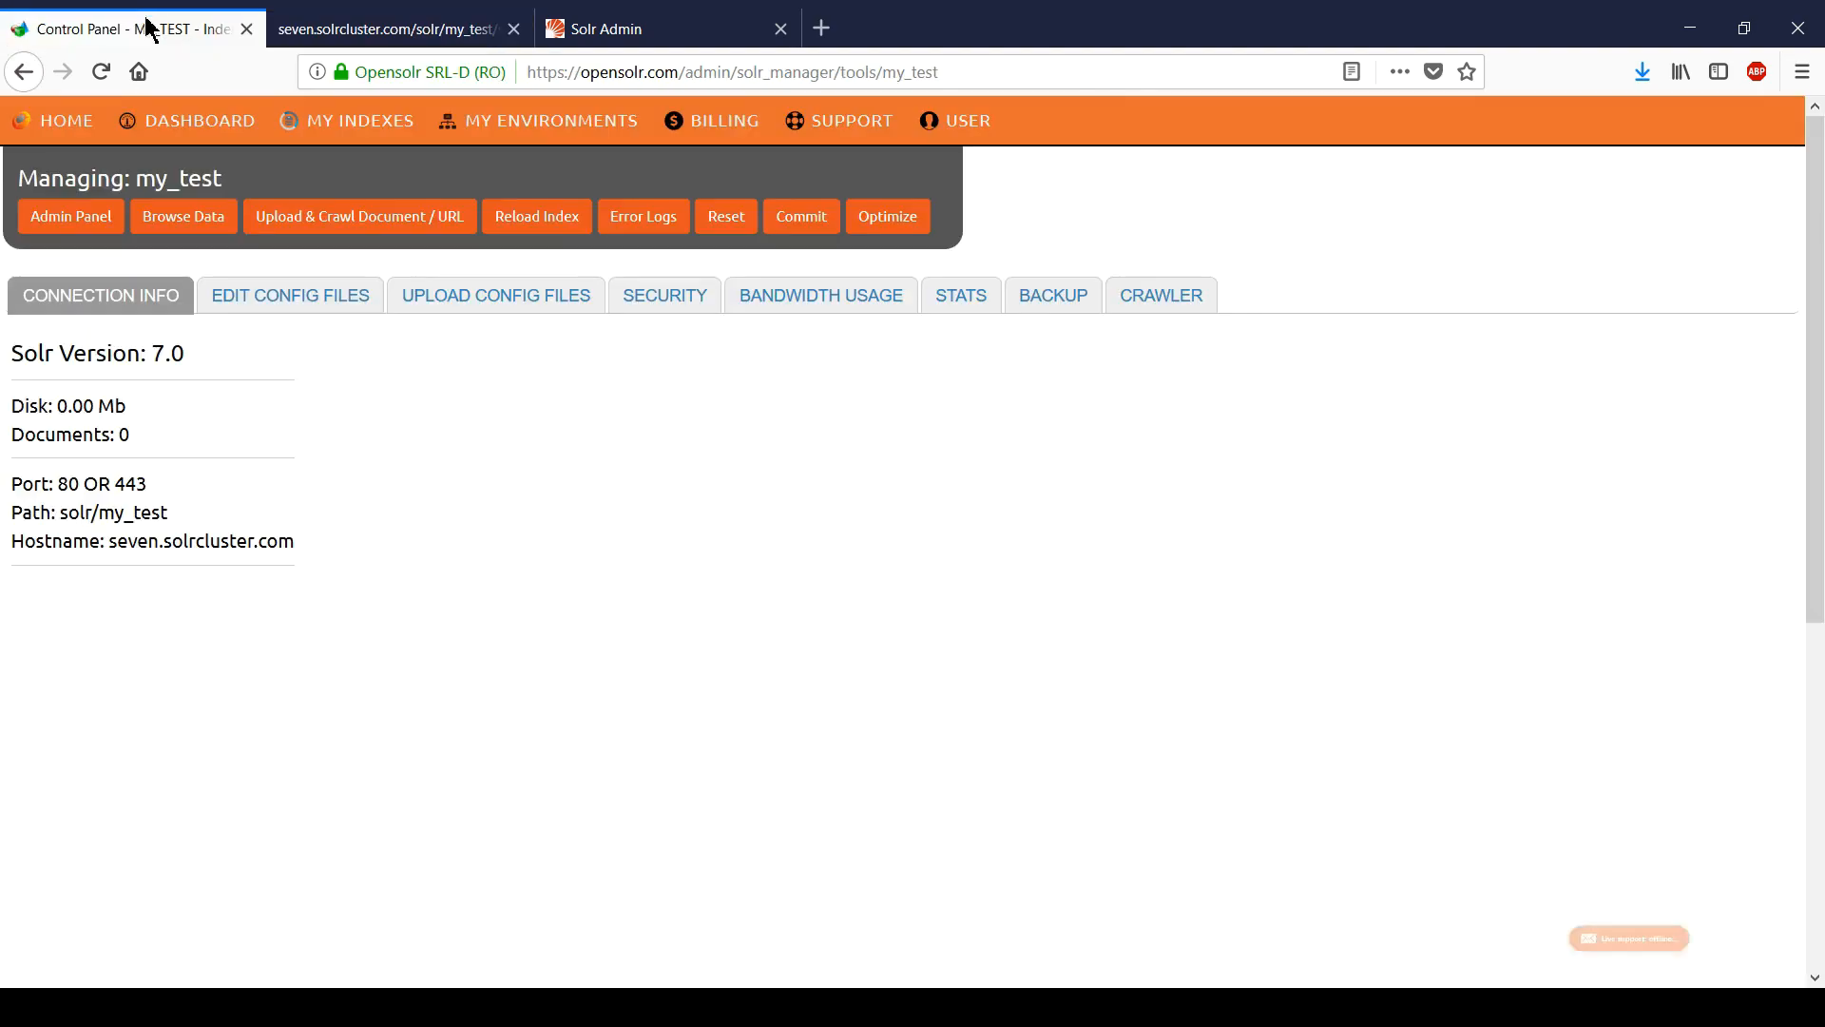
{"action": "left_click", "coordinate": [1046, 299]}
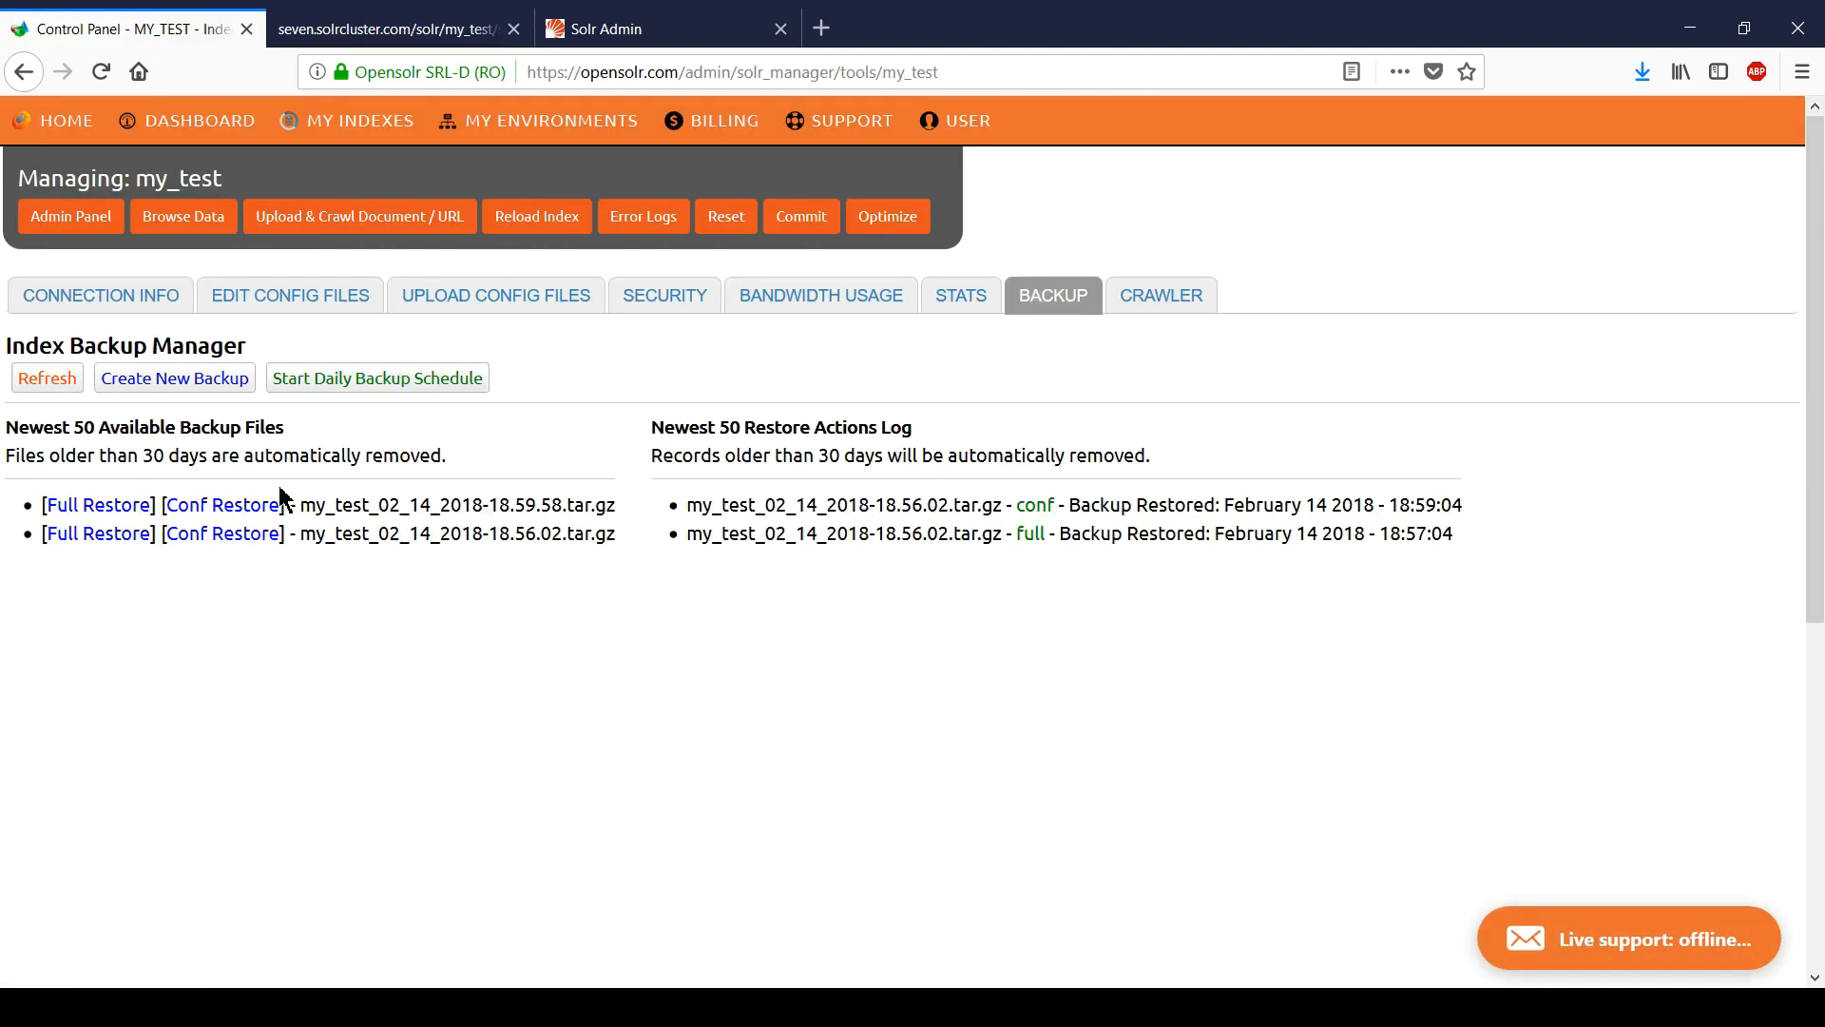
{"action": "left_click_drag", "start_coordinate": [303, 513], "coordinate": [618, 510]}
{"action": "left_click", "coordinate": [617, 511]}
{"action": "left_click", "coordinate": [140, 513]}
{"action": "left_click", "coordinate": [1106, 472]}
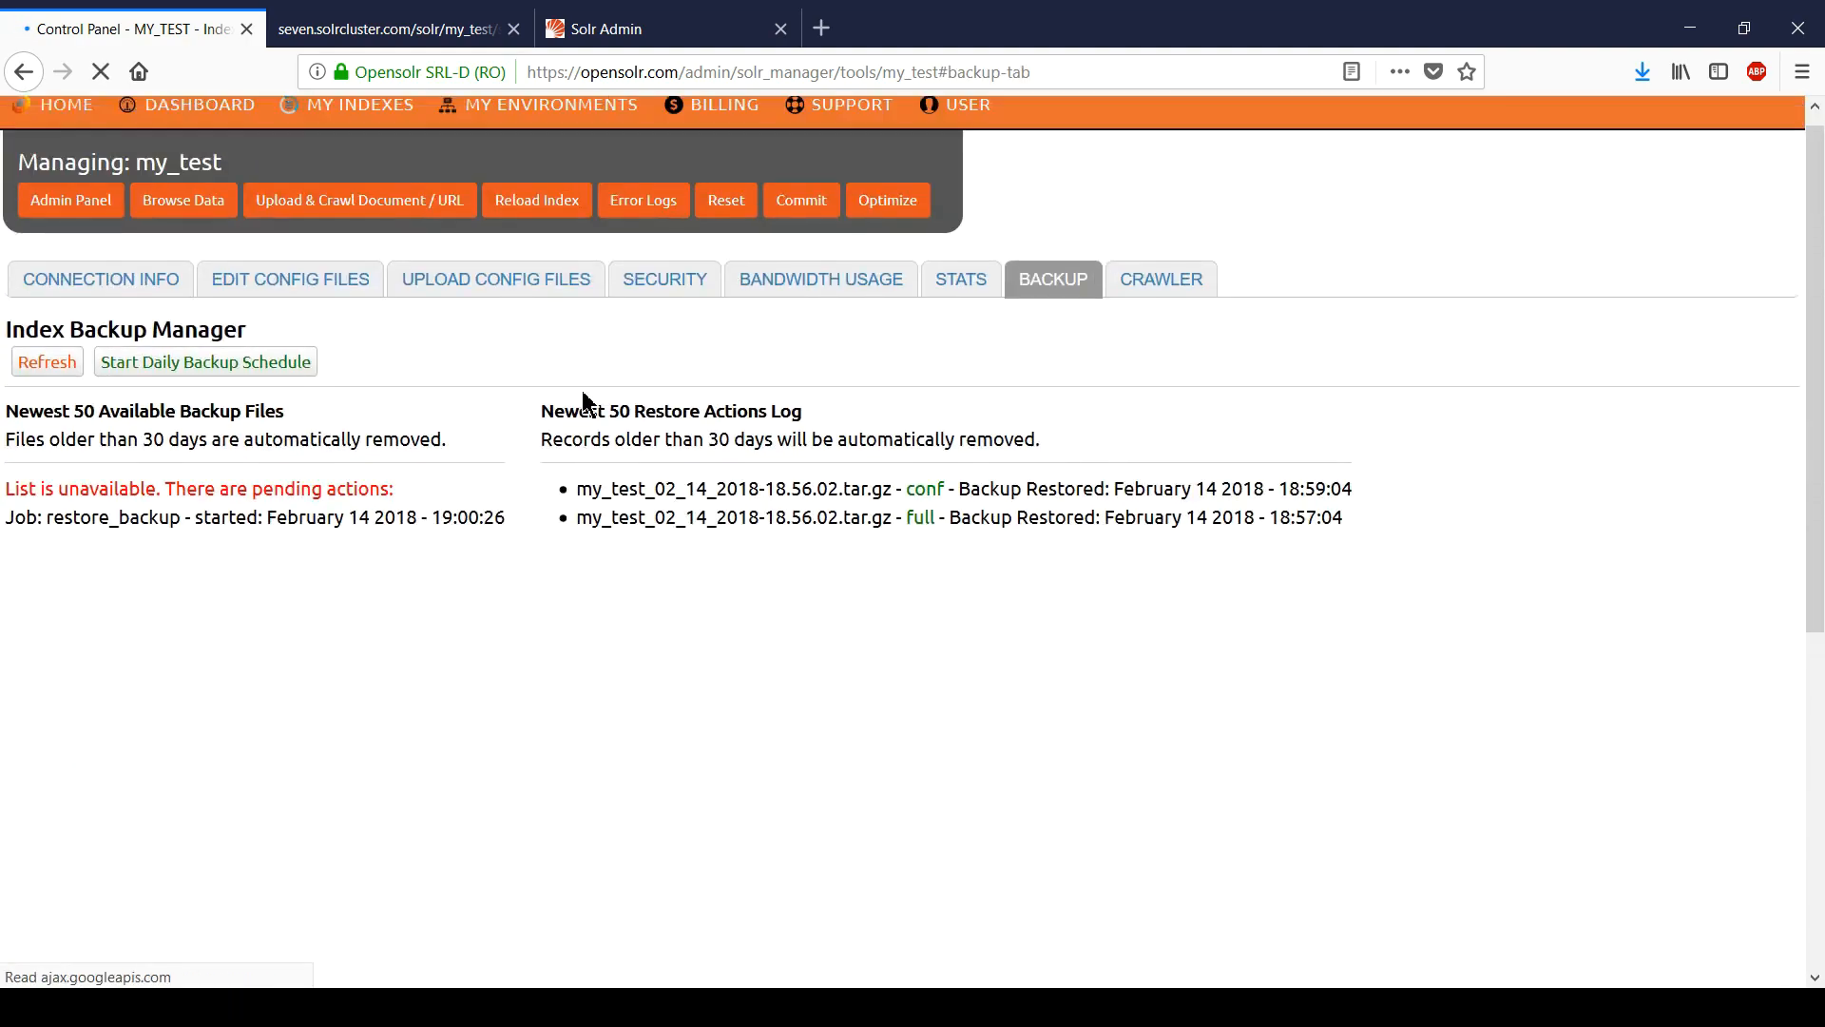
Step: Reload the browsed index data, then refresh the backup manager and examine the full restore's log entry
{"action": "left_click", "coordinate": [385, 28]}
{"action": "left_click", "coordinate": [93, 73]}
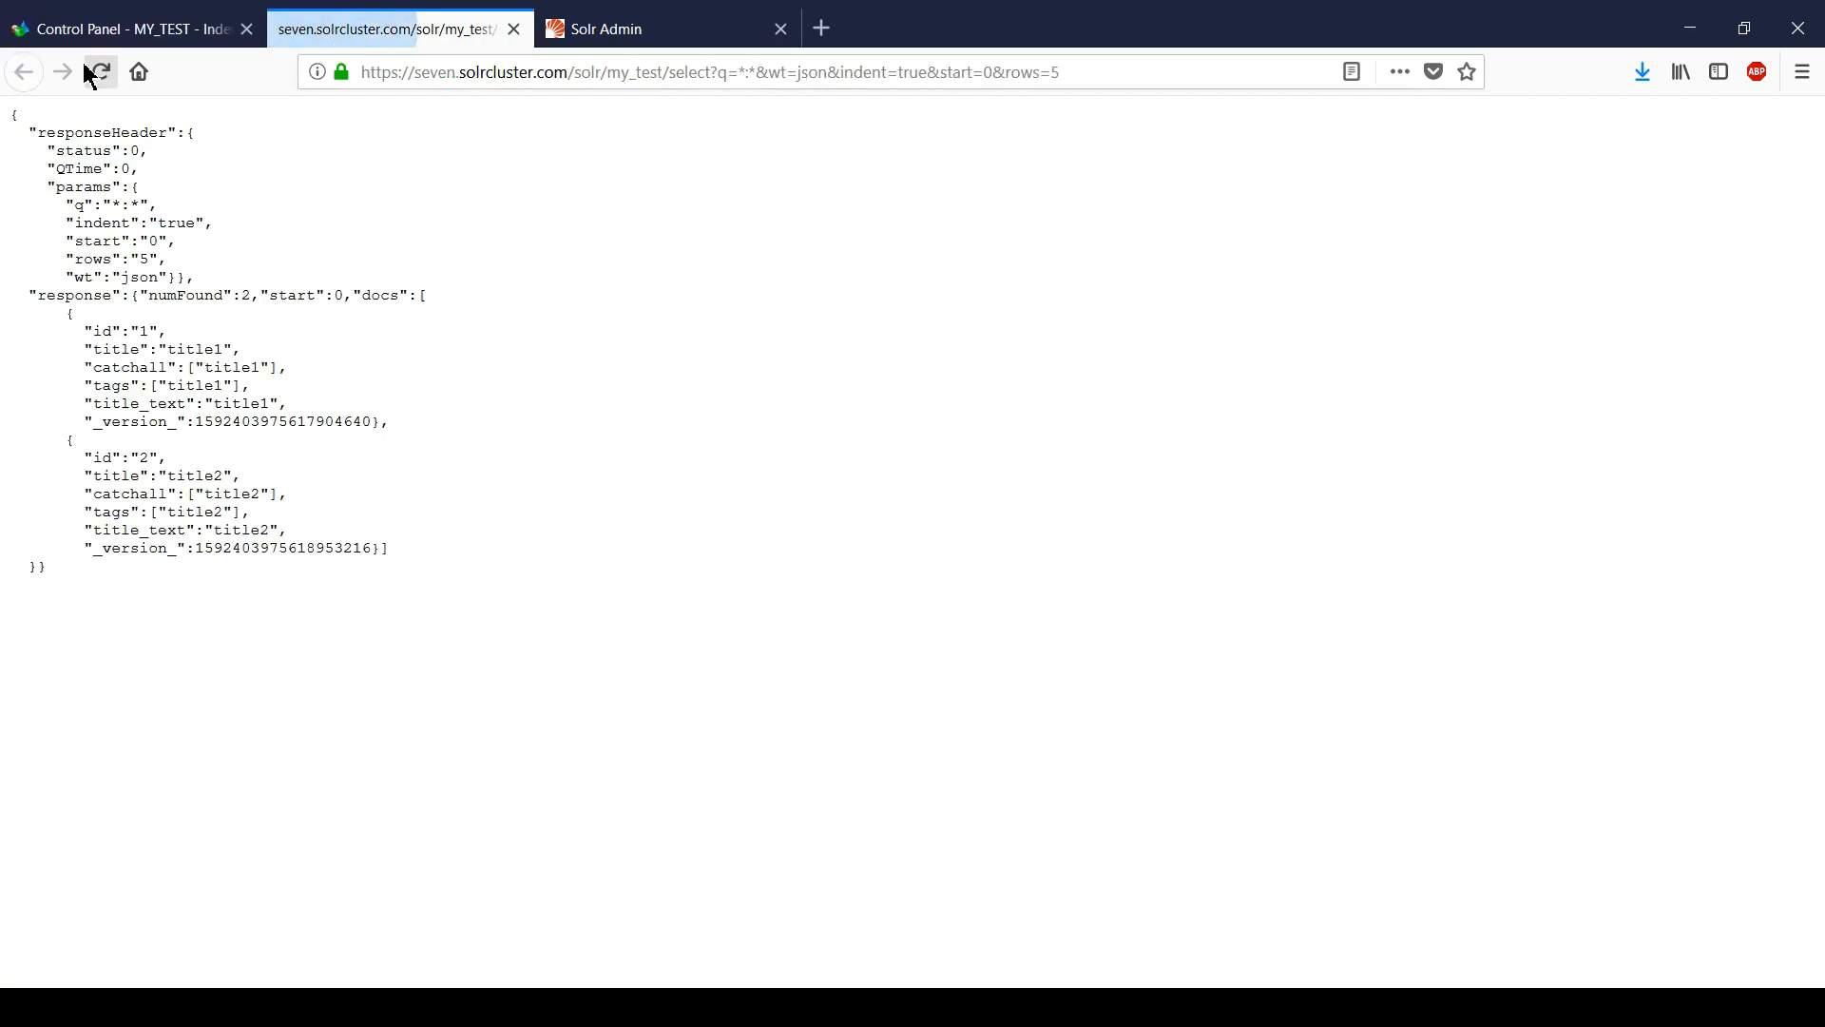
{"action": "left_click", "coordinate": [133, 29]}
{"action": "left_click", "coordinate": [52, 380]}
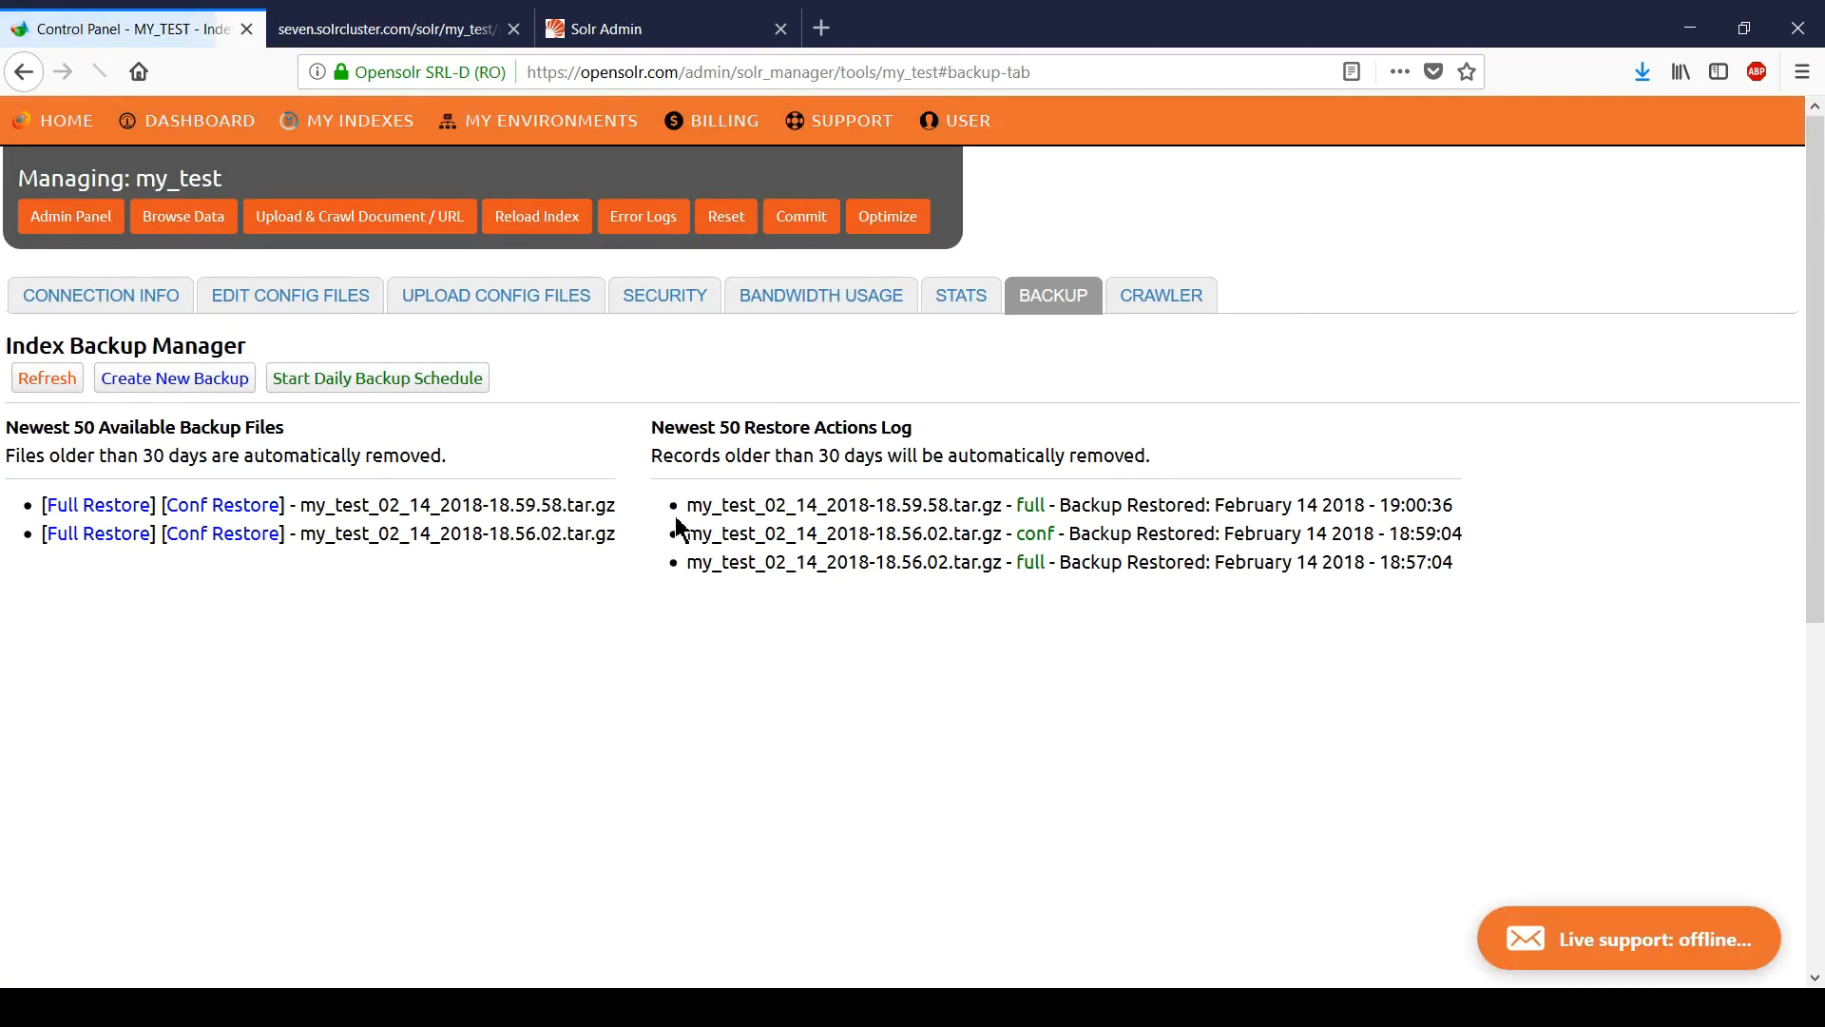
{"action": "left_click_drag", "start_coordinate": [705, 504], "coordinate": [1226, 511]}
{"action": "left_click", "coordinate": [1236, 514]}
{"action": "left_click_drag", "start_coordinate": [997, 502], "coordinate": [618, 511]}
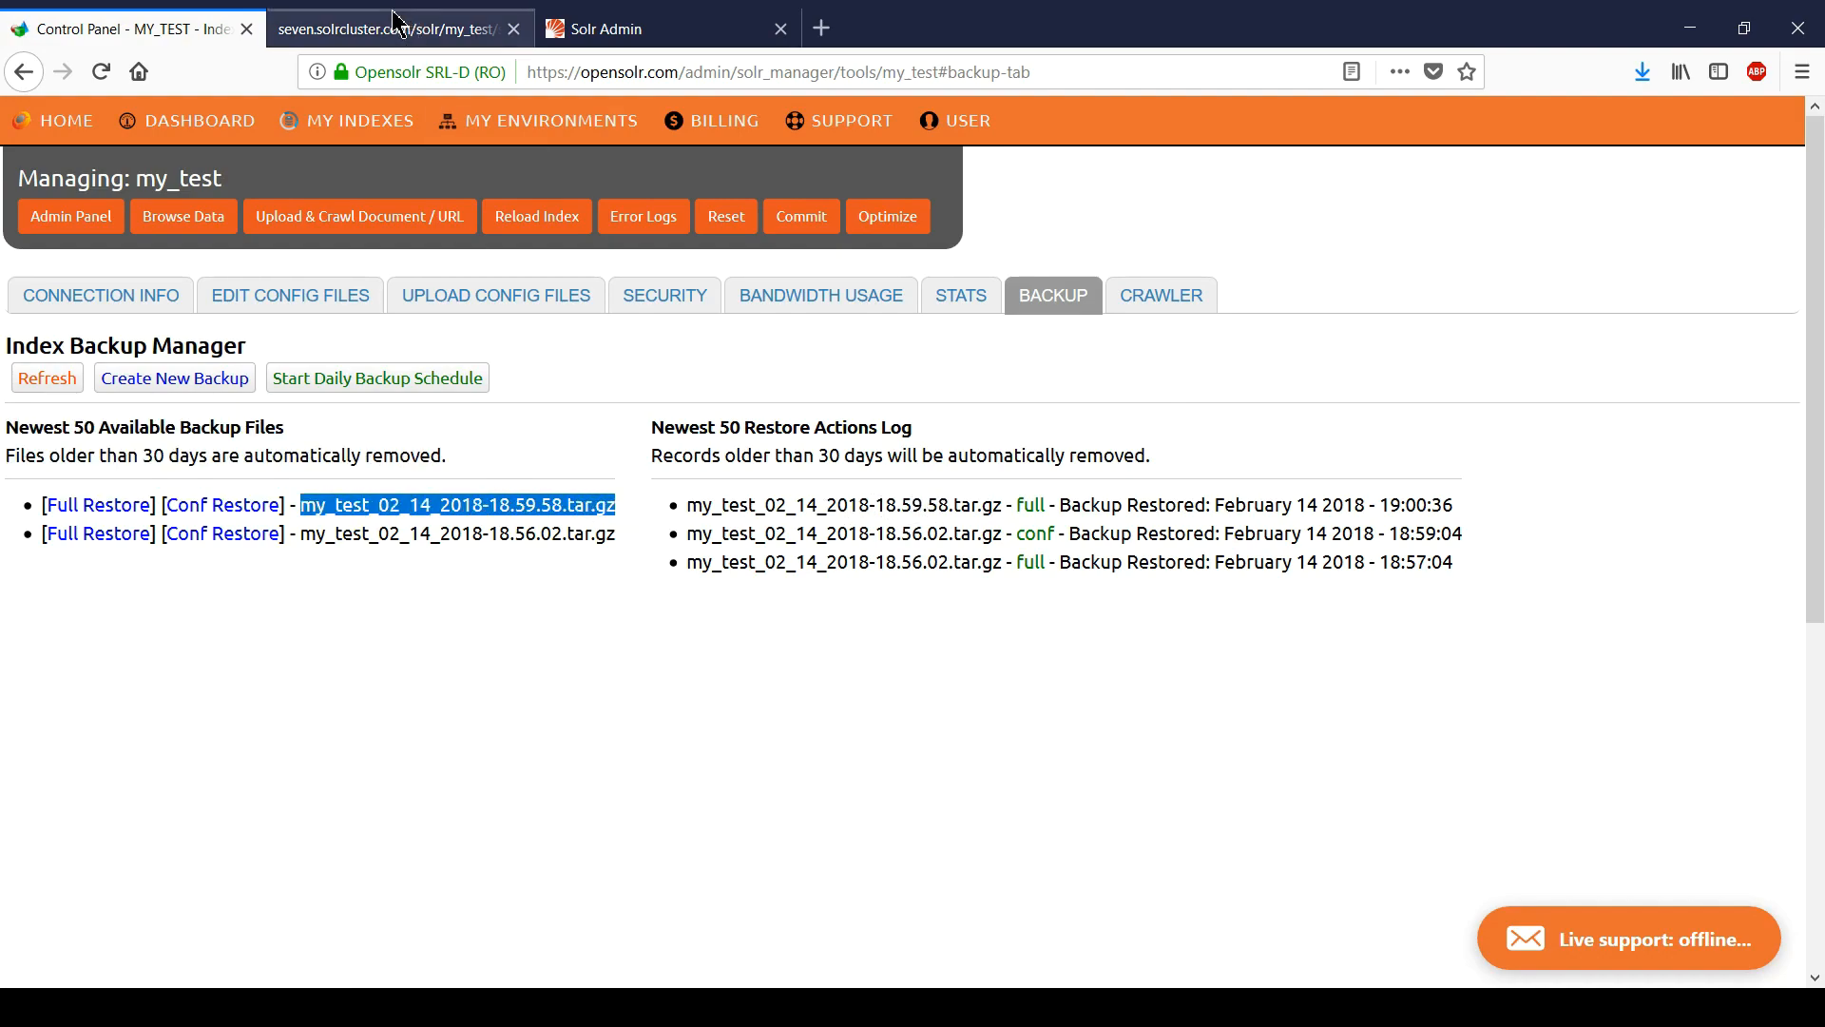
{"action": "left_click", "coordinate": [255, 456]}
Step: Reload the browsed my_test data and examine the documents restored from the full backup
{"action": "left_click", "coordinate": [432, 33]}
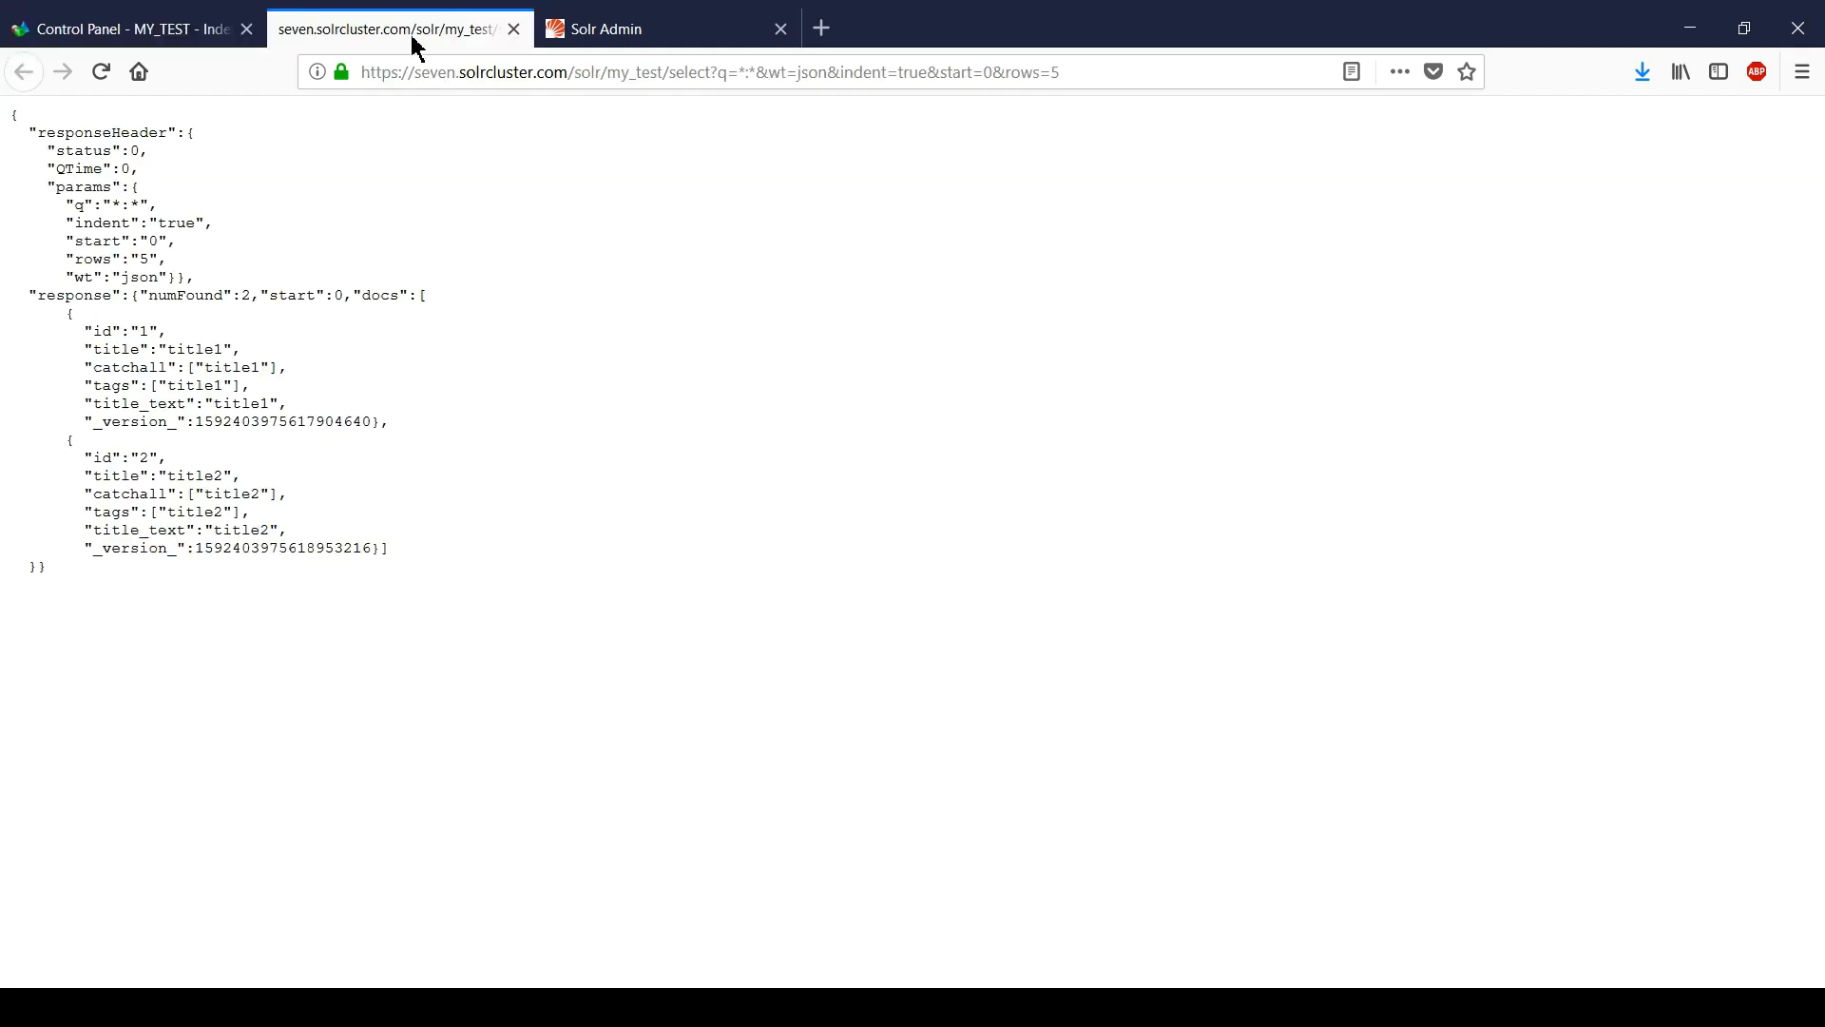
{"action": "left_click", "coordinate": [98, 74]}
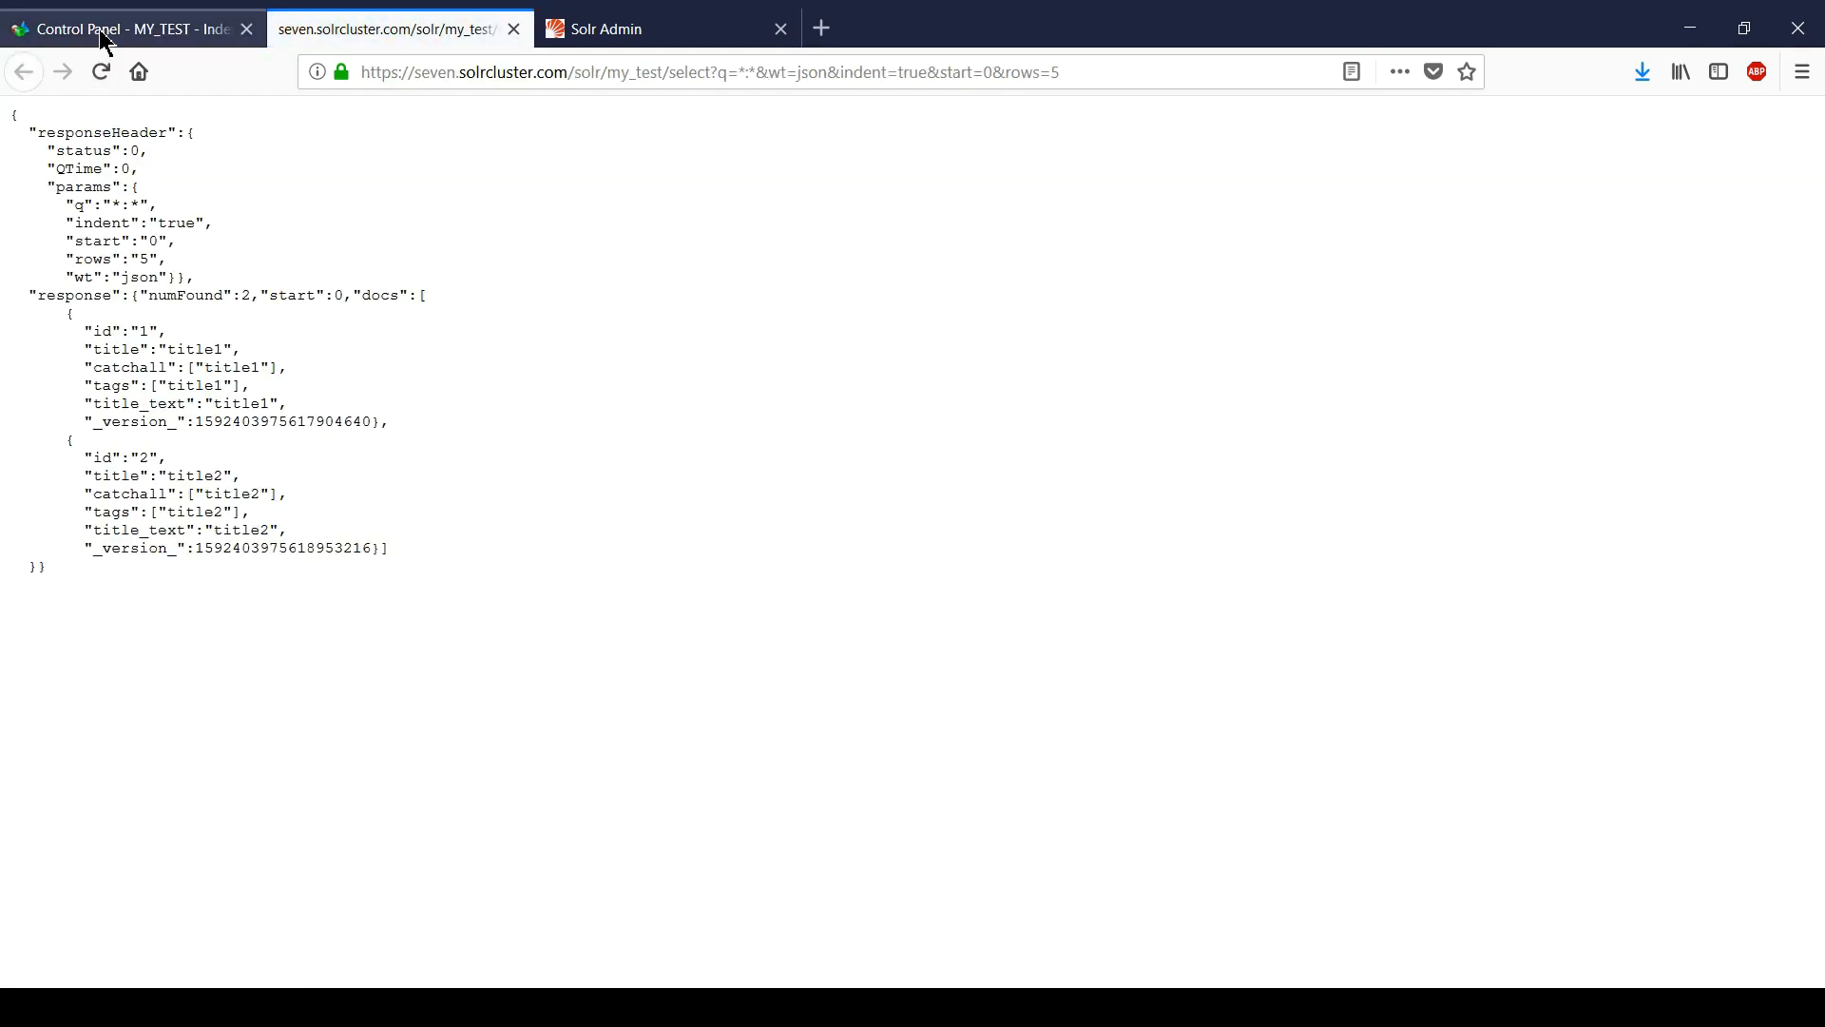
{"action": "left_click_drag", "start_coordinate": [121, 240], "coordinate": [397, 512]}
{"action": "left_click", "coordinate": [397, 512]}
Step: Start the daily backup schedule for my_test and refresh the backup manager
{"action": "left_click", "coordinate": [165, 16]}
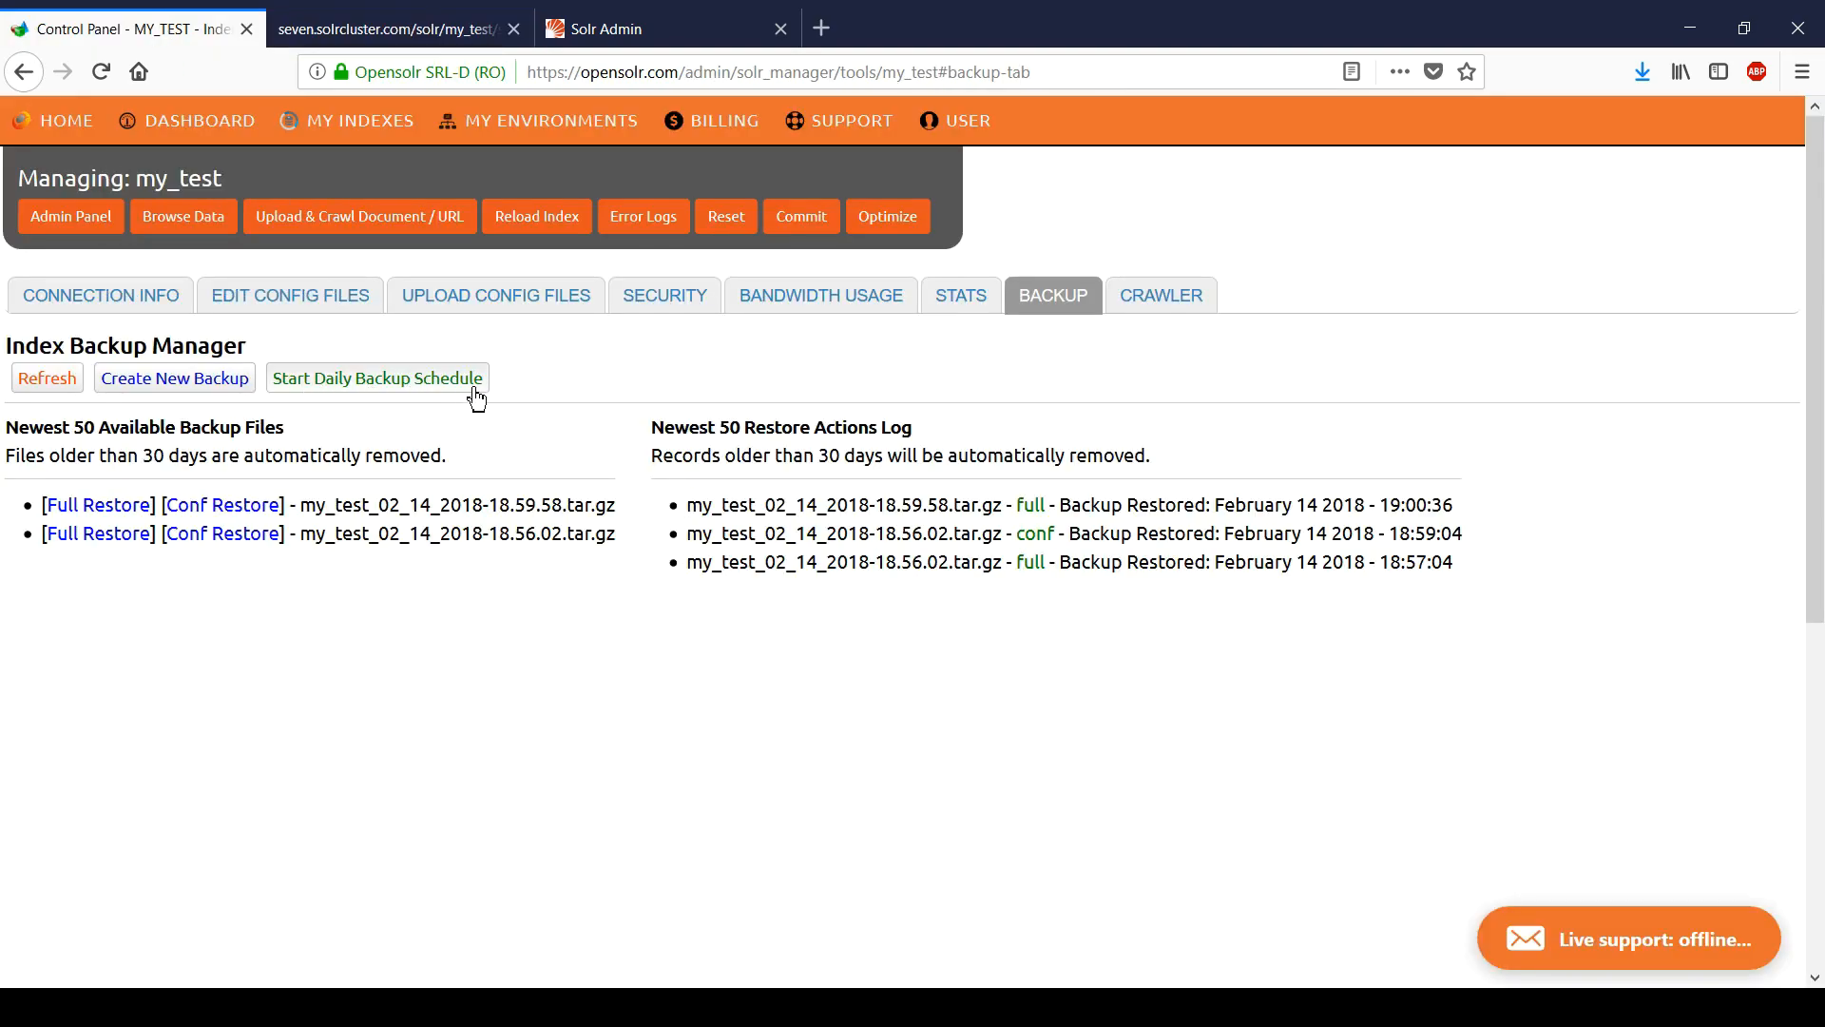
{"action": "left_click", "coordinate": [396, 388]}
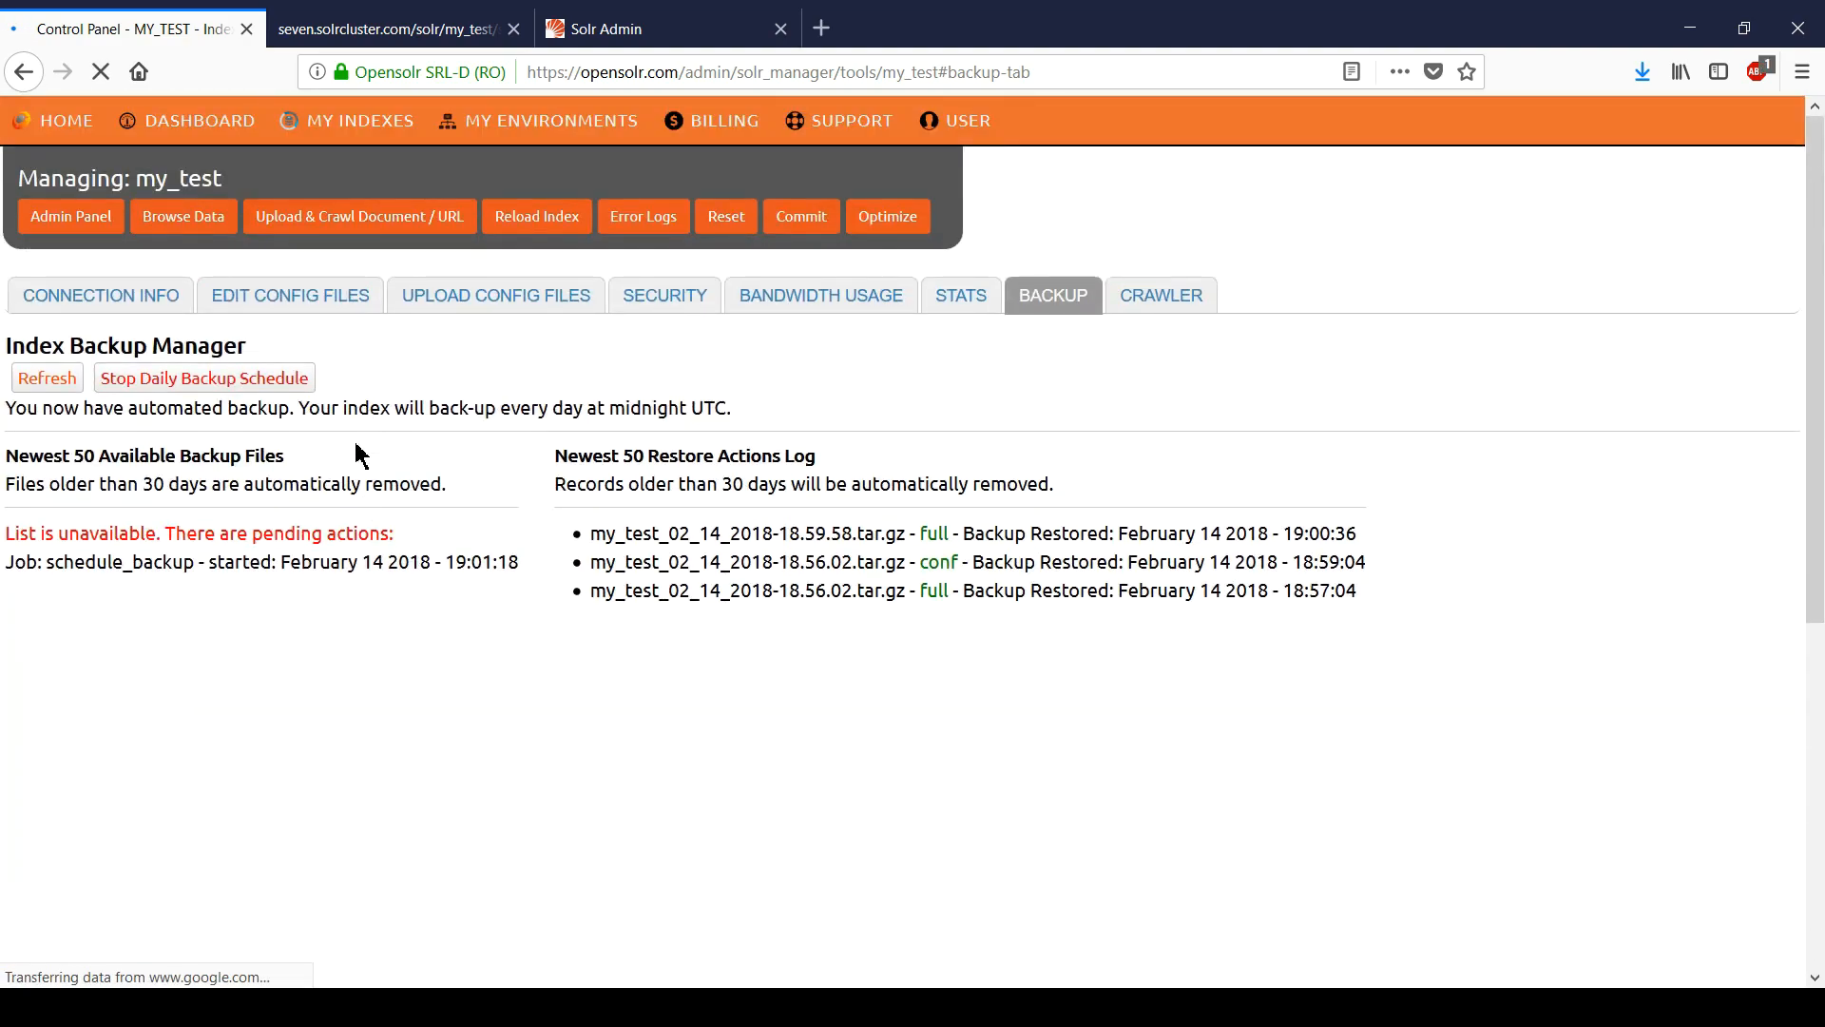
{"action": "left_click", "coordinate": [746, 1008]}
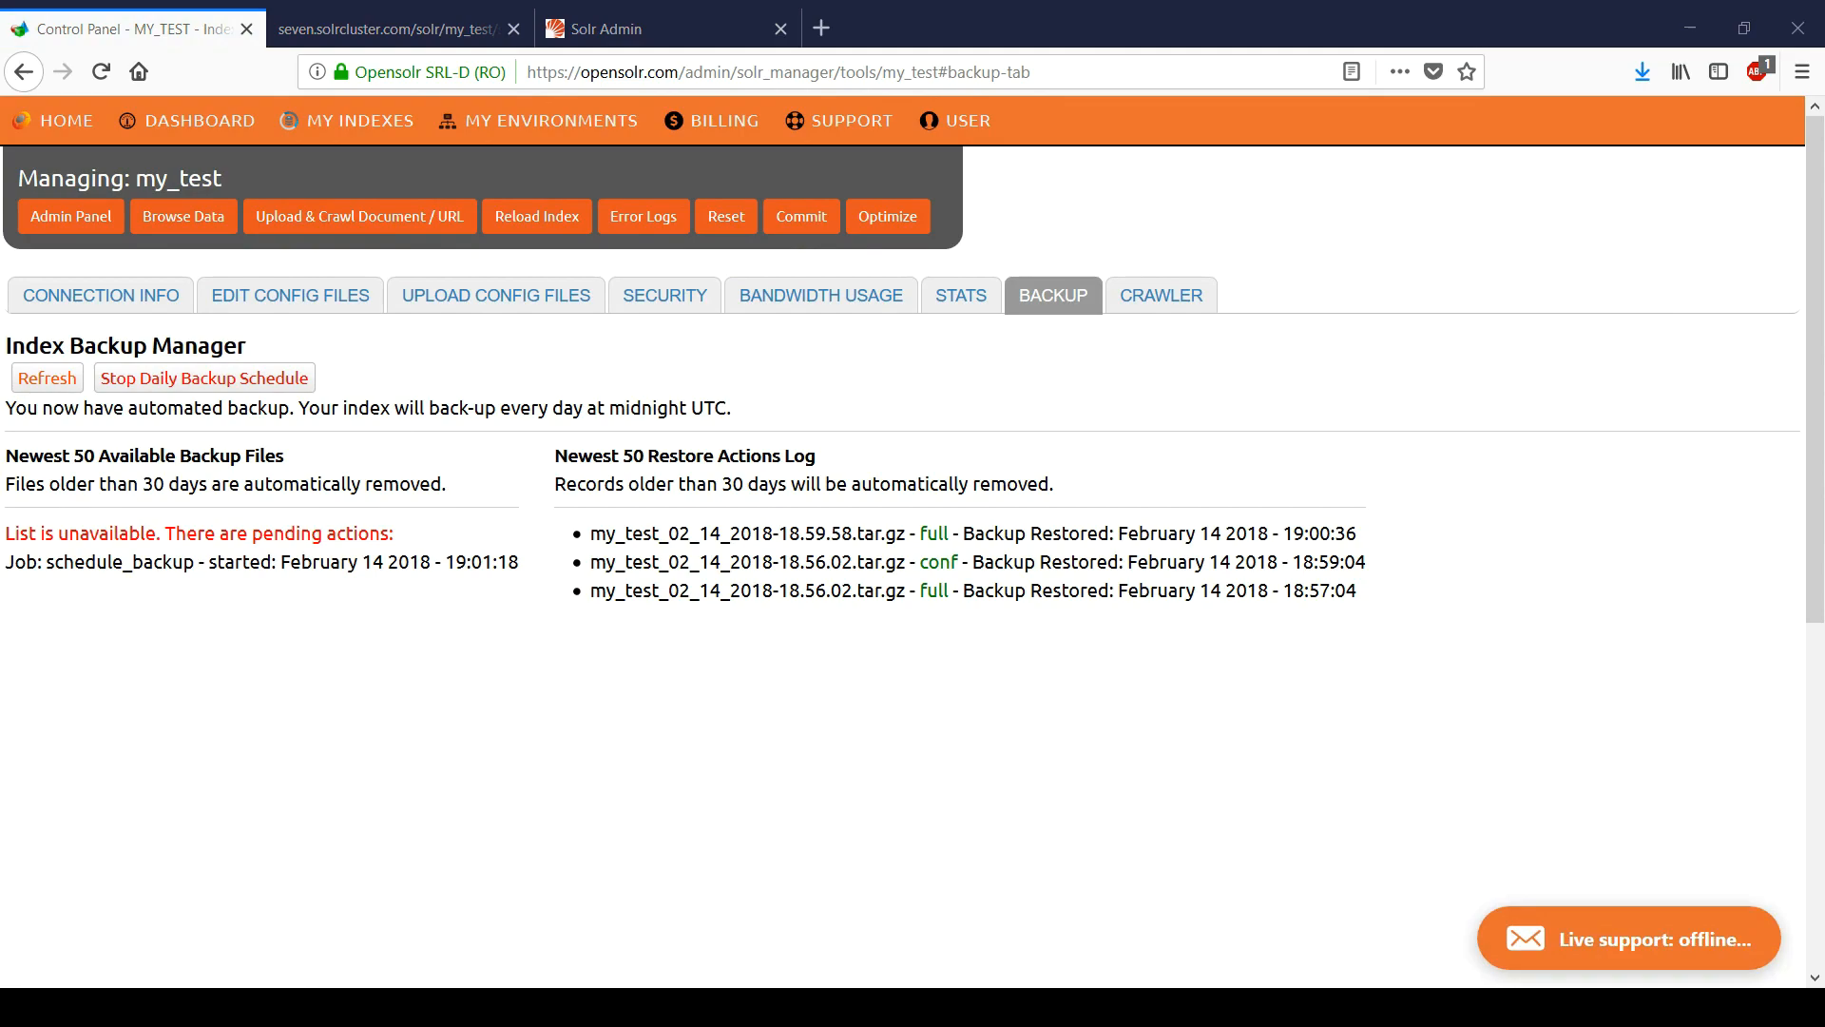
{"action": "left_click", "coordinate": [46, 378]}
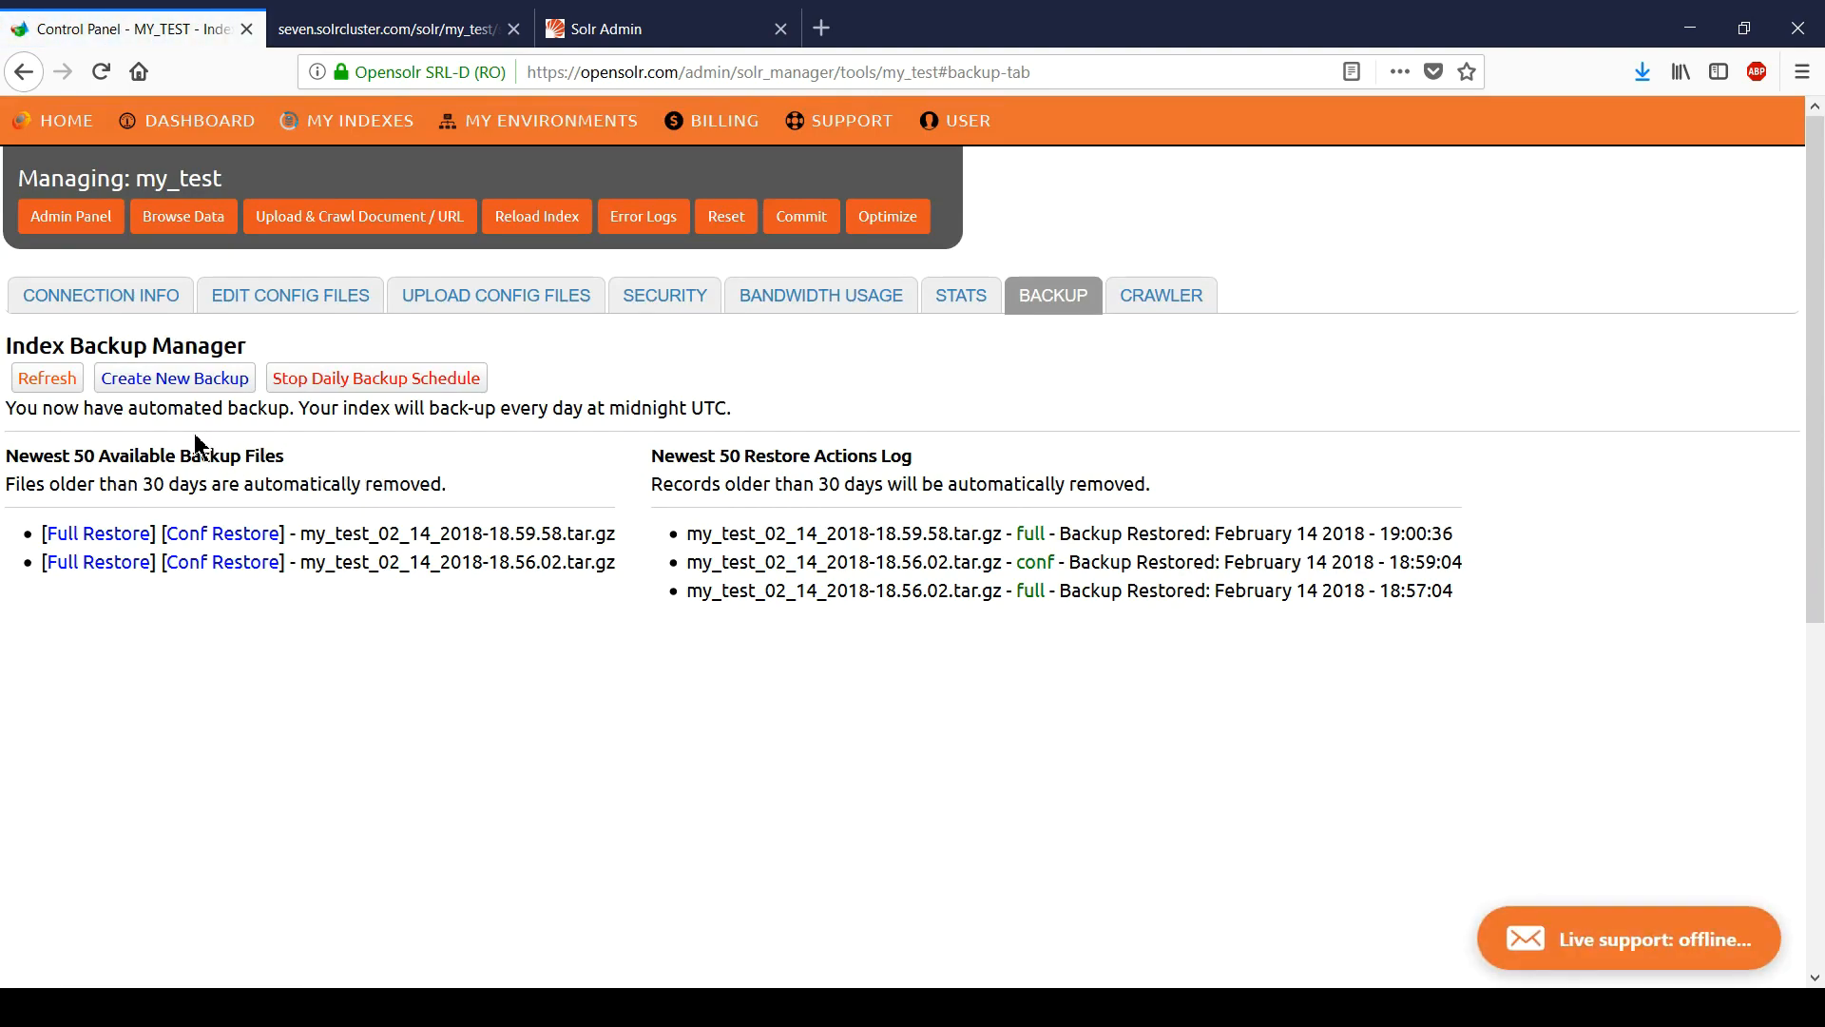
Step: Examine the automated backup notice and the list of available backup files
{"action": "left_click_drag", "start_coordinate": [5, 418], "coordinate": [716, 419]}
{"action": "left_click", "coordinate": [718, 420]}
{"action": "mouse_move", "coordinate": [28, 519]}
{"action": "left_mouse_down"}
{"action": "mouse_move", "coordinate": [433, 516]}
{"action": "mouse_move", "coordinate": [622, 563]}
{"action": "mouse_move", "coordinate": [29, 529]}
{"action": "left_mouse_up"}
{"action": "left_click", "coordinate": [622, 562]}
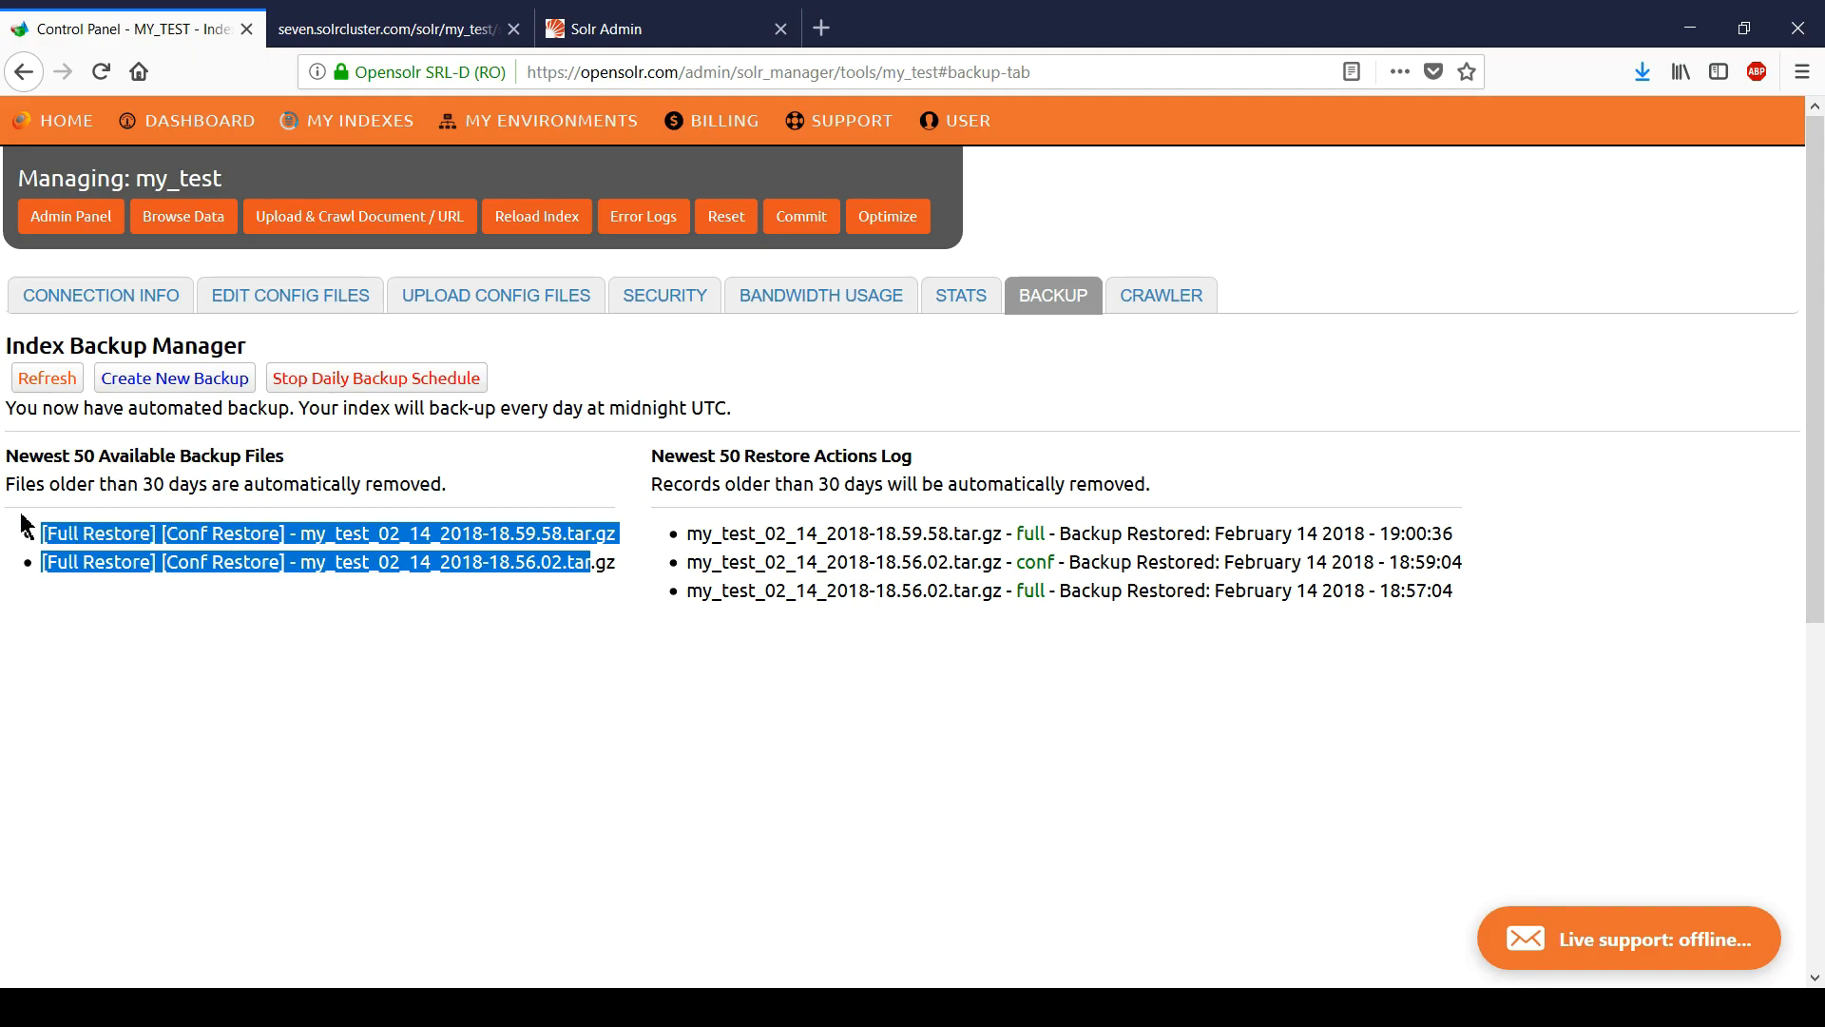
{"action": "left_click", "coordinate": [472, 537]}
Step: Open the API-Backup Management category of Opensolr's FAQ & API Docs
{"action": "left_click", "coordinate": [28, 121]}
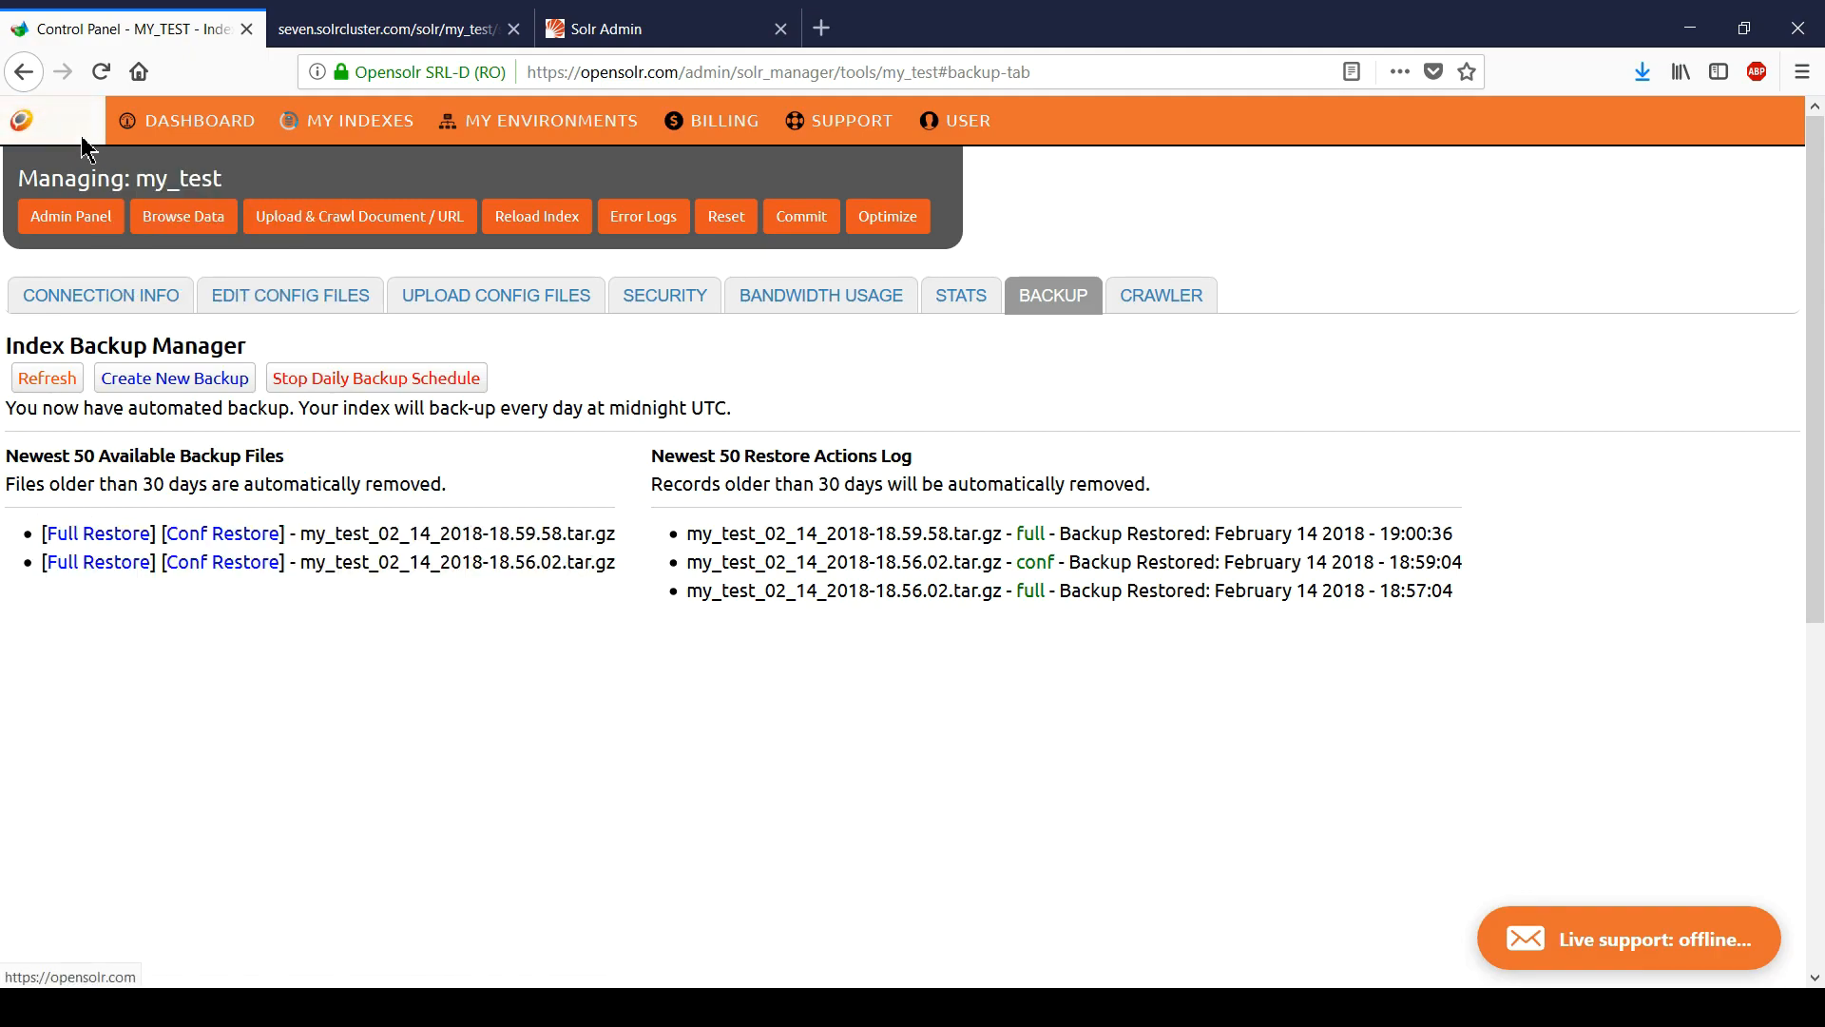
{"action": "left_click", "coordinate": [892, 126]}
{"action": "left_click", "coordinate": [879, 195]}
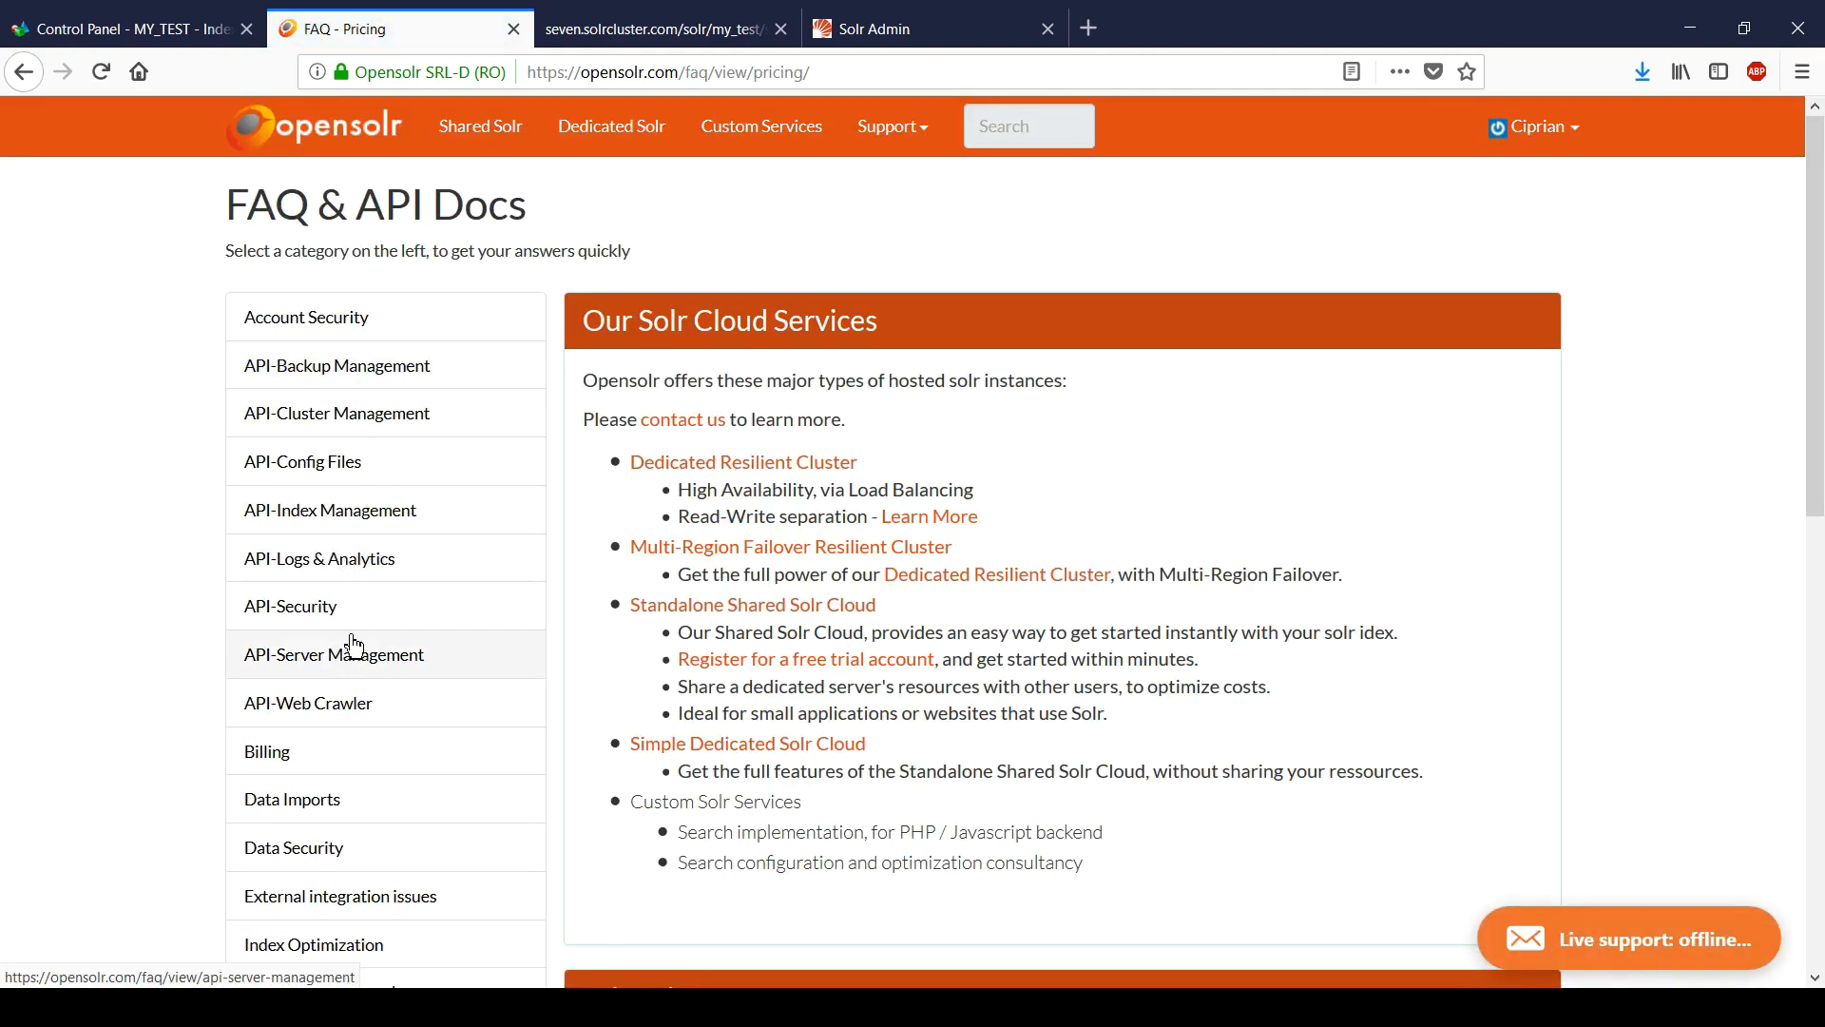
{"action": "left_click", "coordinate": [347, 380]}
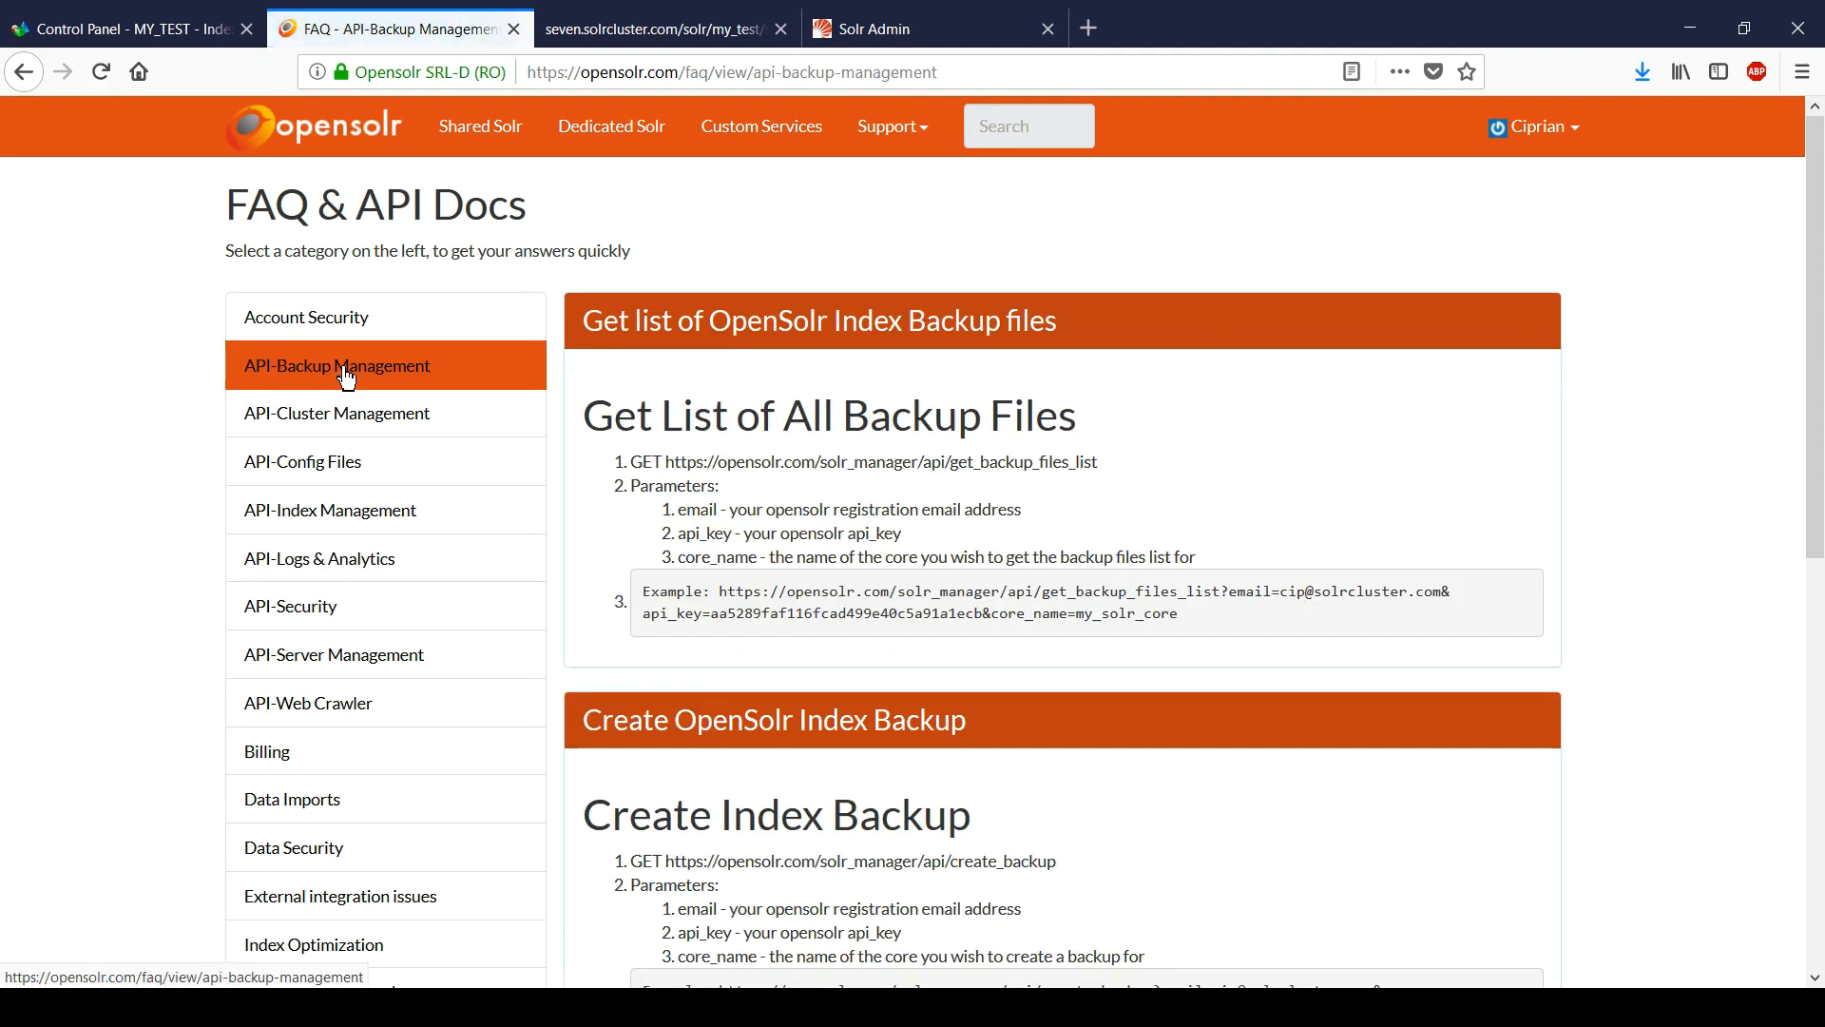
Step: Read the API instructions and parameters for getting the list of index backup files
{"action": "left_click_drag", "start_coordinate": [589, 312], "coordinate": [611, 269]}
{"action": "left_click", "coordinate": [924, 285]}
{"action": "scroll", "coordinate": [760, 470], "scroll_direction": "down", "scroll_amount": 3}
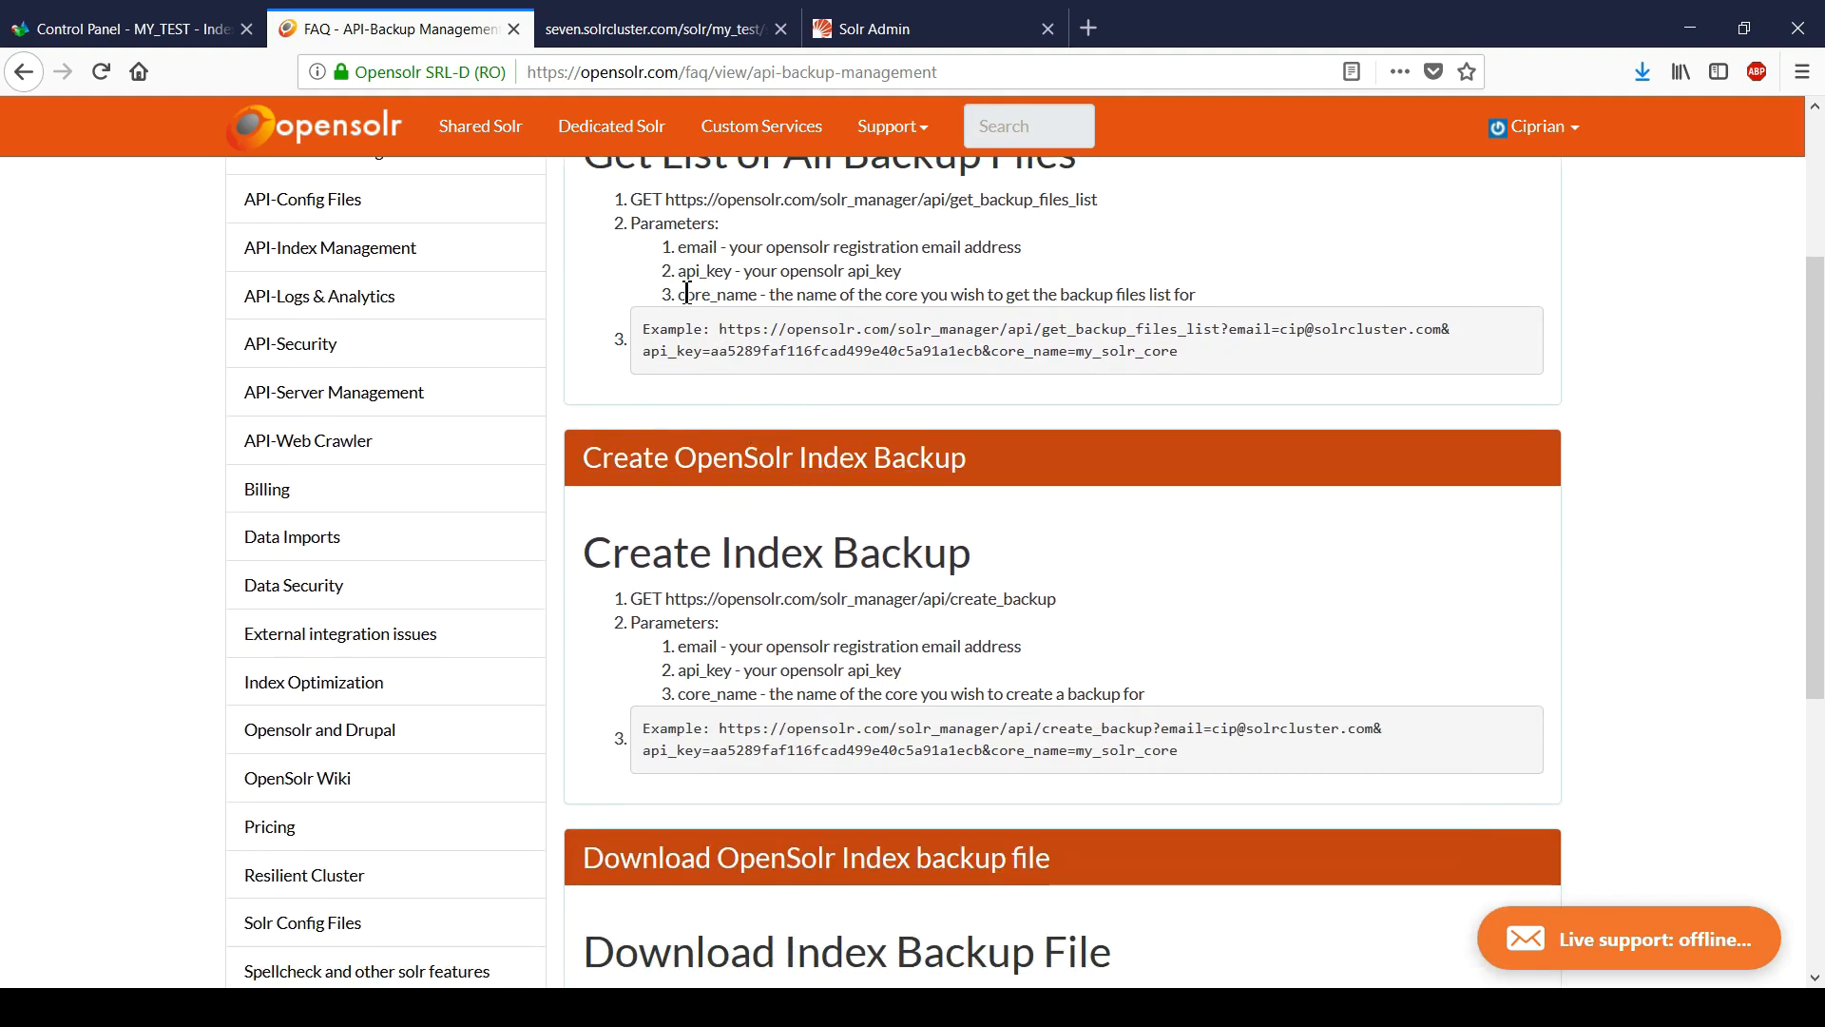
{"action": "scroll", "coordinate": [796, 344], "scroll_direction": "up", "scroll_amount": 2}
{"action": "left_click_drag", "start_coordinate": [649, 288], "coordinate": [1177, 487]}
{"action": "left_click", "coordinate": [1177, 486]}
Step: Review the API sections on creating and downloading an index backup, finishing back at the my_test backup manager
{"action": "scroll", "coordinate": [1200, 459], "scroll_direction": "down", "scroll_amount": 4}
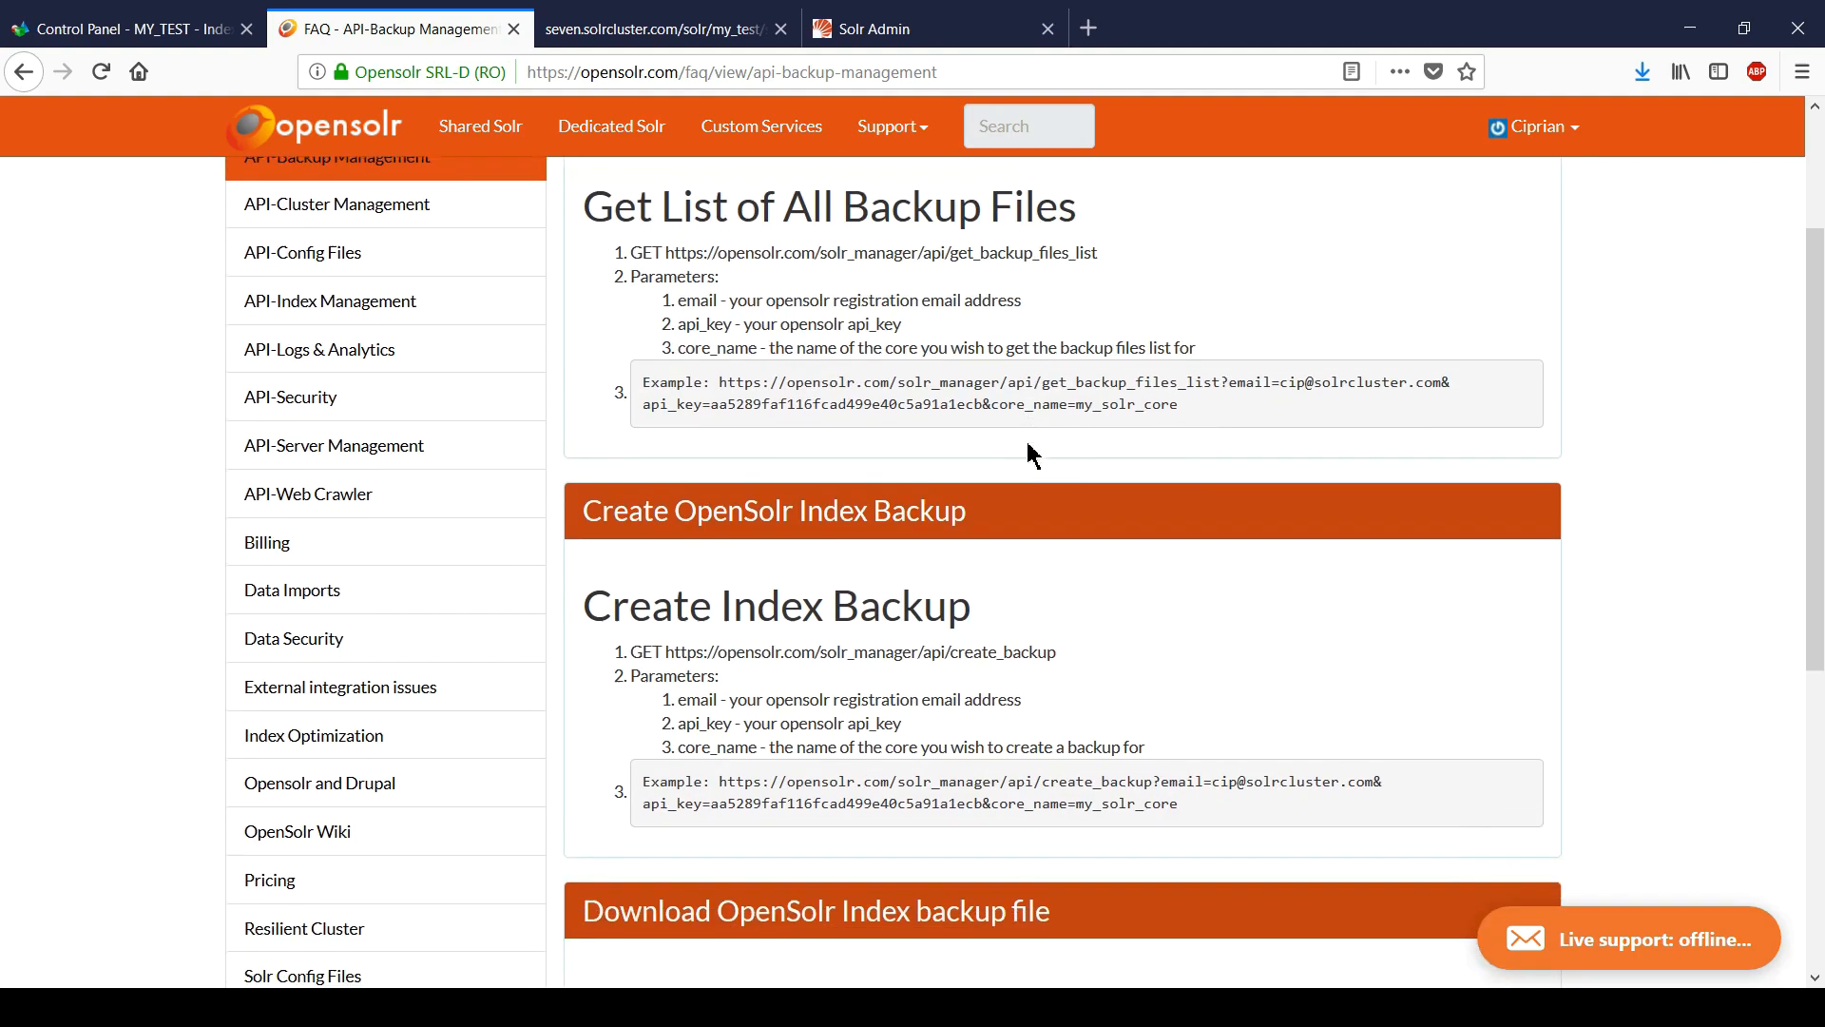
{"action": "left_click_drag", "start_coordinate": [974, 202], "coordinate": [575, 217]}
{"action": "left_click", "coordinate": [1015, 417]}
{"action": "scroll", "coordinate": [908, 573], "scroll_direction": "down", "scroll_amount": 3}
{"action": "left_click_drag", "start_coordinate": [1088, 392], "coordinate": [591, 355]}
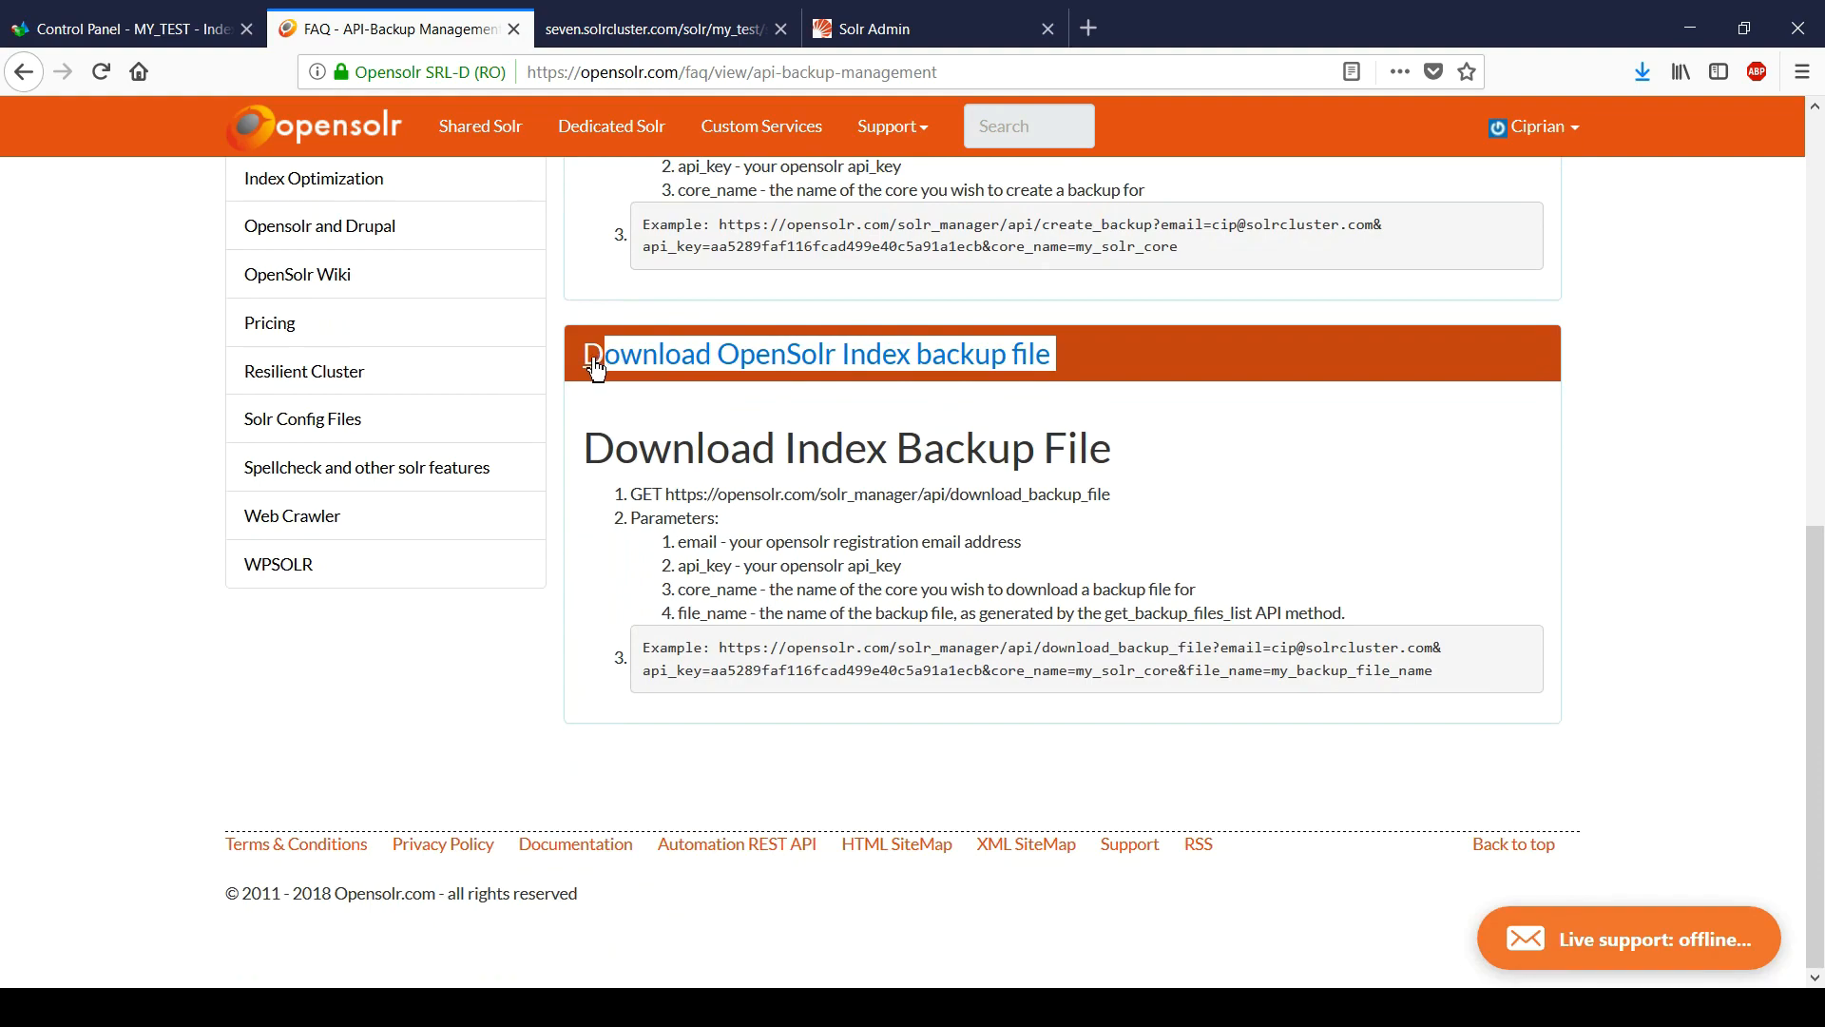
{"action": "key", "text": "ctrl+Page_Up"}
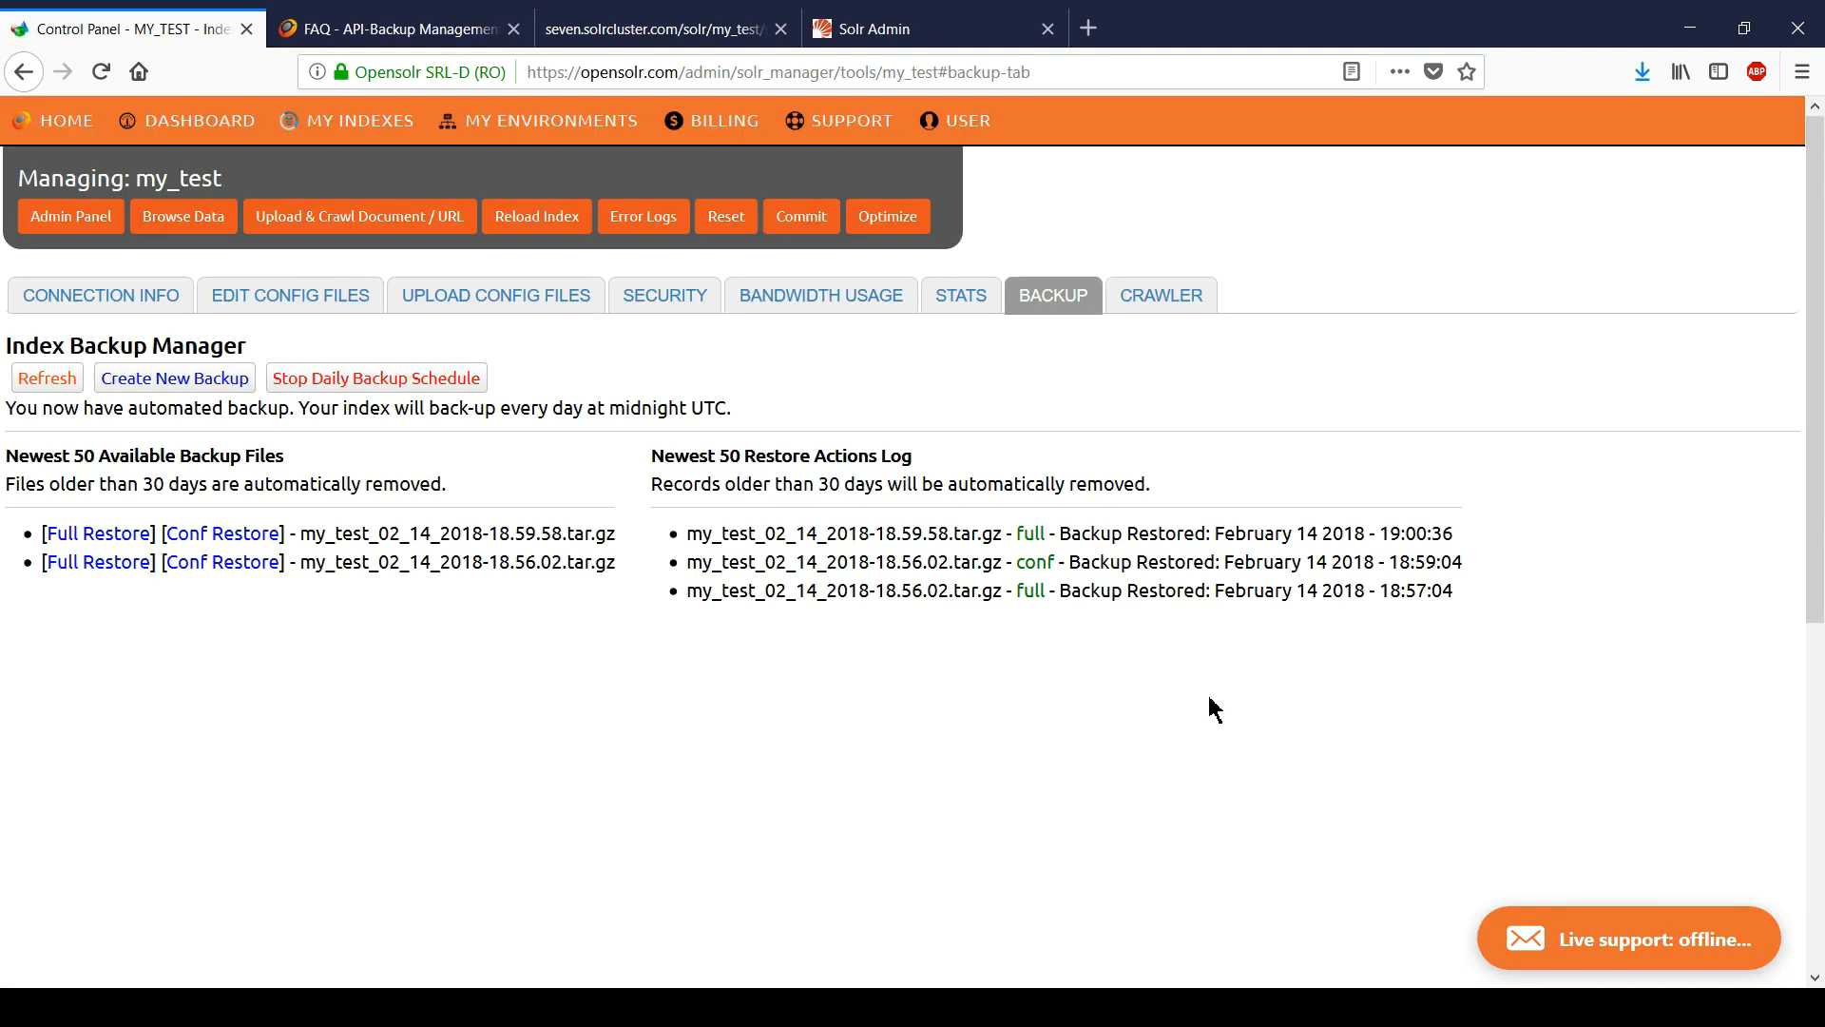
{"action": "left_click", "coordinate": [1350, 1007]}
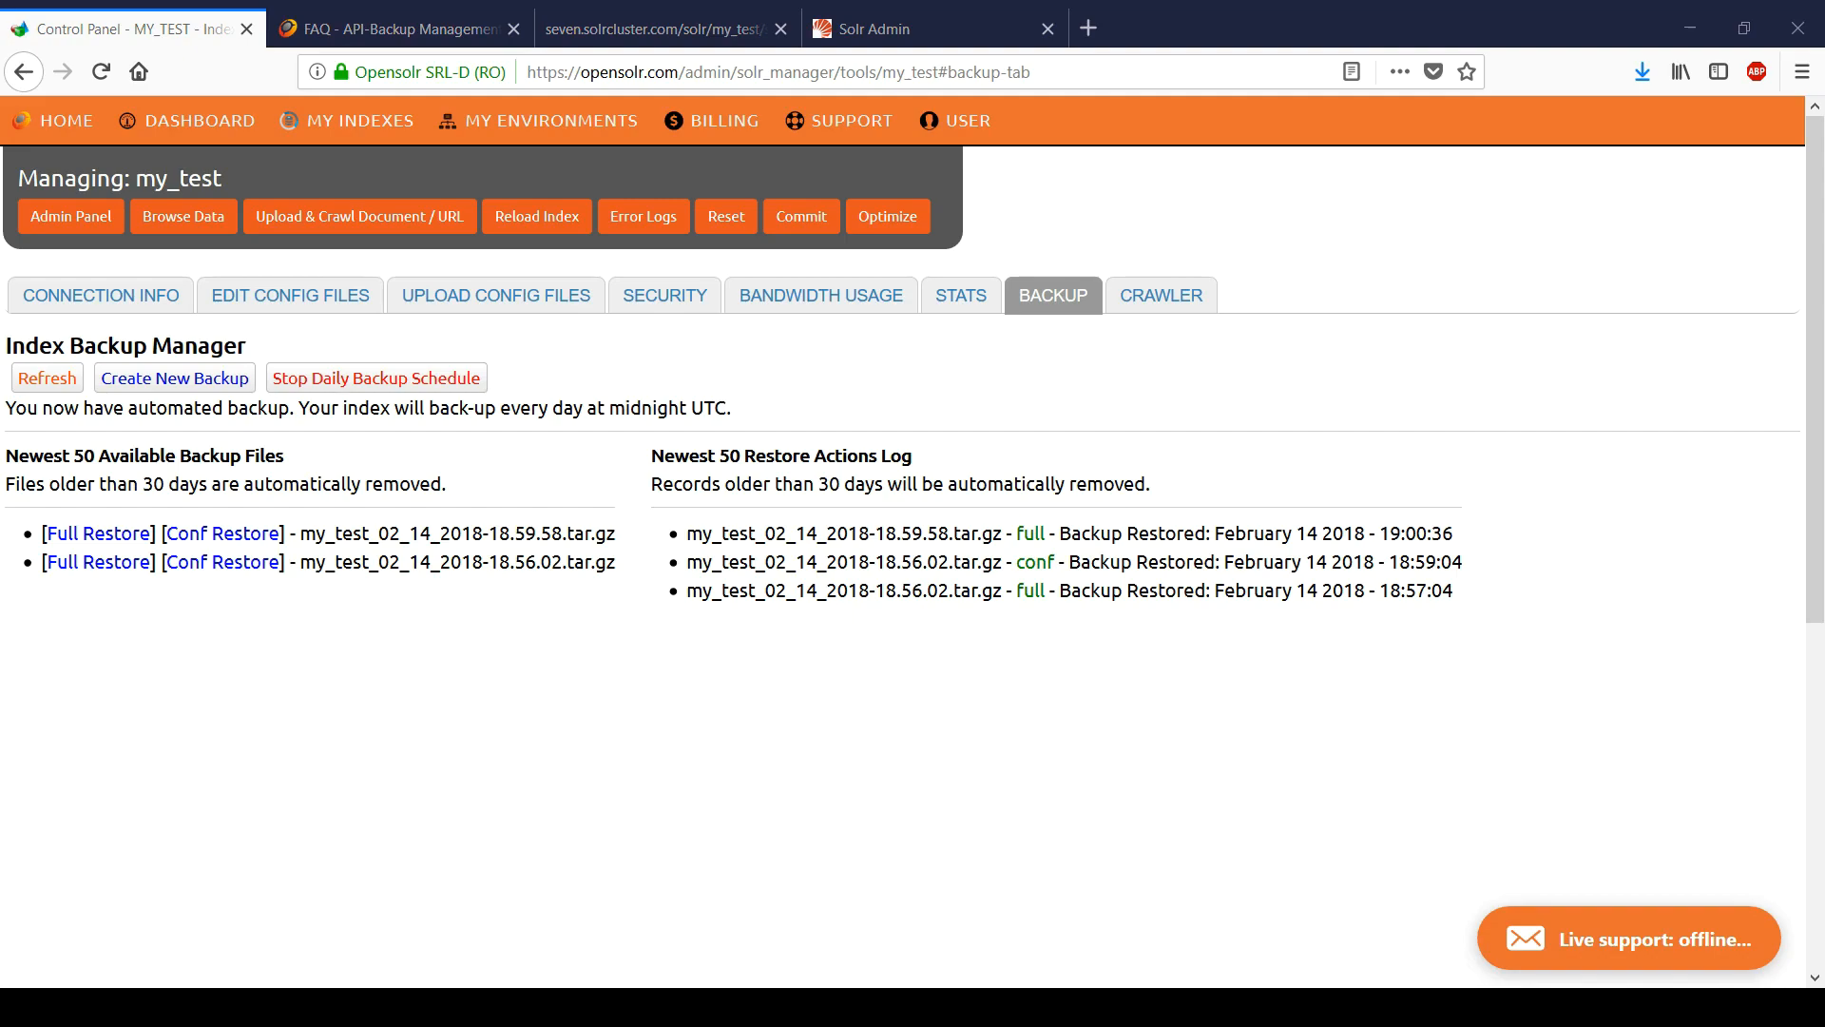